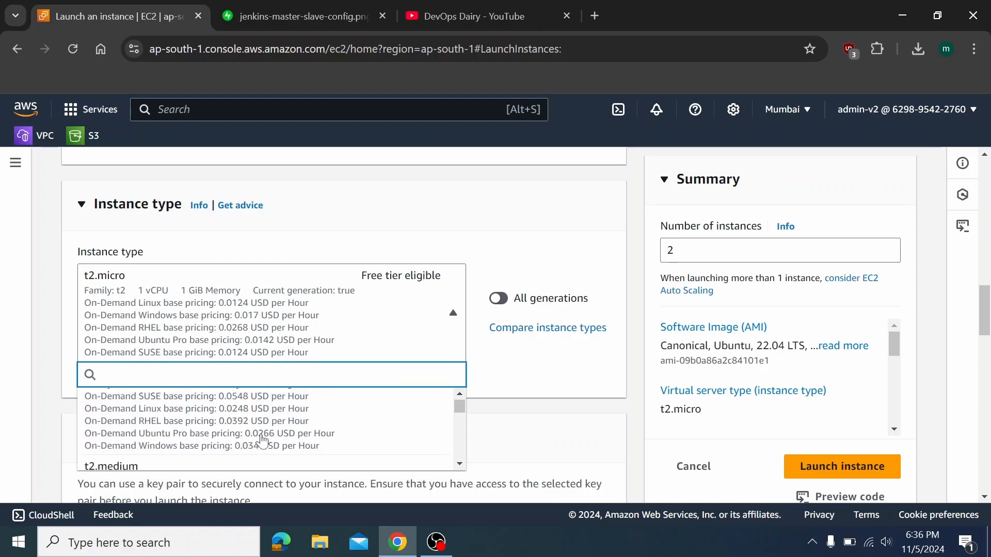
Select t2.large as the instance type for the Ubuntu instances
{"action": "scroll", "coordinate": [261, 439], "scroll_direction": "up", "scroll_amount": 3}
{"action": "scroll", "coordinate": [262, 442], "scroll_direction": "down", "scroll_amount": 1}
{"action": "scroll", "coordinate": [262, 441], "scroll_direction": "down", "scroll_amount": 3}
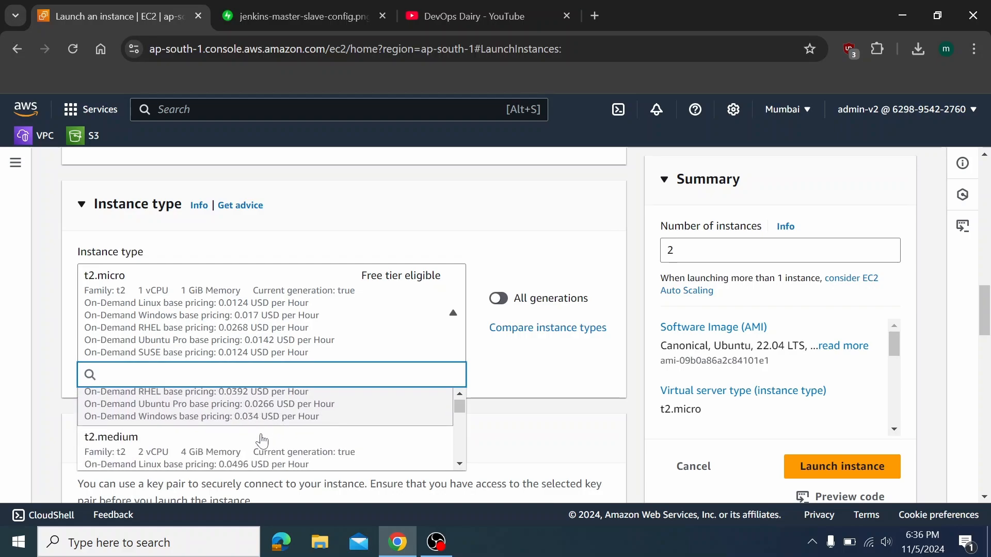
{"action": "left_click", "coordinate": [205, 455]}
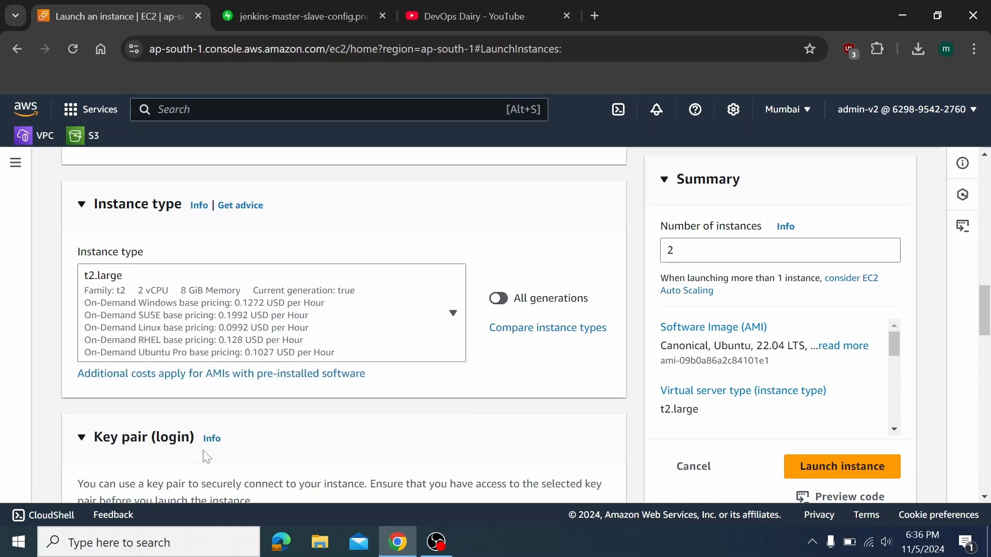
{"action": "scroll", "coordinate": [330, 426], "scroll_direction": "down", "scroll_amount": 5}
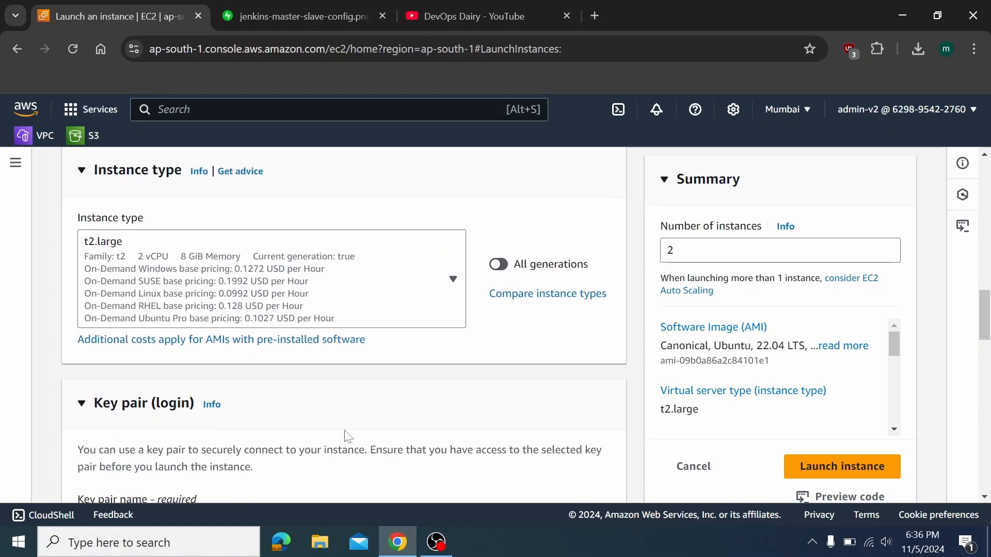
Create and download a new key pair named jenkins
{"action": "left_click", "coordinate": [187, 279]}
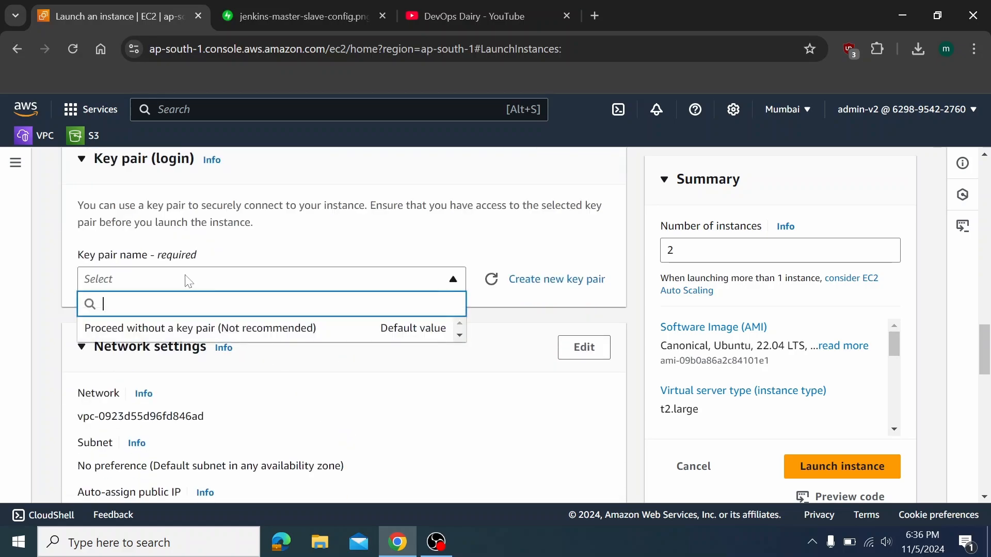
{"action": "left_click", "coordinate": [530, 286]}
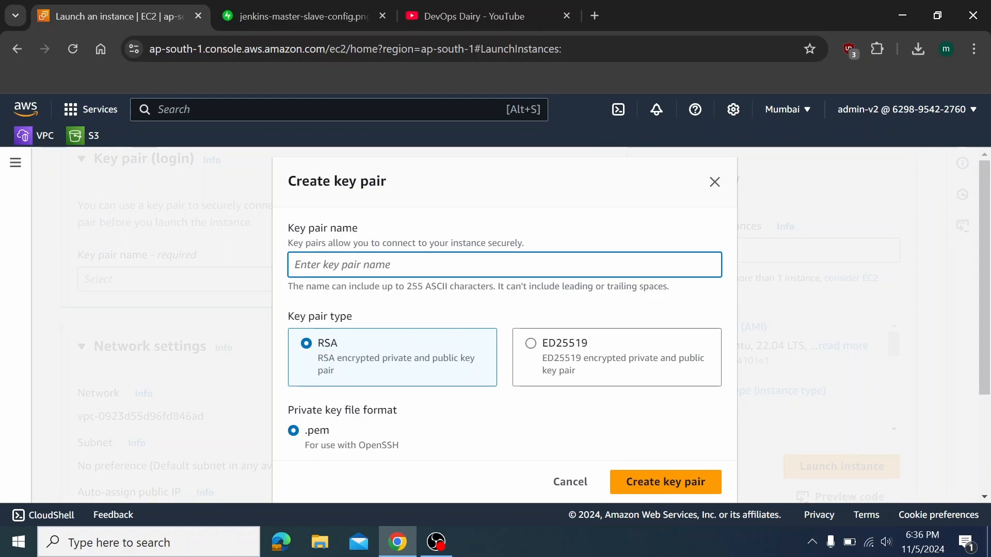
{"action": "type", "text": "test"}
{"action": "key", "text": "BackSpace"}
{"action": "key", "text": "BackSpace"}
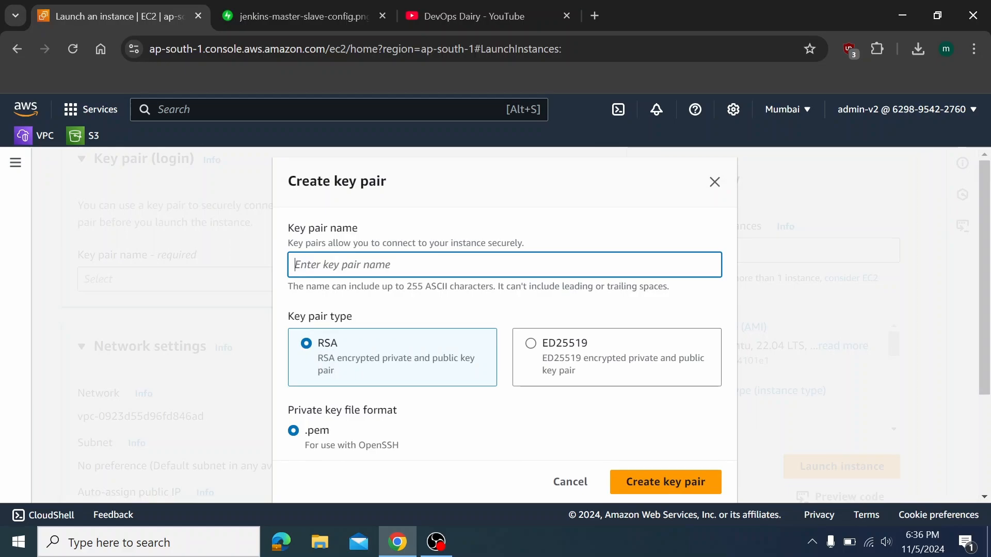
{"action": "type", "text": "jenkisn"}
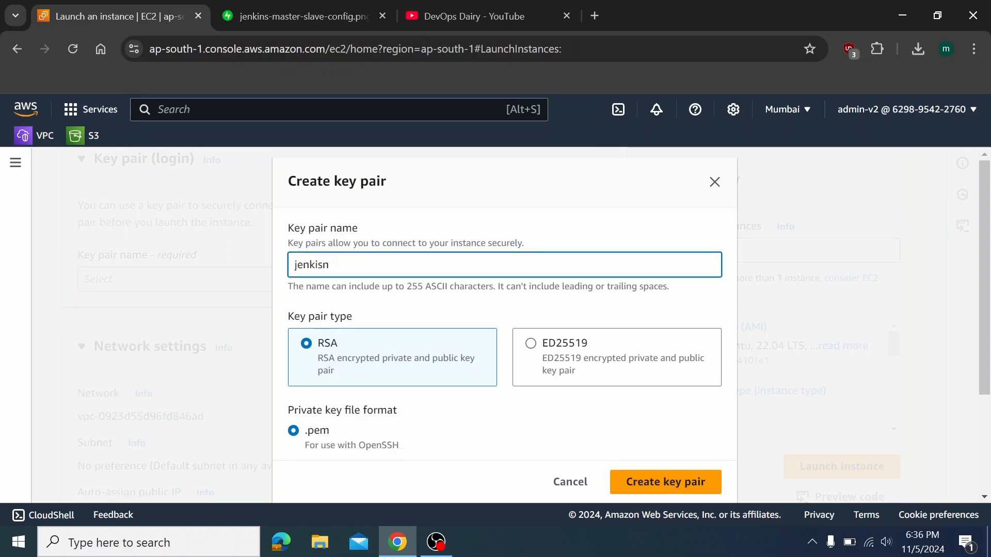
{"action": "key", "text": "Return"}
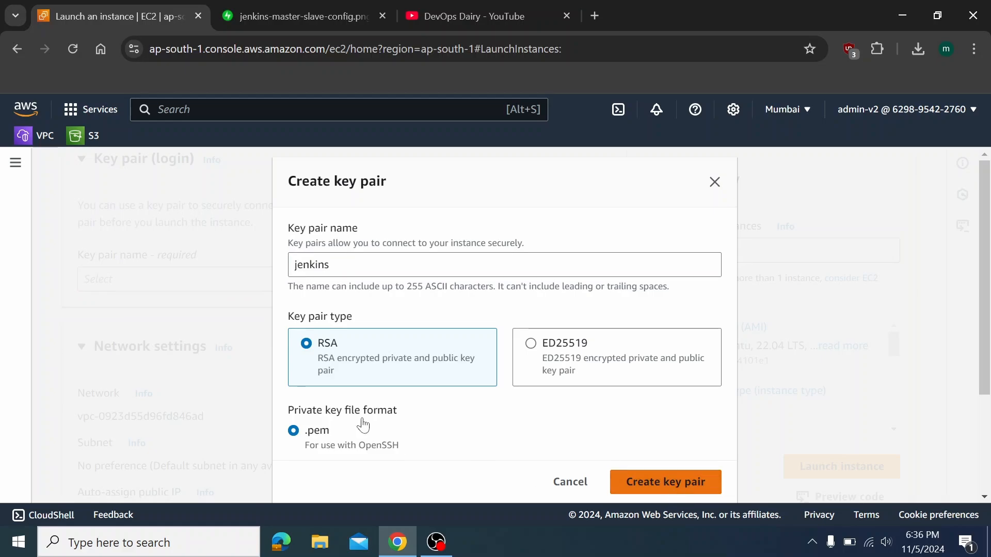
Attach the existing ALL-ACCESS security group and launch the two instances
{"action": "scroll", "coordinate": [342, 372], "scroll_direction": "down", "scroll_amount": 3}
{"action": "scroll", "coordinate": [289, 276], "scroll_direction": "up", "scroll_amount": 2}
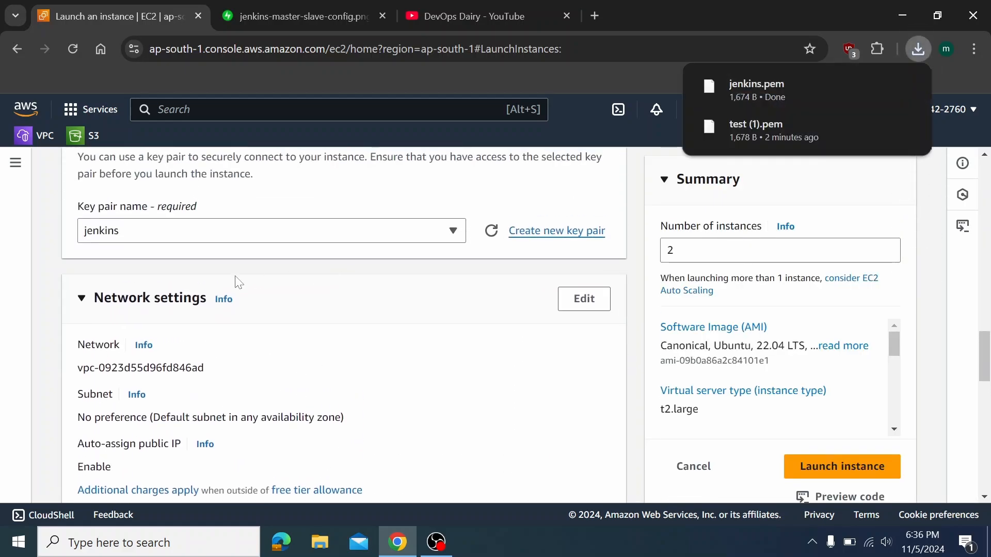
{"action": "scroll", "coordinate": [263, 314], "scroll_direction": "down", "scroll_amount": 2}
{"action": "left_click", "coordinate": [335, 457]}
{"action": "scroll", "coordinate": [333, 455], "scroll_direction": "down", "scroll_amount": 3}
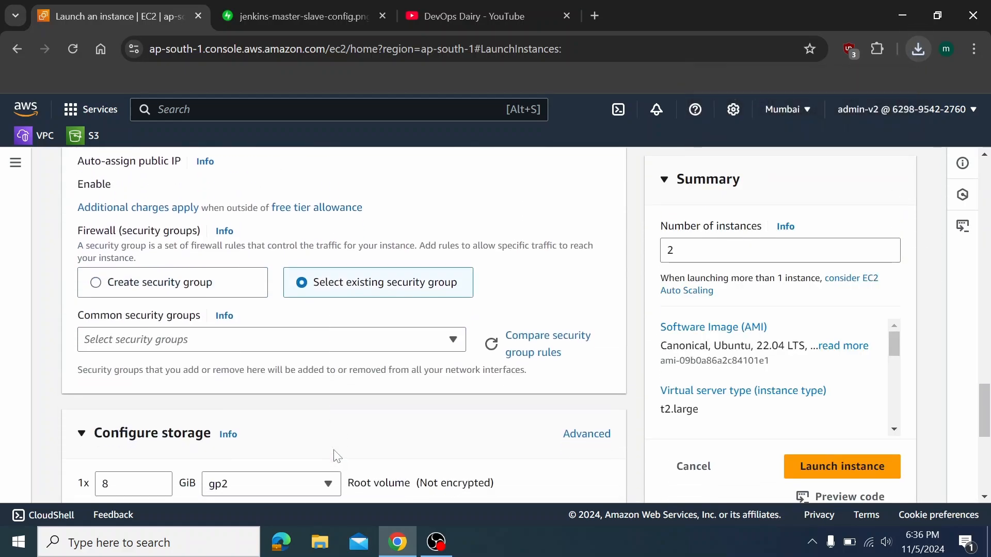
{"action": "left_click", "coordinate": [212, 341]}
{"action": "left_click", "coordinate": [159, 421]}
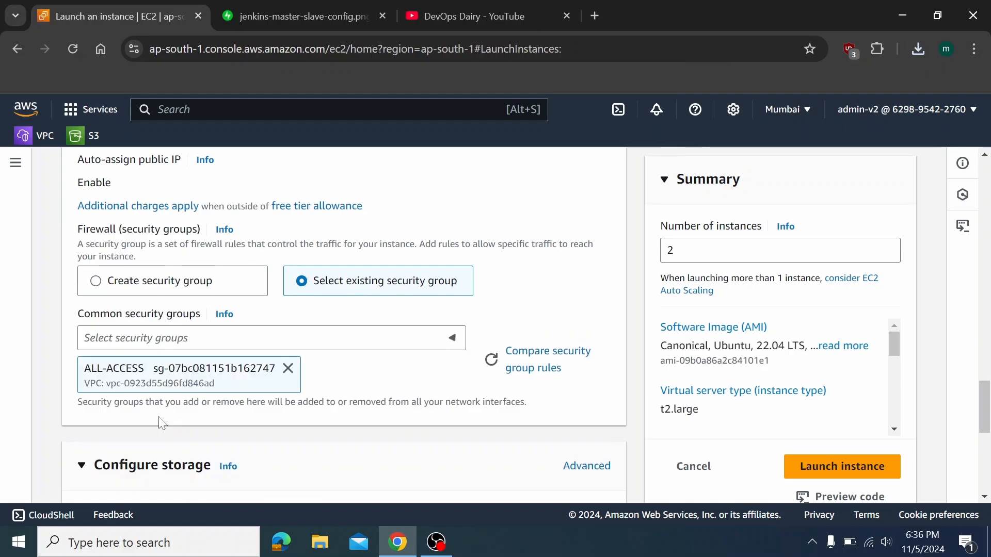
{"action": "scroll", "coordinate": [222, 419], "scroll_direction": "down", "scroll_amount": 5}
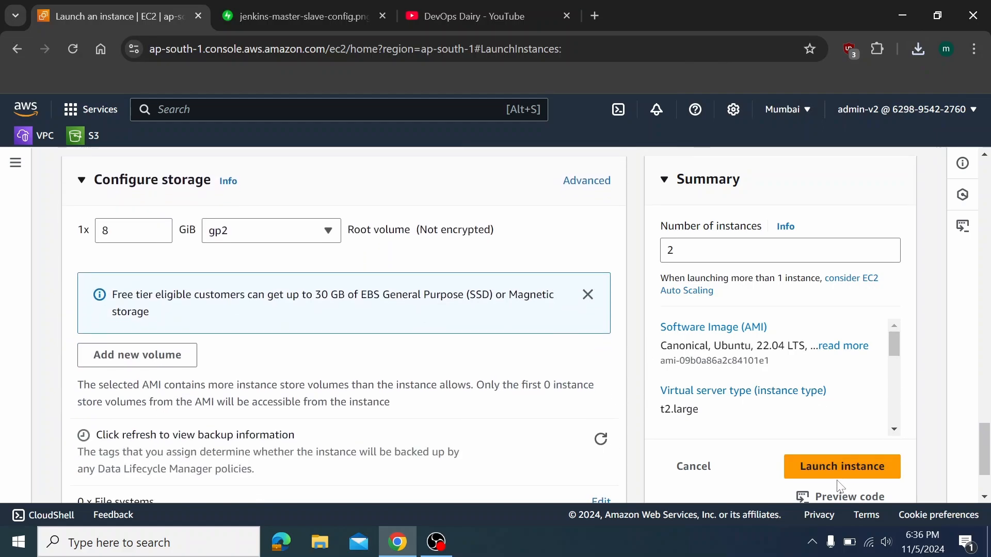
{"action": "left_click", "coordinate": [841, 465]}
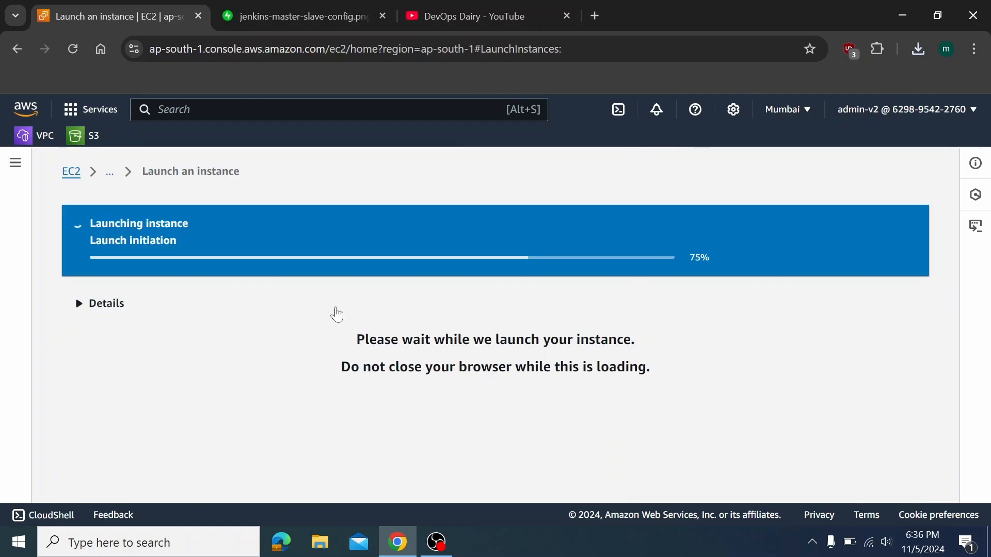
In the running instances list, rename the second instance to jenkins_slave
{"action": "left_click", "coordinate": [71, 172]}
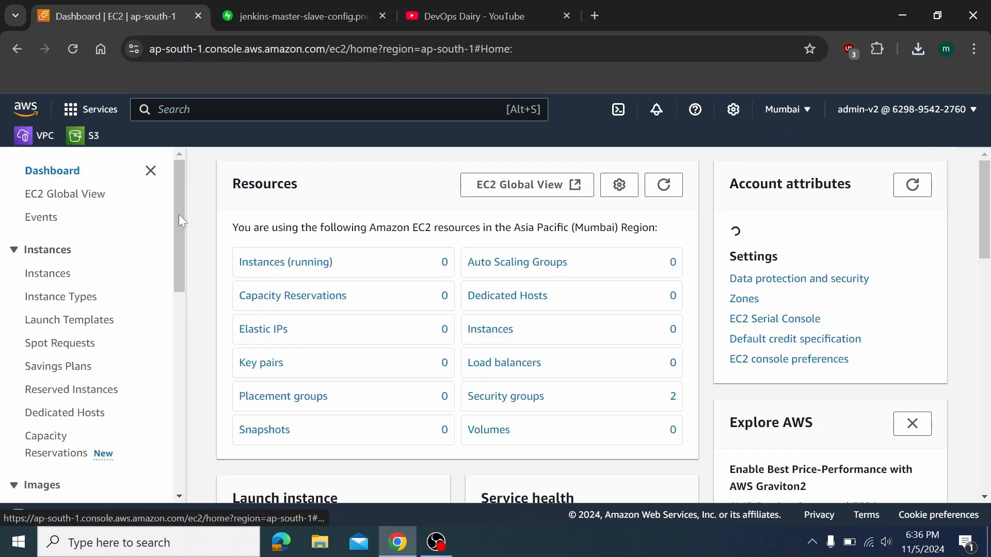
{"action": "left_click", "coordinate": [289, 263]}
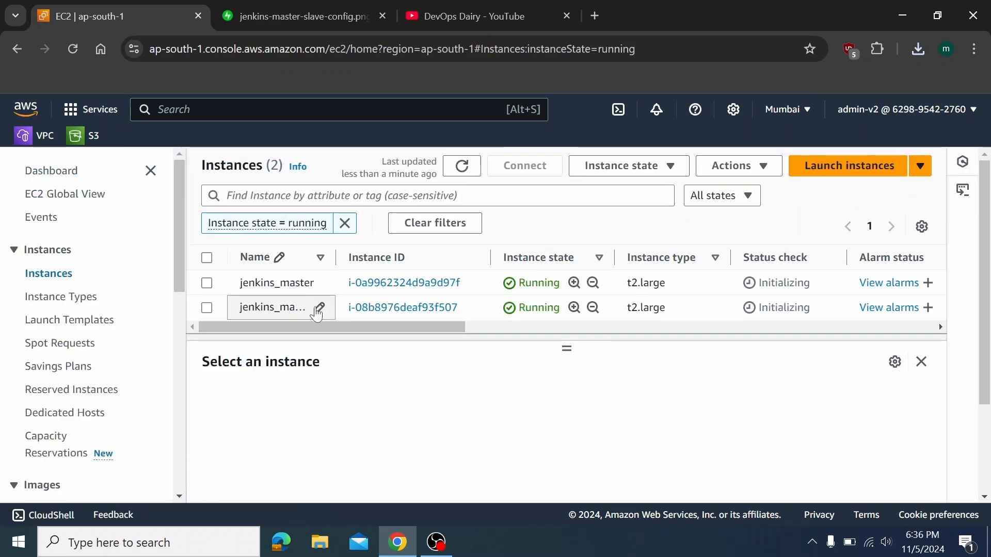
{"action": "left_click", "coordinate": [317, 308]}
{"action": "key", "text": "BackSpace"}
{"action": "key", "text": "BackSpace"}
{"action": "key", "text": "BackSpace"}
{"action": "key", "text": "BackSpace"}
{"action": "key", "text": "BackSpace"}
{"action": "key", "text": "BackSpace"}
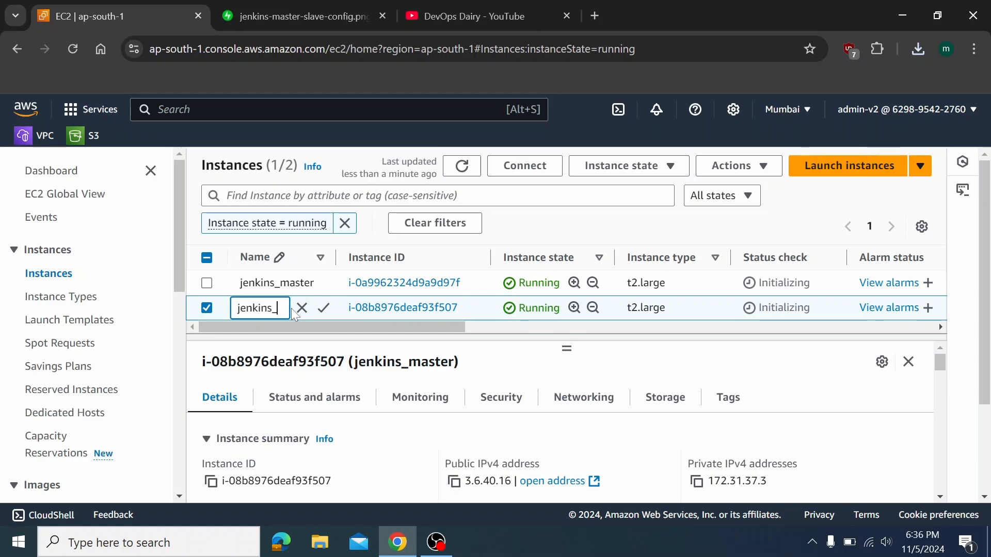
{"action": "type", "text": "slave"}
{"action": "left_click", "coordinate": [324, 308]}
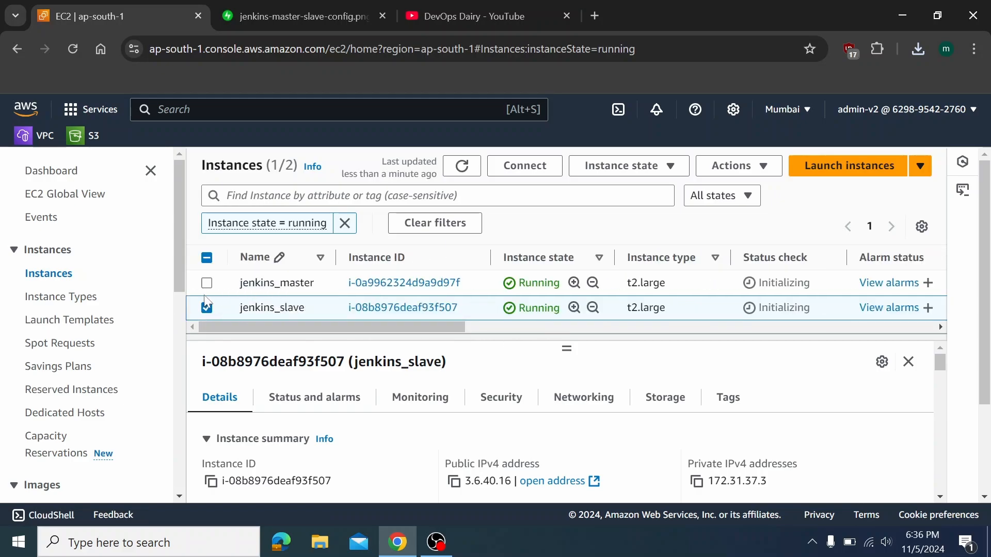
Select only jenkins_master and bring up its Connect options
{"action": "left_click", "coordinate": [207, 284]}
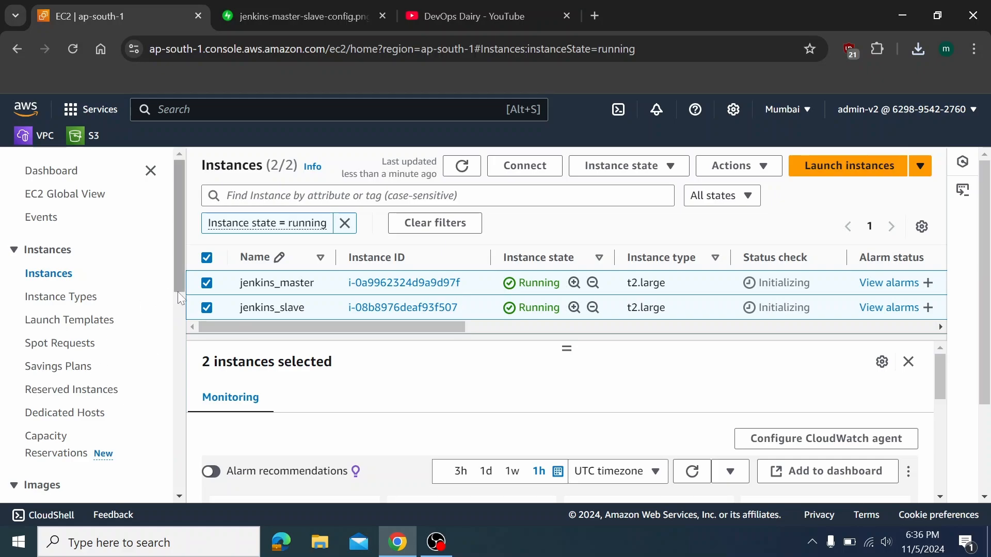
{"action": "left_click", "coordinate": [224, 305]}
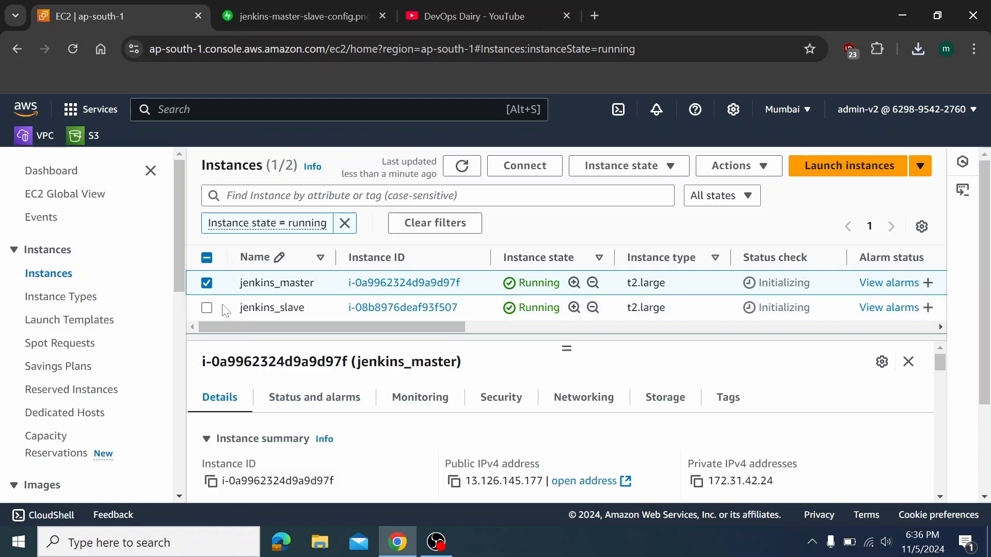
{"action": "left_click", "coordinate": [553, 167]}
Connect to jenkins_master via EC2 Instance Connect with username root
{"action": "left_click", "coordinate": [375, 280]}
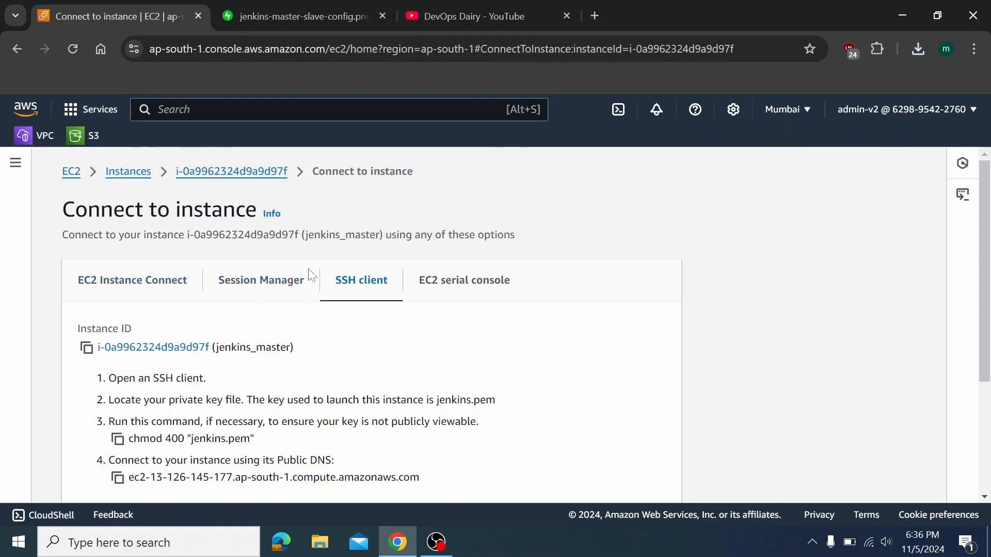
{"action": "left_click", "coordinate": [284, 281]}
{"action": "scroll", "coordinate": [283, 284], "scroll_direction": "down", "scroll_amount": 2}
{"action": "left_click", "coordinate": [158, 214]}
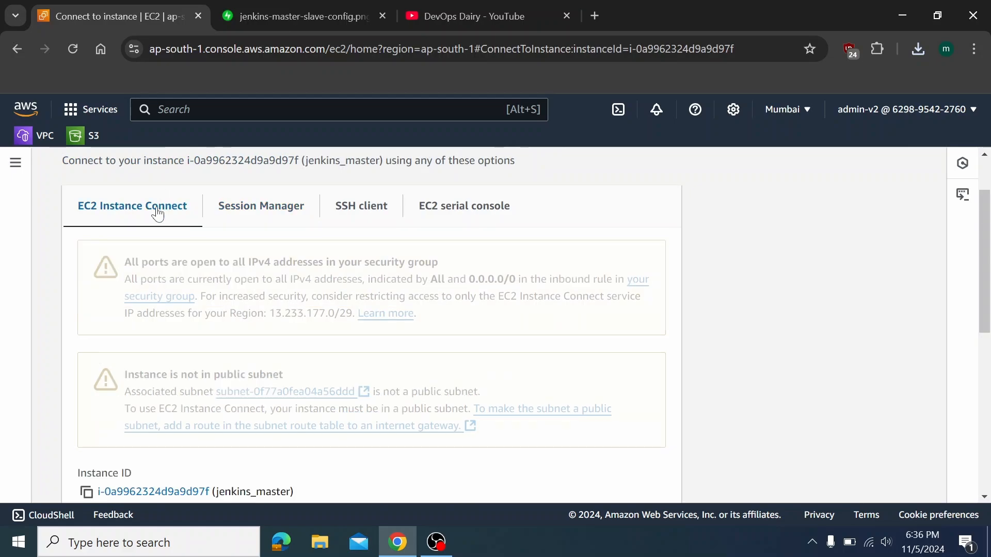
{"action": "scroll", "coordinate": [301, 283], "scroll_direction": "down", "scroll_amount": 8}
{"action": "left_click", "coordinate": [274, 344]}
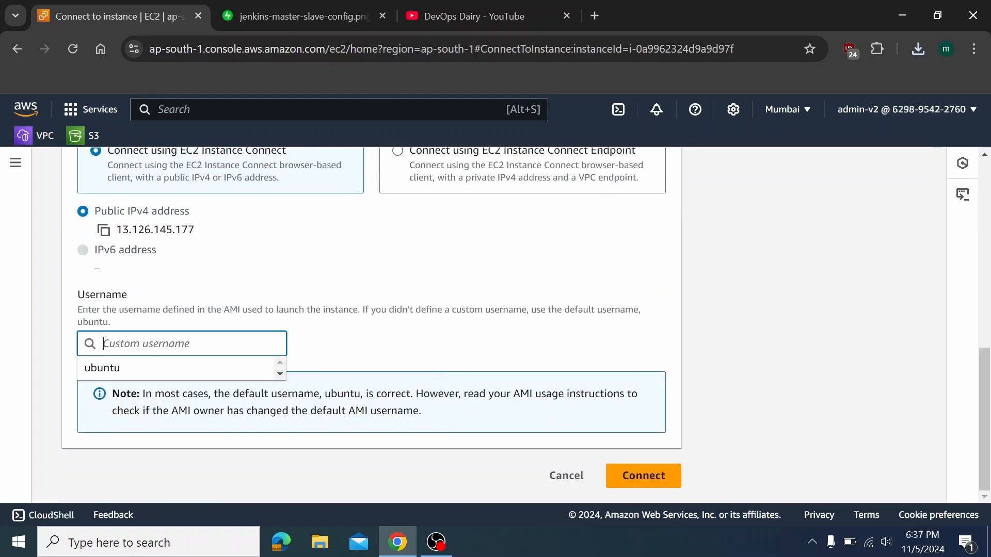
{"action": "type", "text": "root"}
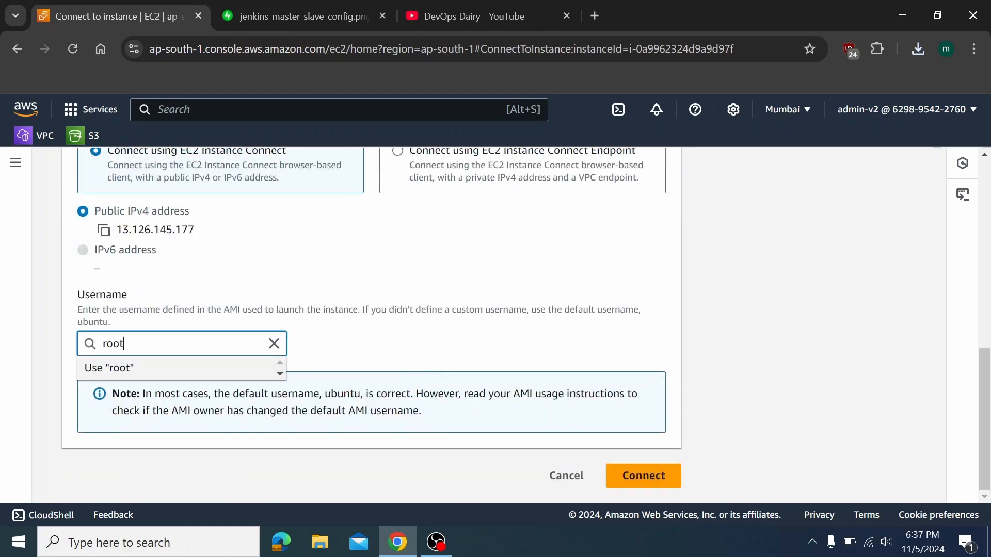
{"action": "left_click", "coordinate": [621, 480]}
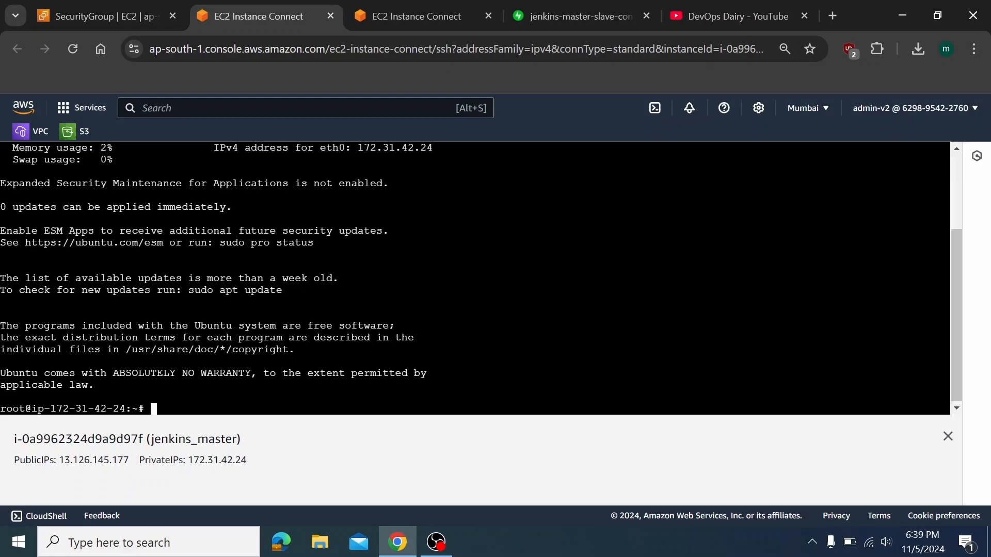
List the root home directory with ls -l
{"action": "type", "text": "ls"}
{"action": "key", "text": "Return"}
{"action": "type", "text": "clea"}
{"action": "key", "text": "Return"}
{"action": "type", "text": "rls- l"}
{"action": "key", "text": "Return"}
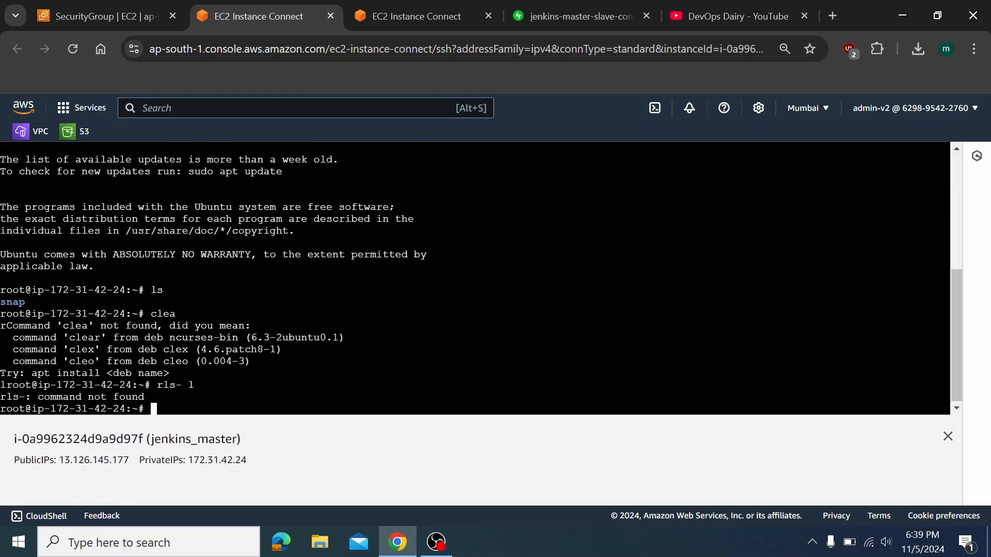
{"action": "type", "text": "ls -l"}
{"action": "key", "text": "Return"}
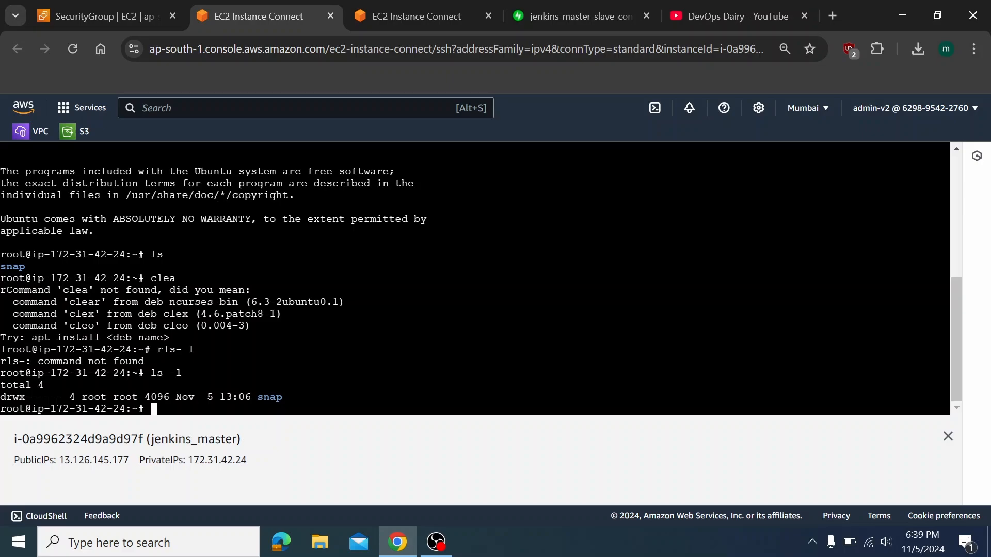
Clear the screen and refresh package lists with apt update
{"action": "type", "text": "apt-get udpate -y"}
{"action": "key", "text": "Return"}
{"action": "key", "text": "ctrl+l"}
{"action": "type", "text": "apt up"}
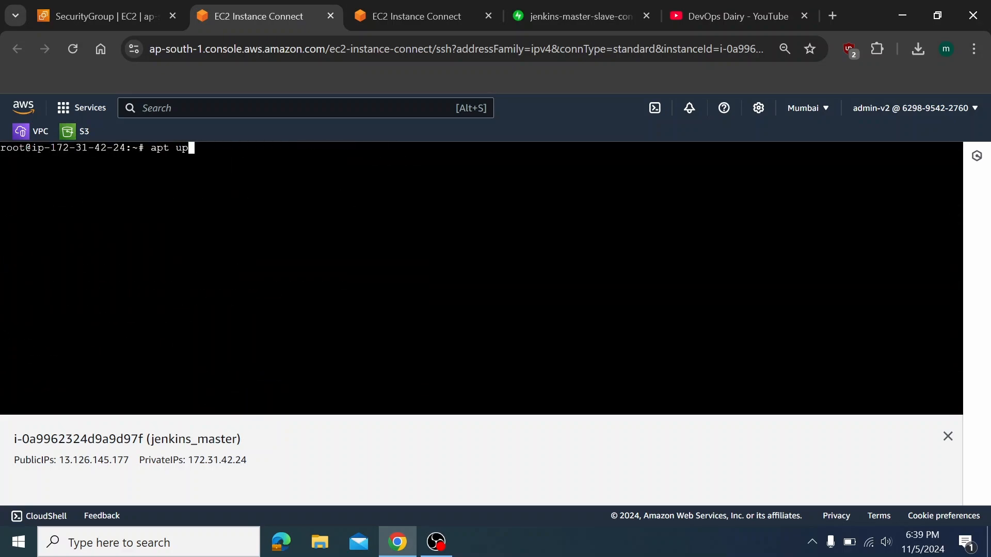
{"action": "type", "text": "date"}
{"action": "key", "text": "Return"}
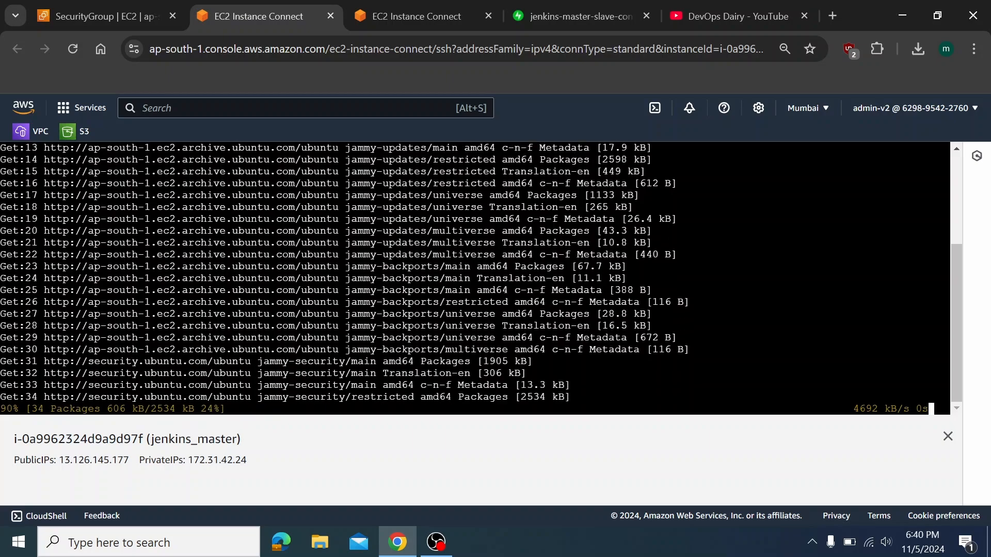
{"action": "right_click", "coordinate": [438, 19]}
In a new tab, search the web for 'jenkins download'
{"action": "left_click", "coordinate": [438, 20]}
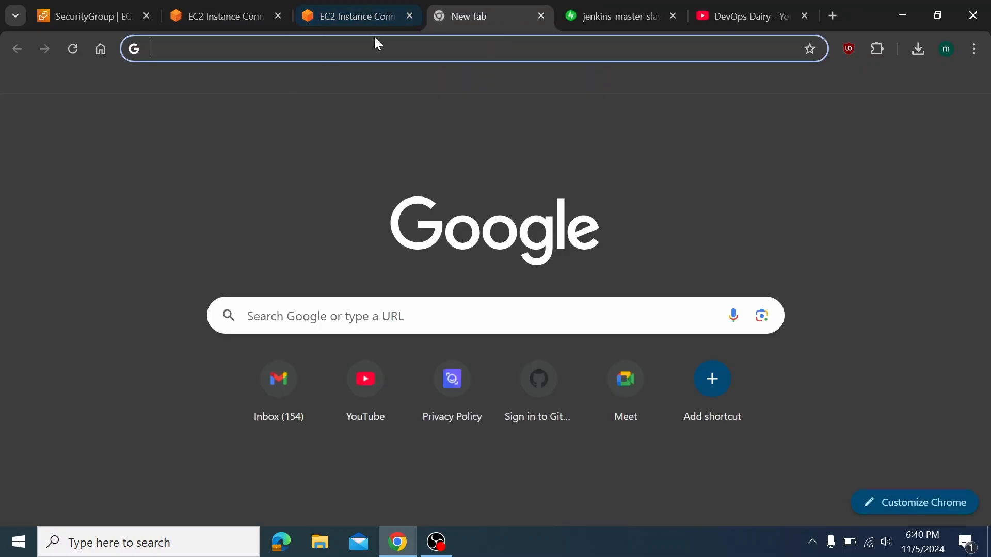
{"action": "type", "text": "jenkisn"}
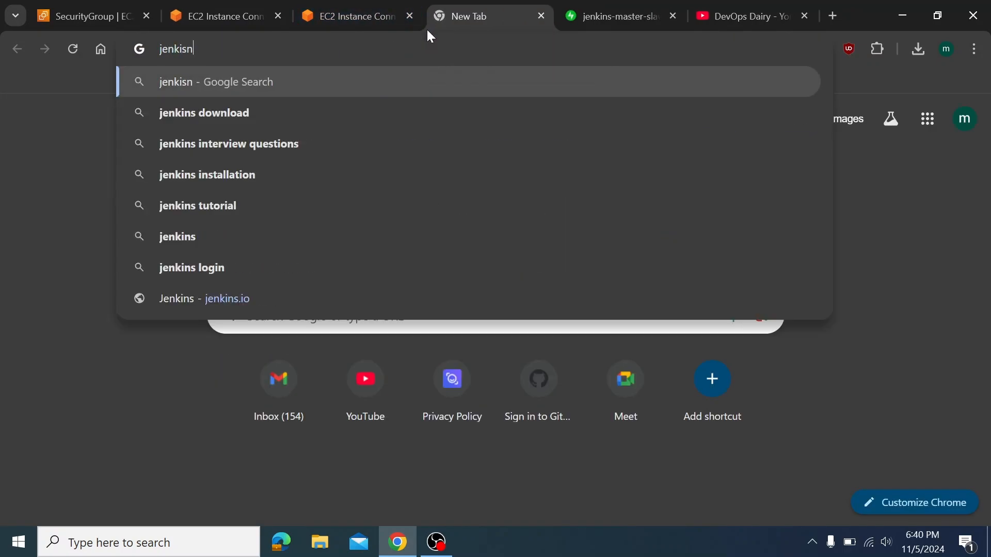
{"action": "key", "text": "BackSpace"}
{"action": "key", "text": "BackSpace"}
{"action": "type", "text": "ns dow"}
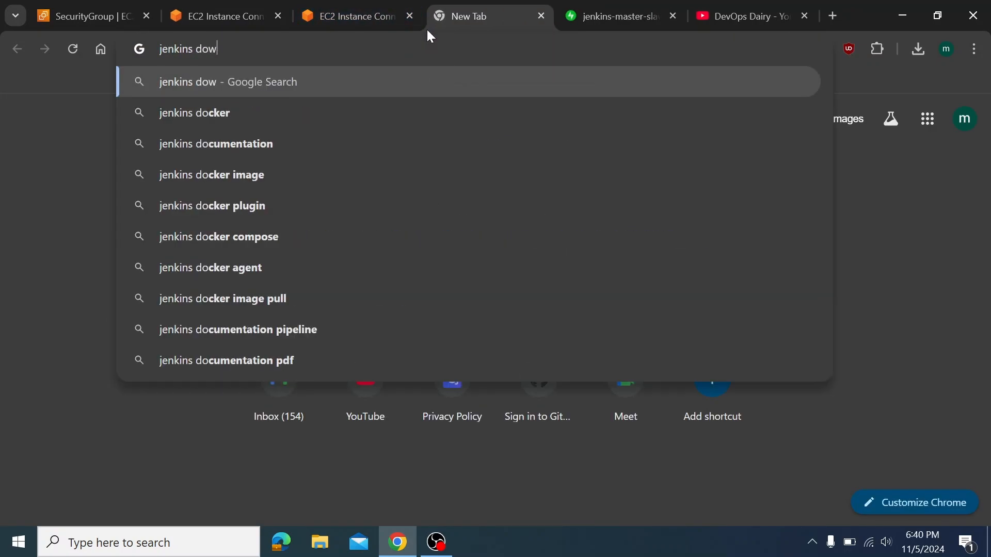
{"action": "type", "text": "nload"}
{"action": "key", "text": "Return"}
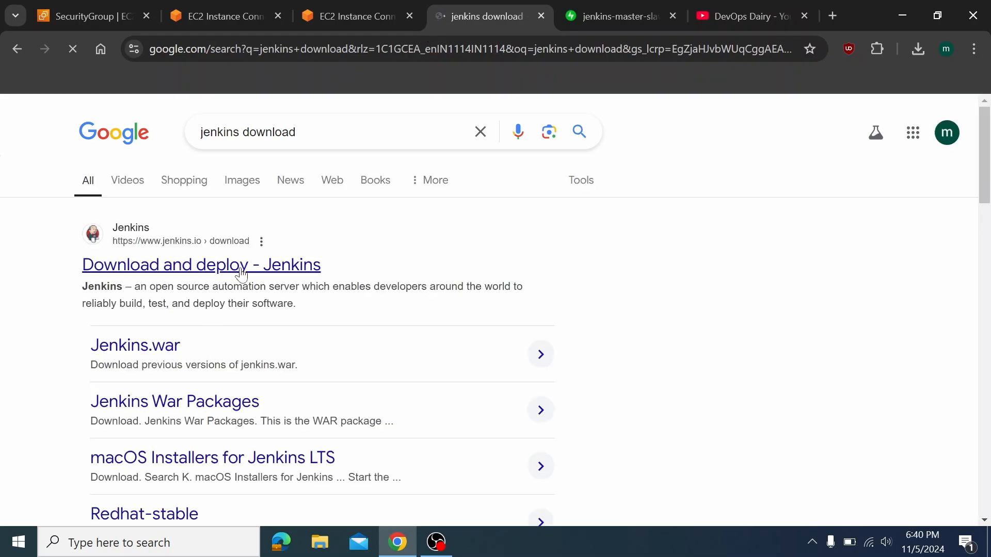
Open jenkins.io/download and the Stable Ubuntu/Debian package instructions page
{"action": "left_click", "coordinate": [242, 275]}
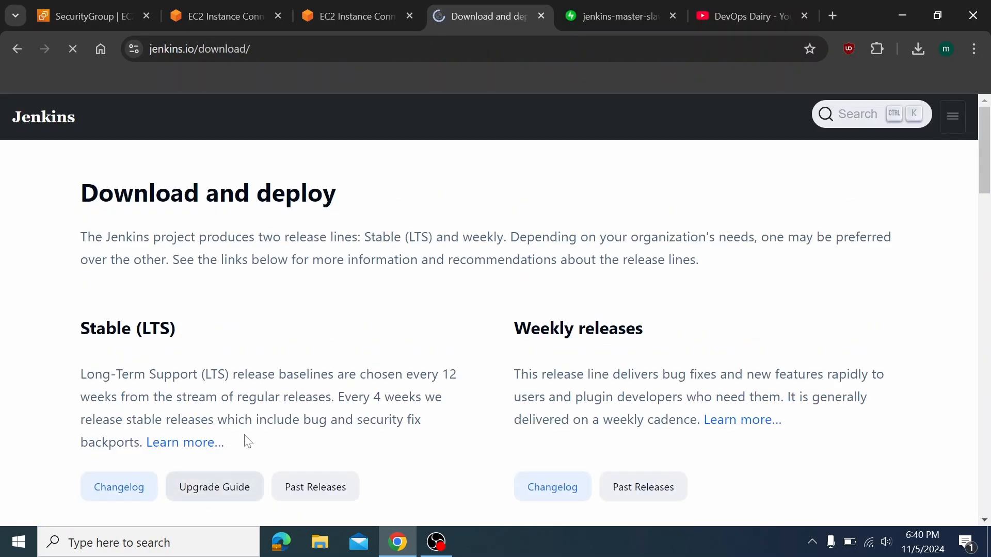
{"action": "scroll", "coordinate": [248, 442], "scroll_direction": "down", "scroll_amount": 10}
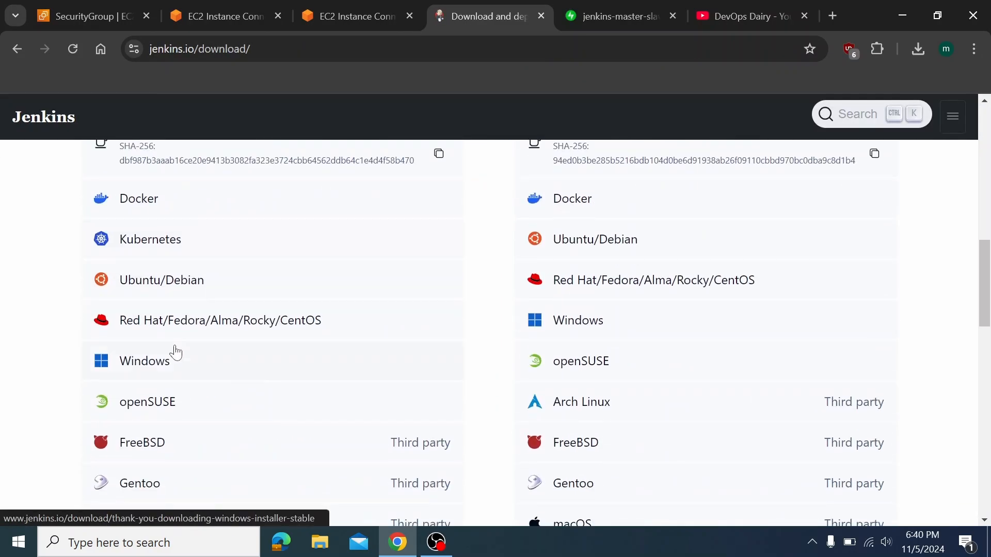
{"action": "left_click", "coordinate": [216, 298]}
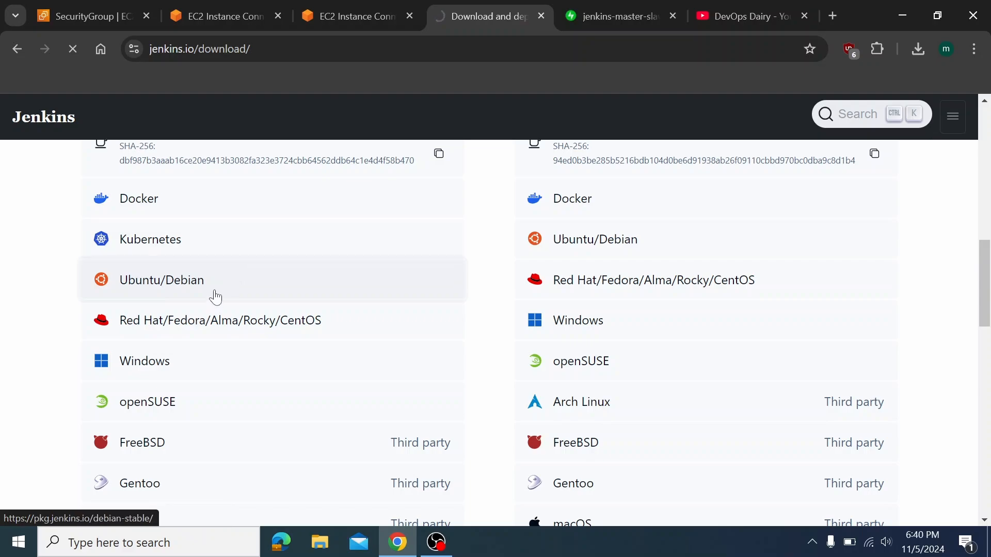
{"action": "scroll", "coordinate": [281, 315], "scroll_direction": "down", "scroll_amount": 2}
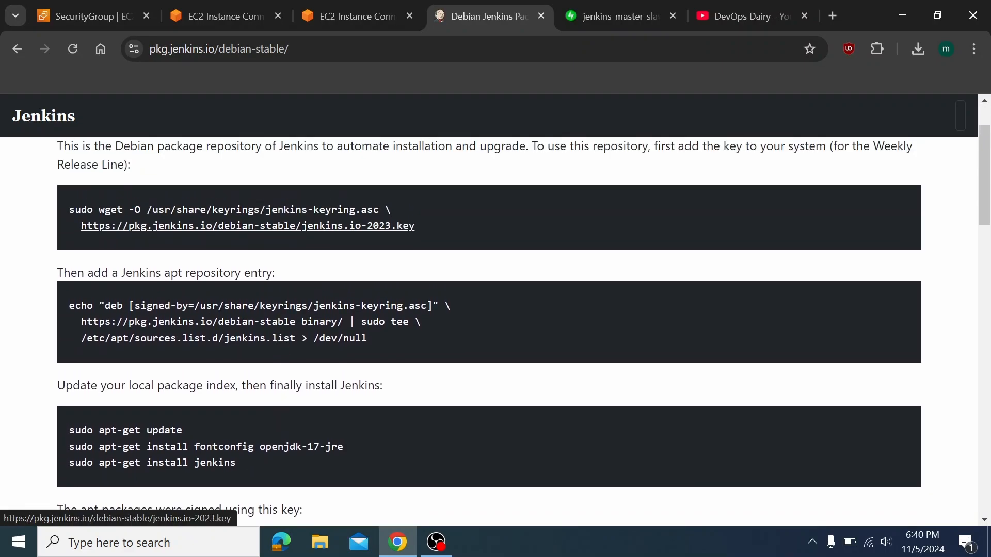
{"action": "scroll", "coordinate": [204, 335], "scroll_direction": "down", "scroll_amount": 20}
{"action": "scroll", "coordinate": [206, 334], "scroll_direction": "up", "scroll_amount": 12}
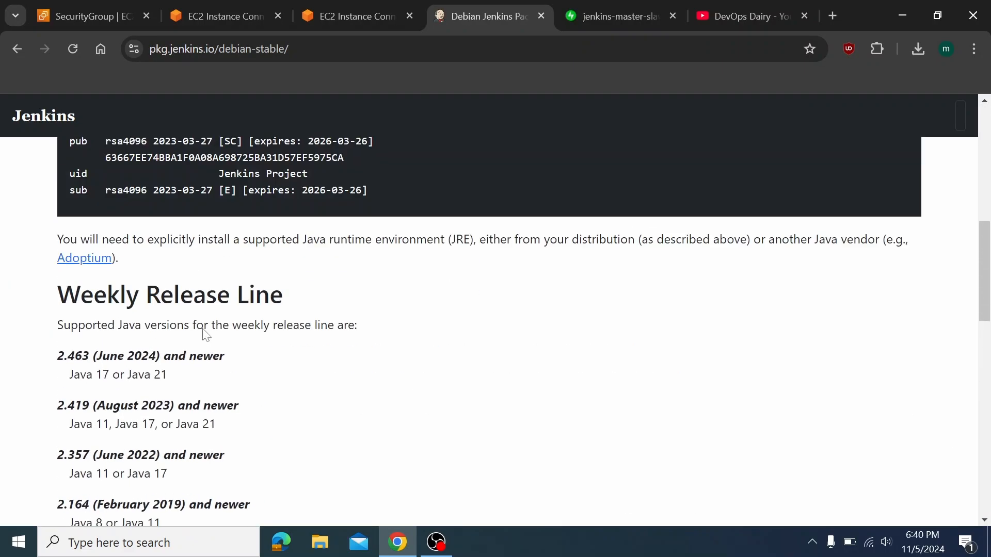
{"action": "scroll", "coordinate": [205, 334], "scroll_direction": "up", "scroll_amount": 10}
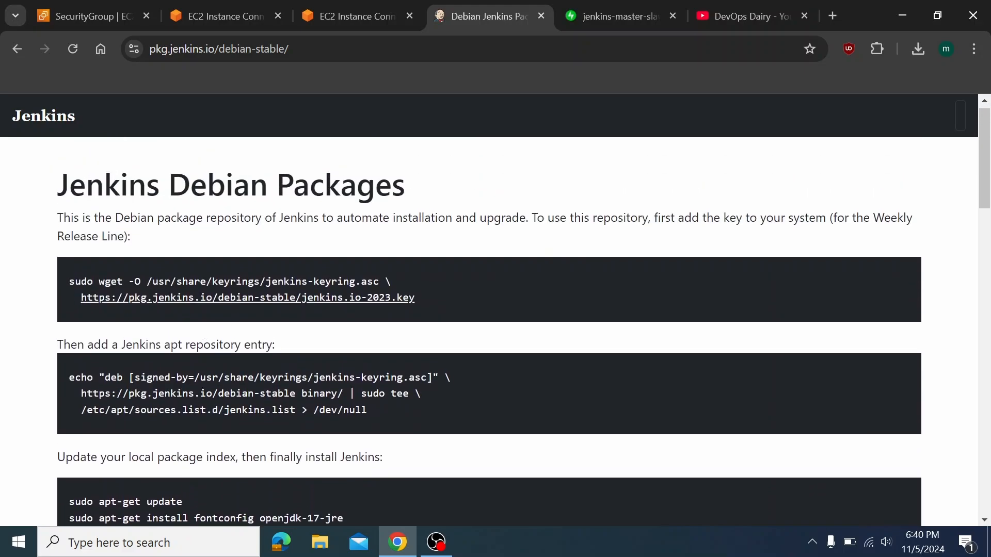
Back in the jenkins_master terminal, clear the screen and run ls -l
{"action": "left_click", "coordinate": [207, 7]}
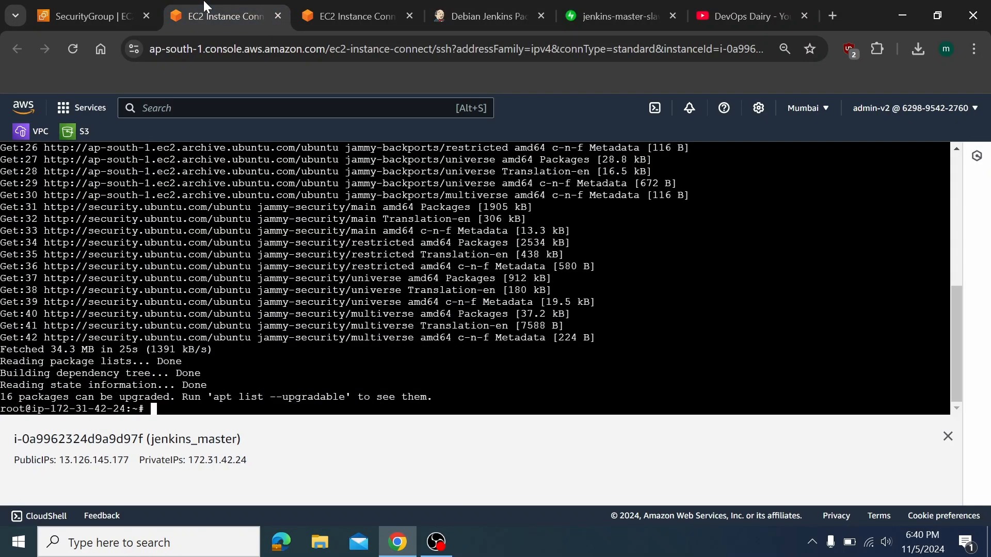
{"action": "key", "text": "ctrl+l"}
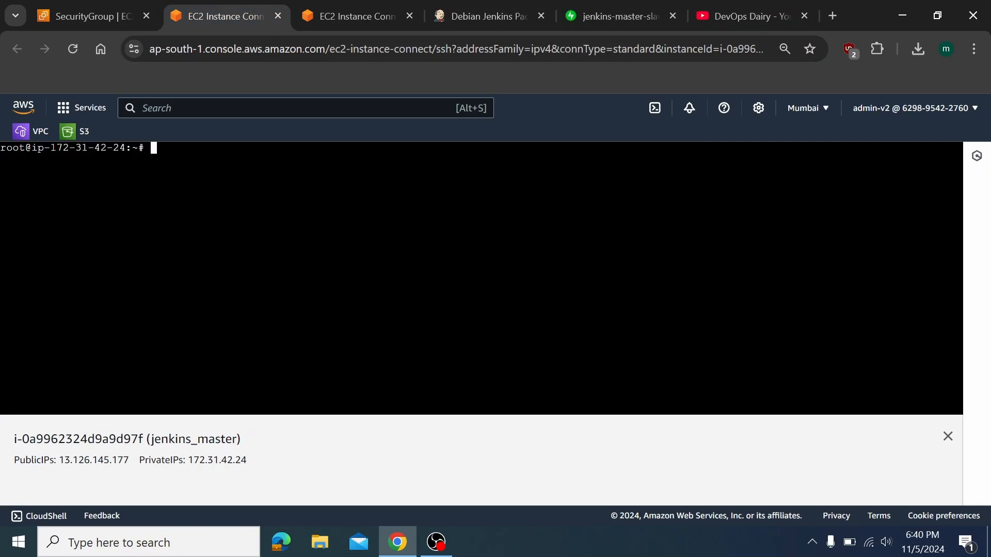
{"action": "type", "text": "ls- l"}
{"action": "key", "text": "Return"}
{"action": "type", "text": "ls -l"}
{"action": "key", "text": "Return"}
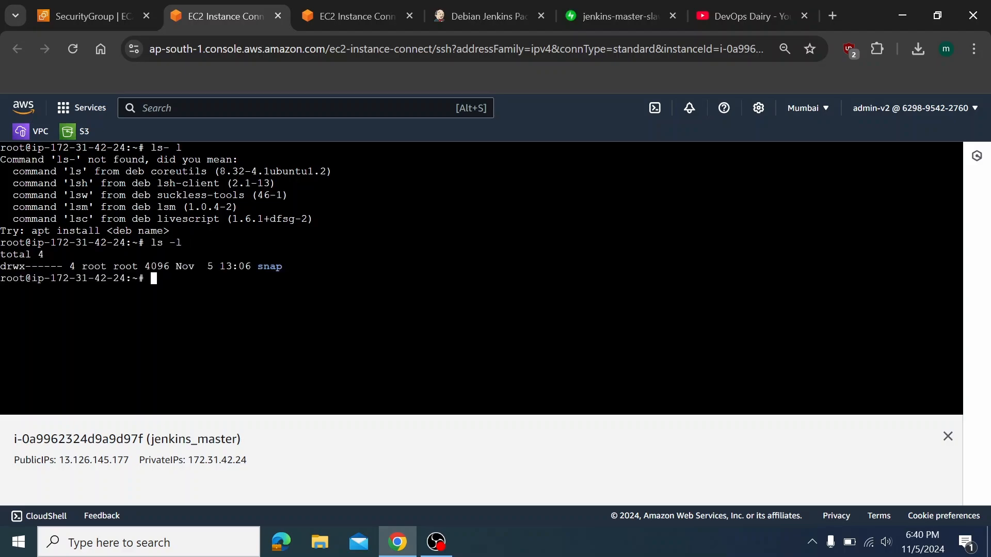
Install default-jre with apt-get, confirming the extra packages with y
{"action": "type", "text": "apt-get install de"}
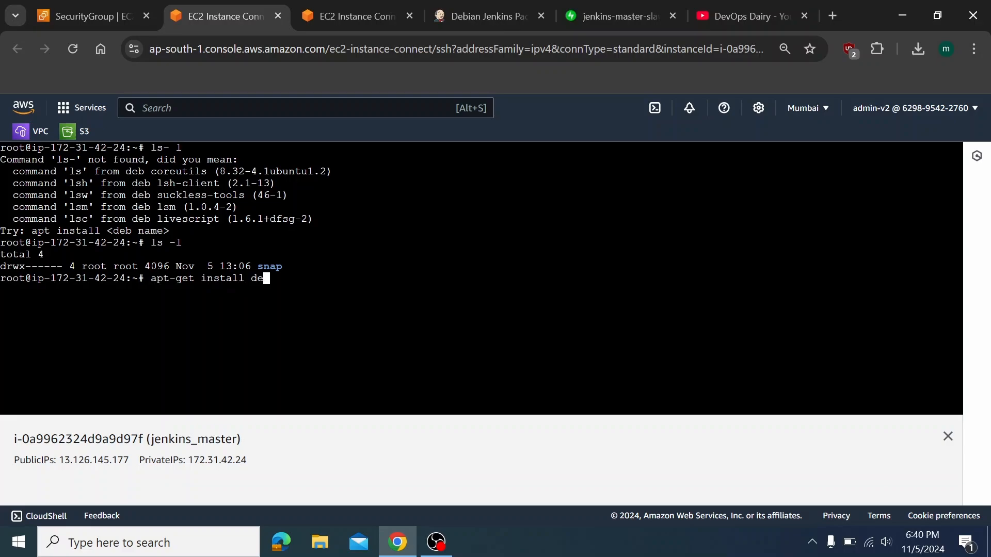
{"action": "type", "text": "fault-jre"}
{"action": "key", "text": "Return"}
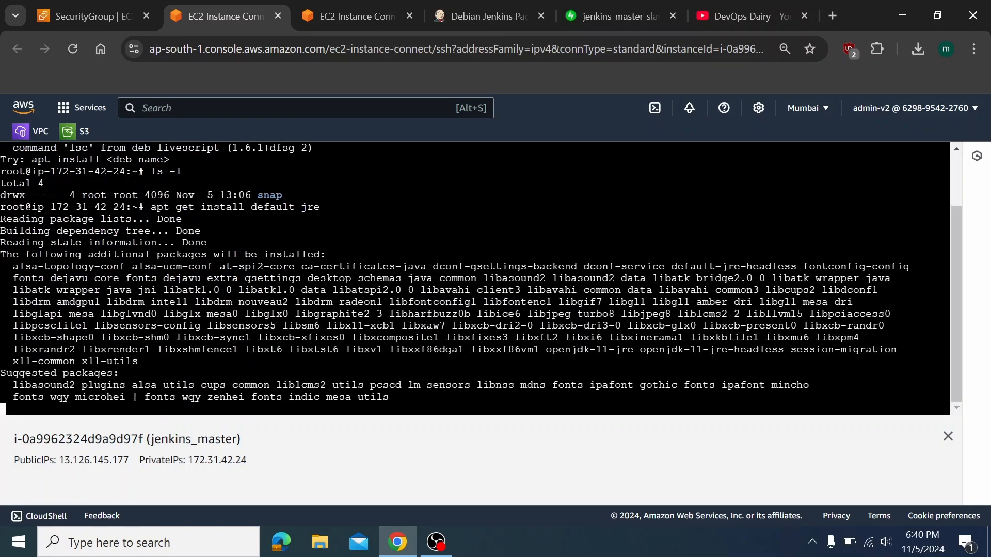
{"action": "type", "text": "y"}
{"action": "key", "text": "Return"}
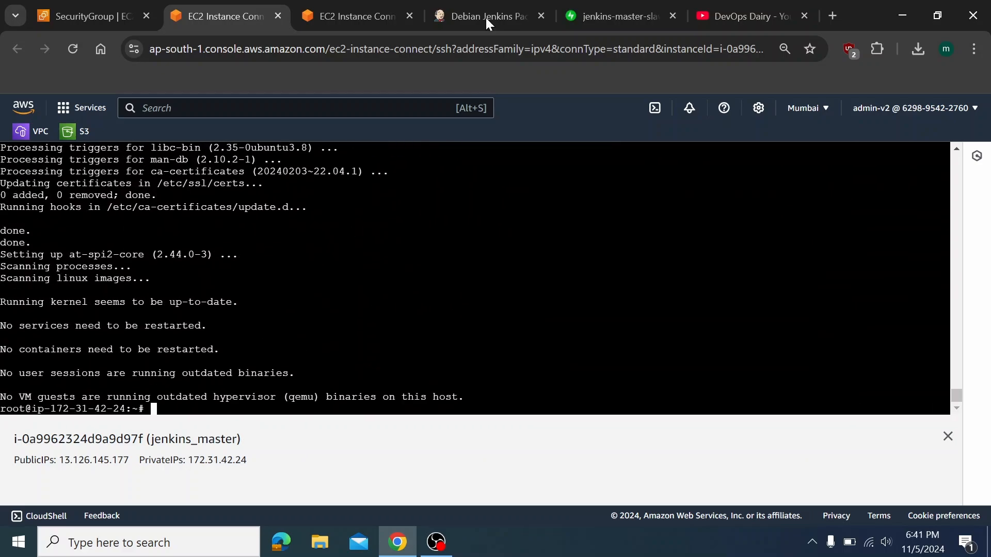
Start editing the inbound rules of the ALL-ACCESS security group
{"action": "left_click", "coordinate": [107, 7]}
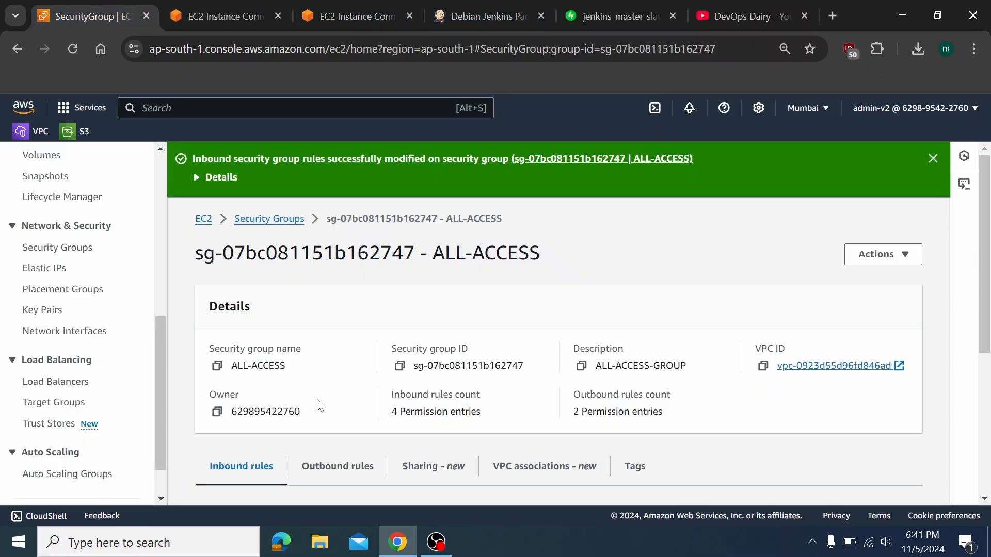
{"action": "scroll", "coordinate": [321, 405], "scroll_direction": "down", "scroll_amount": 4}
{"action": "left_click", "coordinate": [827, 290]}
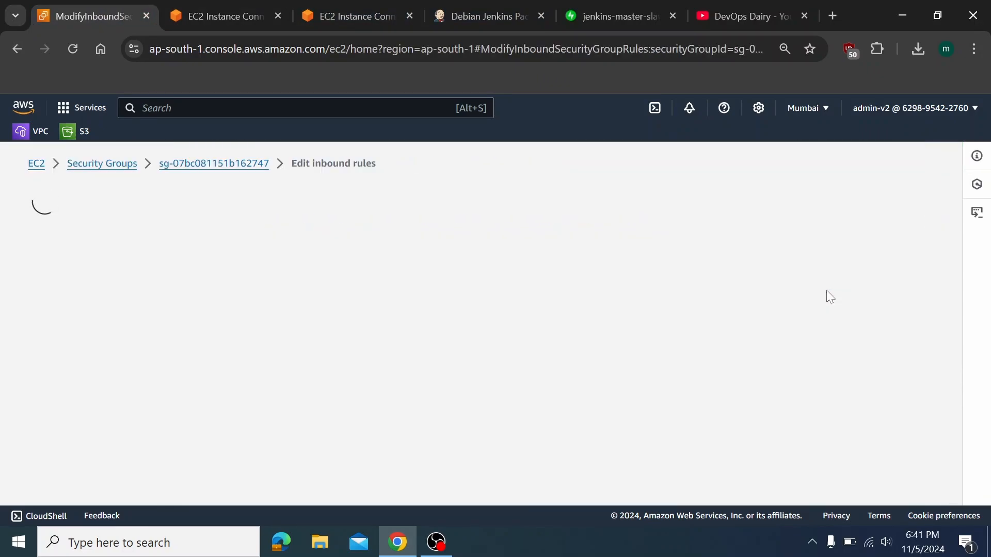
{"action": "scroll", "coordinate": [826, 292], "scroll_direction": "down", "scroll_amount": 3}
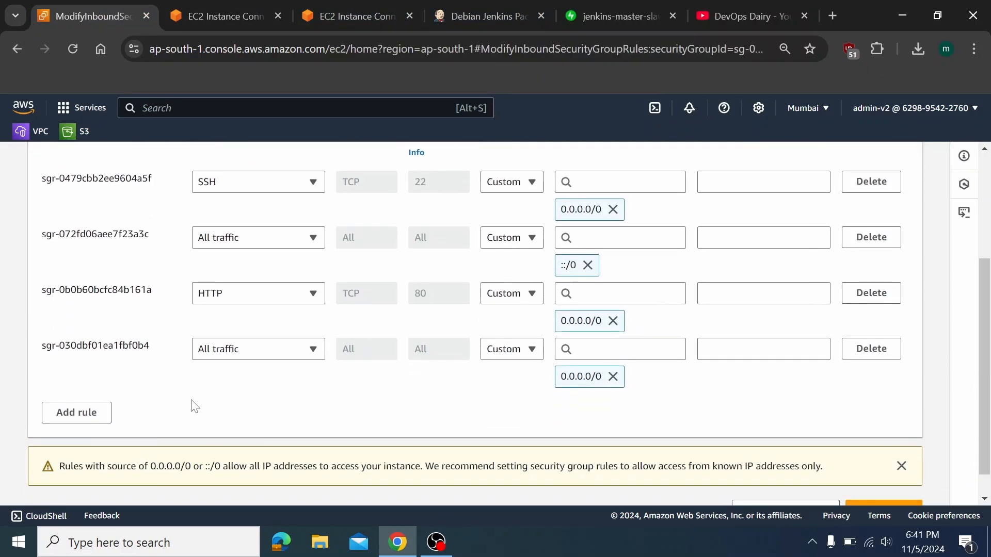
{"action": "scroll", "coordinate": [284, 191], "scroll_direction": "up", "scroll_amount": 1}
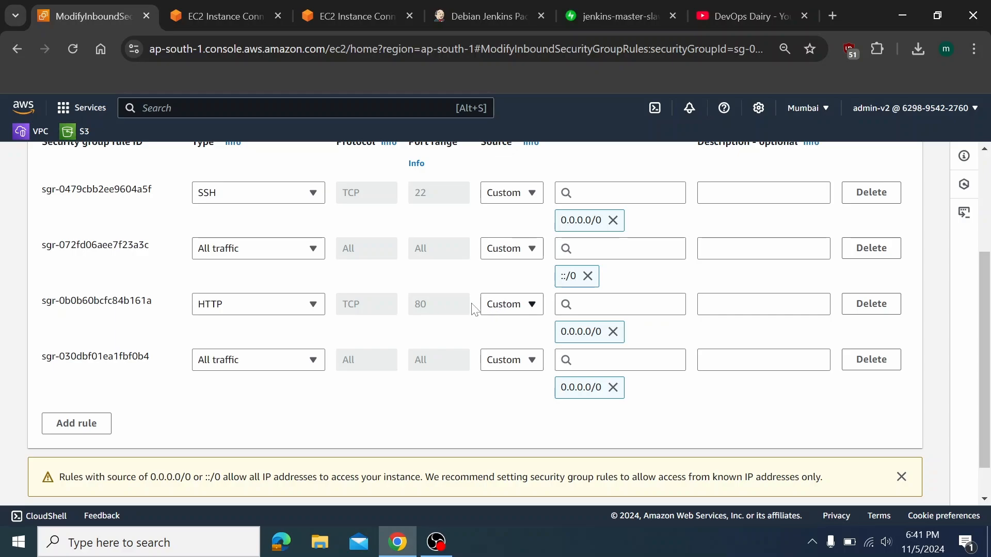
Change the HTTP rule to Custom TCP on port 8080 and save the rules
{"action": "left_click", "coordinate": [313, 305]}
{"action": "left_click", "coordinate": [286, 351]}
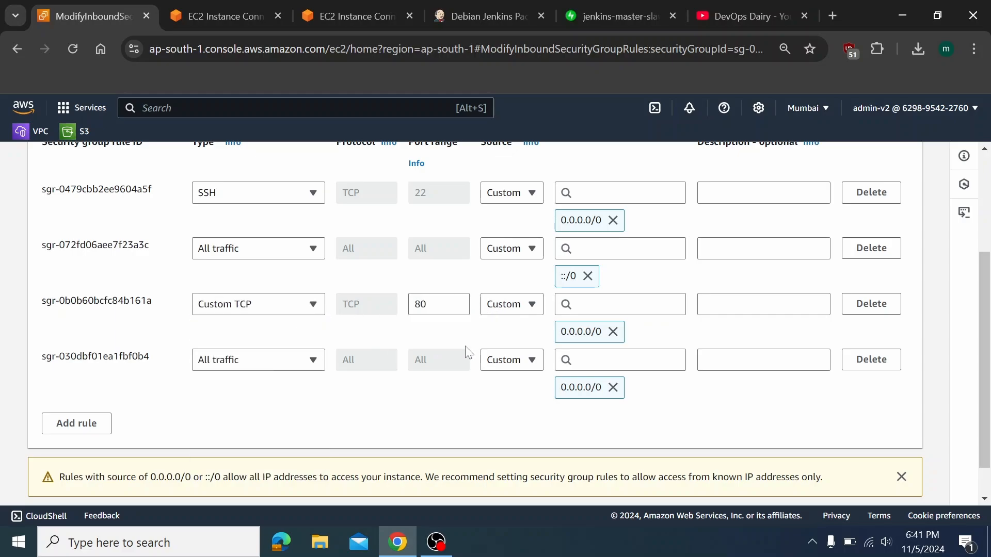
{"action": "left_click", "coordinate": [426, 304]}
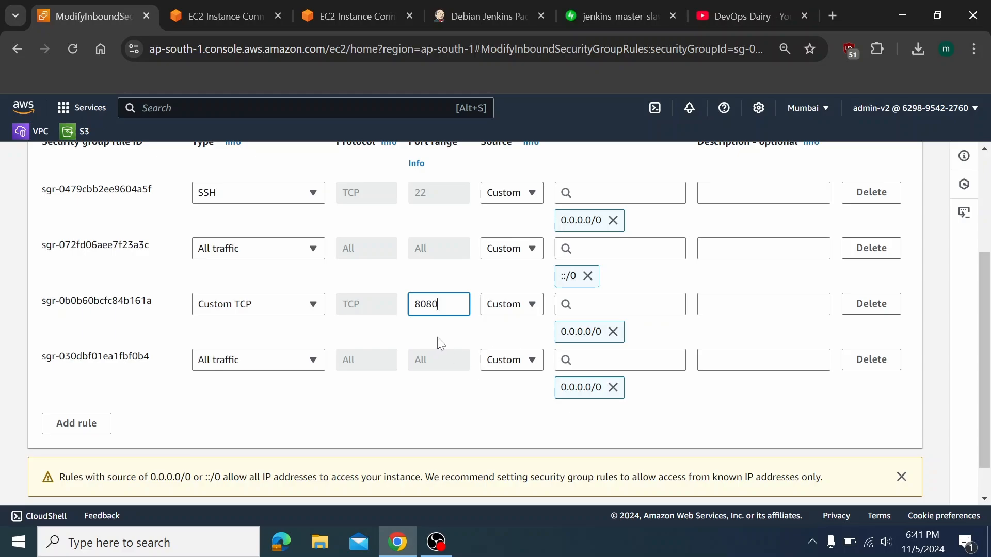
{"action": "left_click", "coordinate": [258, 370]}
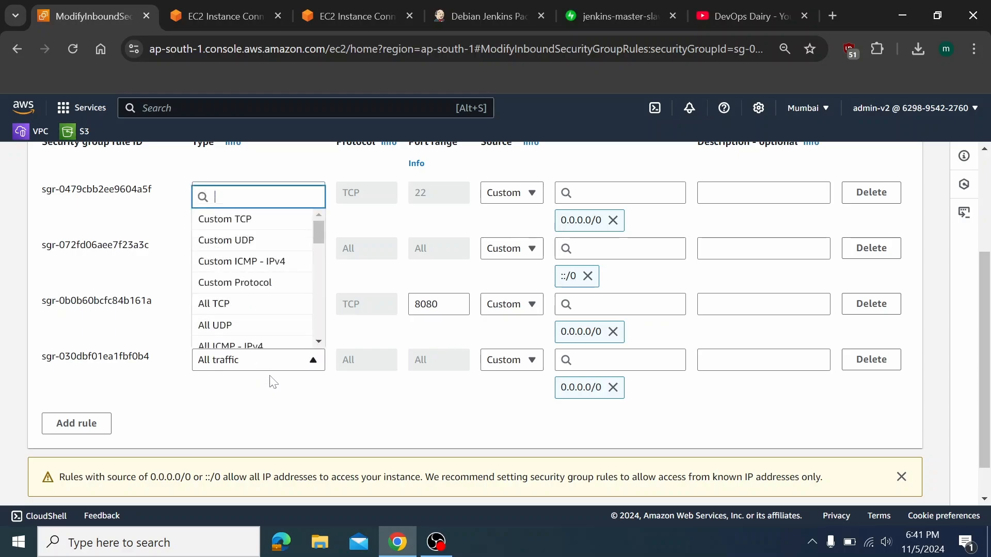
{"action": "left_click", "coordinate": [282, 397]}
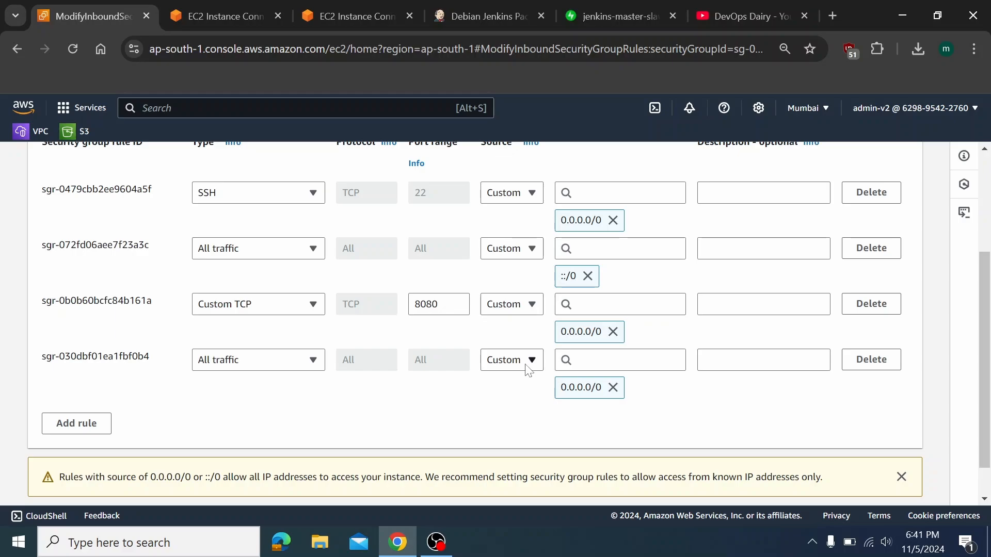
{"action": "scroll", "coordinate": [397, 385], "scroll_direction": "down", "scroll_amount": 2}
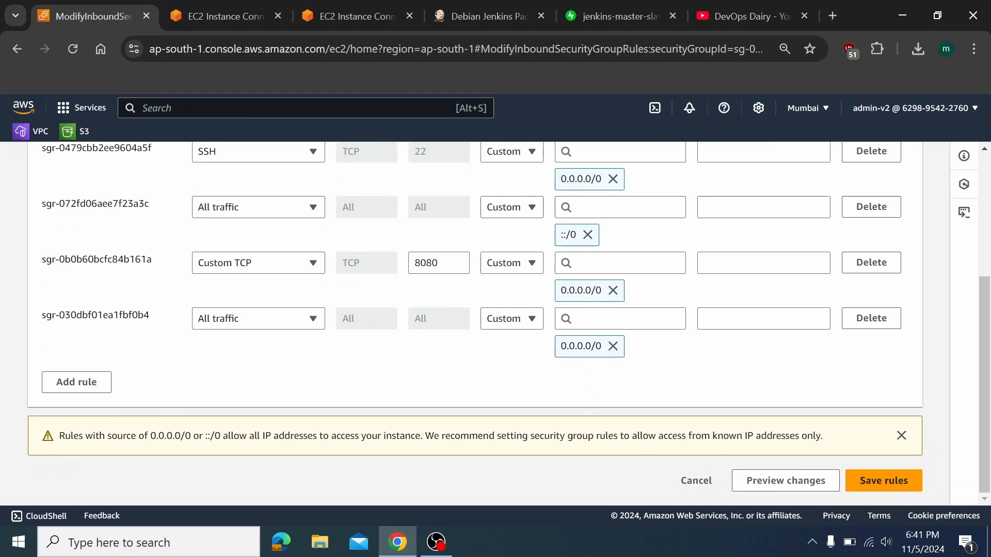
{"action": "left_click", "coordinate": [911, 485]}
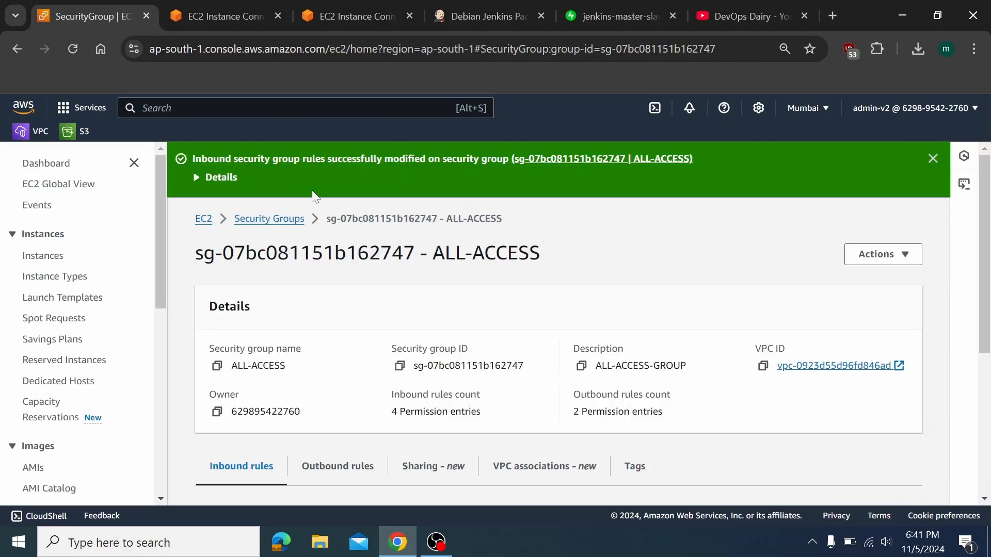
{"action": "scroll", "coordinate": [304, 308], "scroll_direction": "down", "scroll_amount": 3}
{"action": "scroll", "coordinate": [307, 305], "scroll_direction": "up", "scroll_amount": 3}
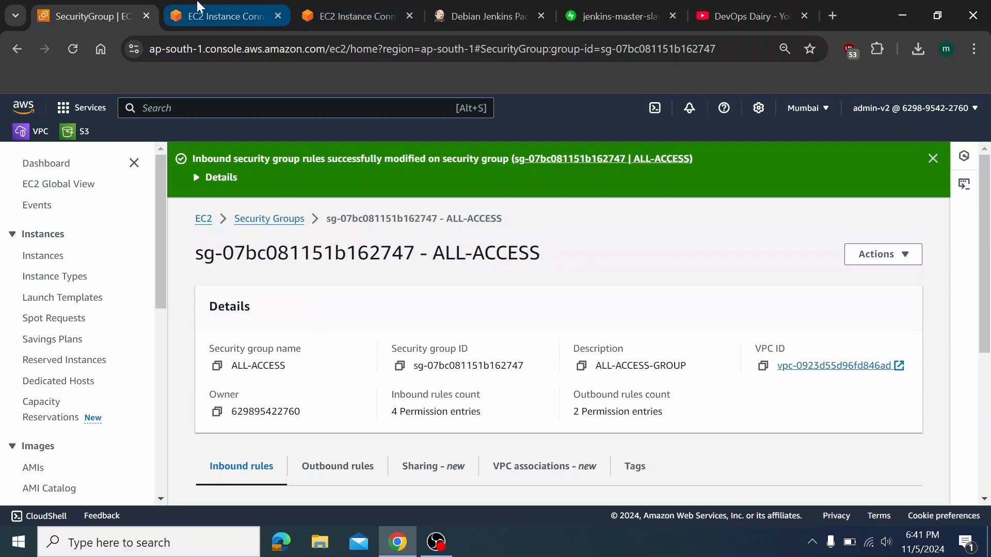
{"action": "left_click", "coordinate": [217, 16]}
Clear the jenkins_master terminal and list the home directory files
{"action": "type", "text": "clea"}
{"action": "key", "text": "Return"}
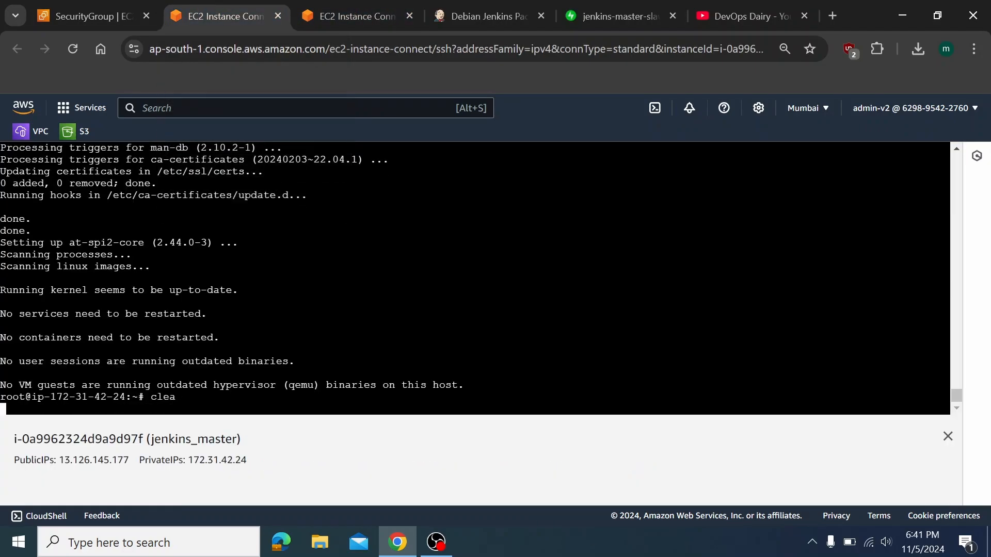
{"action": "type", "text": "rls- l"}
{"action": "key", "text": "ctrl+c"}
{"action": "type", "text": "s"}
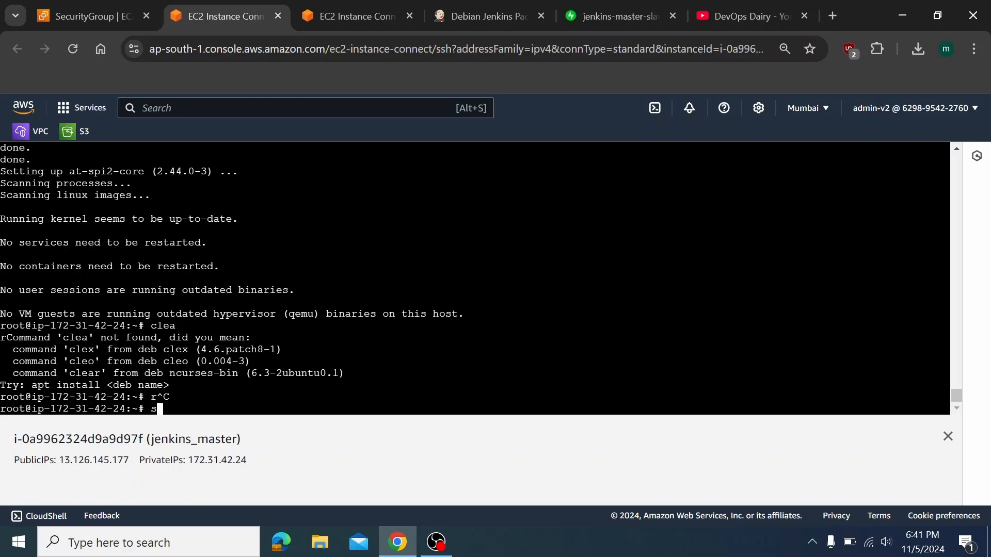
{"action": "key", "text": "BackSpace"}
{"action": "type", "text": "ls -l"}
{"action": "key", "text": "Return"}
Run java --version and highlight the OpenJDK 11.0.24 build string
{"action": "type", "text": "j"}
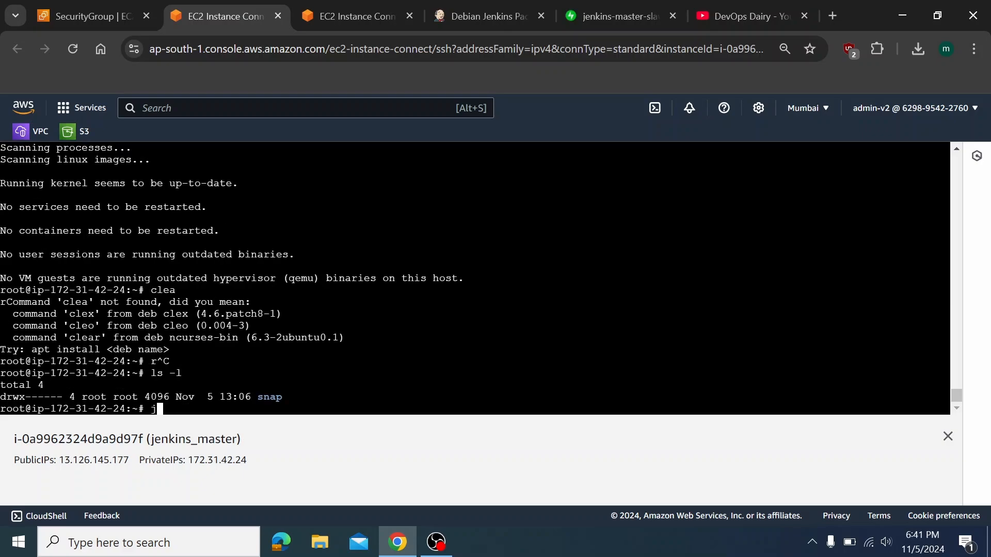
{"action": "type", "text": "enkis"}
{"action": "key", "text": "ctrl+c"}
{"action": "key", "text": "ctrl+c"}
{"action": "key", "text": "ctrl+c"}
{"action": "key", "text": "ctrl+c"}
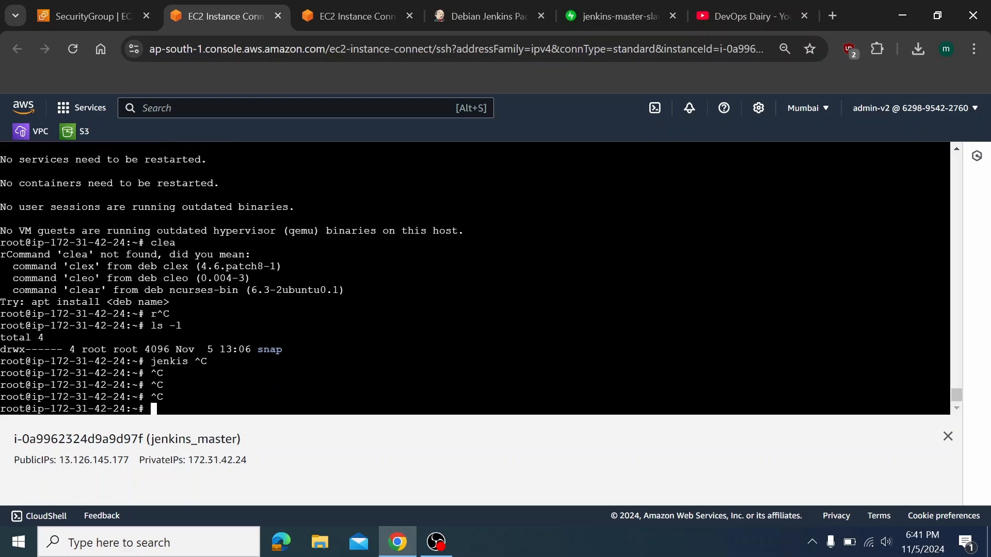
{"action": "type", "text": "java --versi"}
{"action": "type", "text": "ion"}
{"action": "key", "text": "Return"}
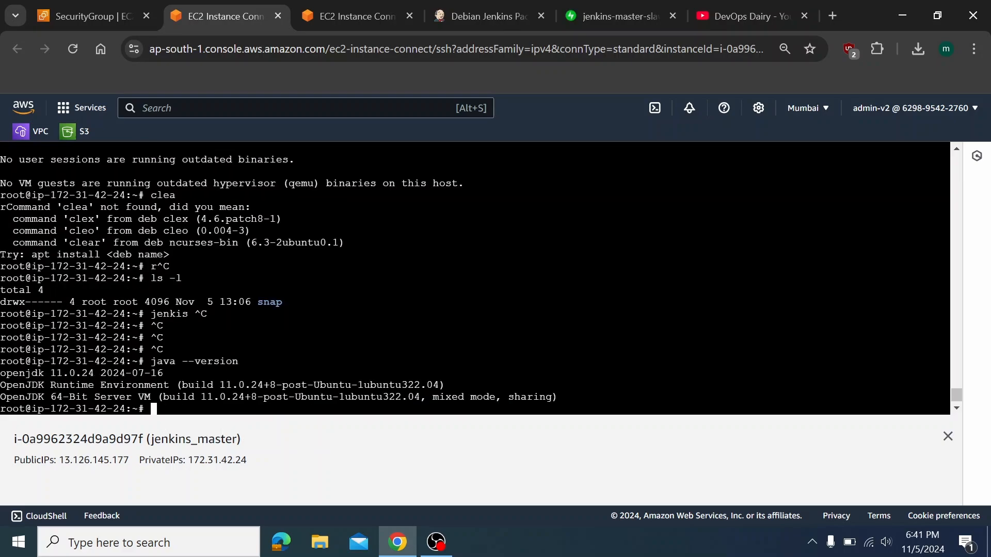
{"action": "left_click_drag", "start_coordinate": [177, 385], "coordinate": [313, 386]}
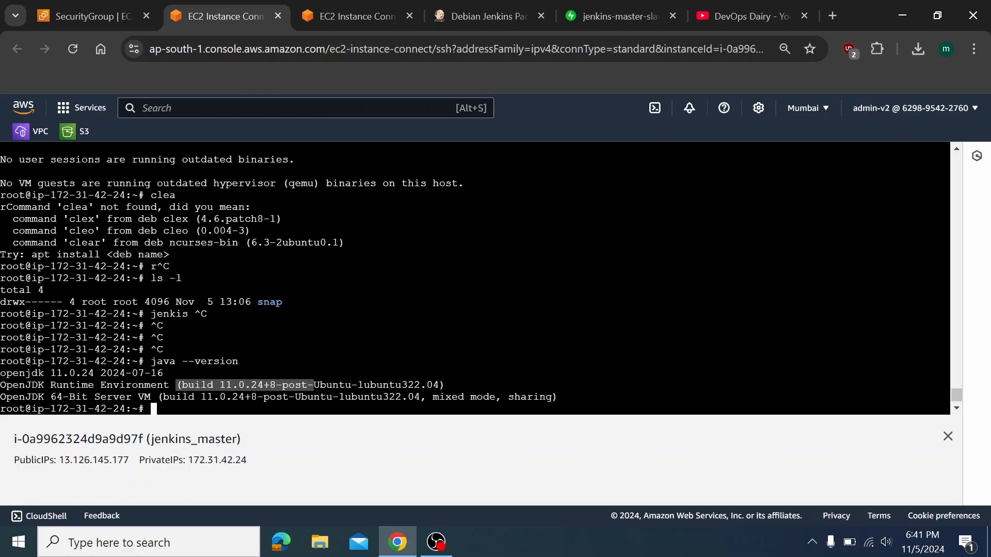
On jenkins_slave, run apt-get update and list the home directory
{"action": "left_click", "coordinate": [389, 21]}
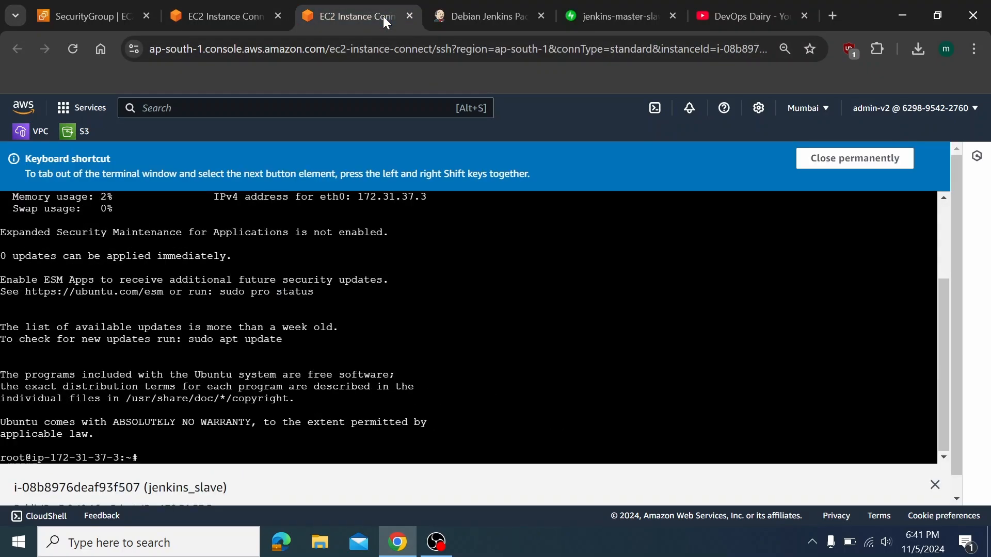
{"action": "type", "text": "apt-get update"}
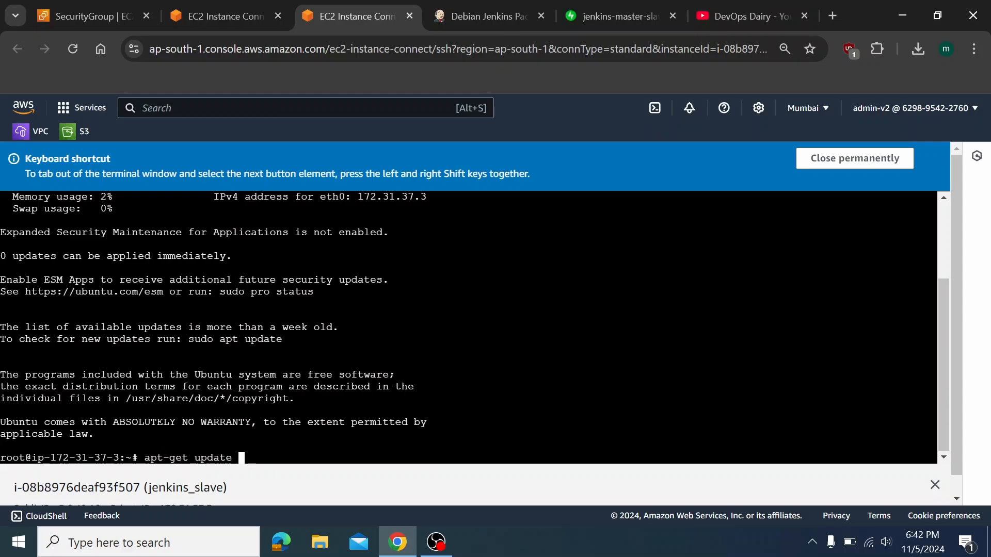
{"action": "key", "text": "Return"}
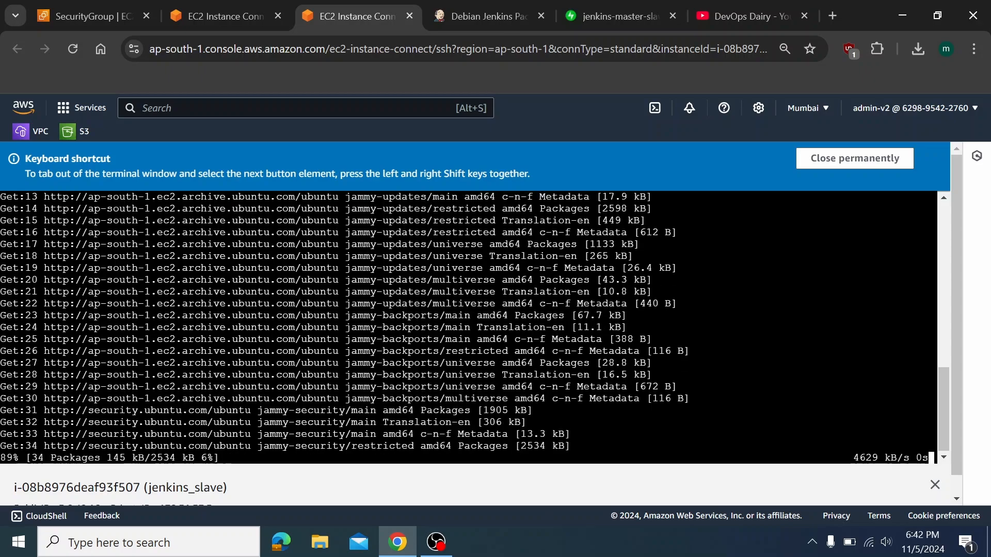
{"action": "key", "text": "Return"}
{"action": "key", "text": "Return"}
{"action": "key", "text": "Return"}
{"action": "key", "text": "Return"}
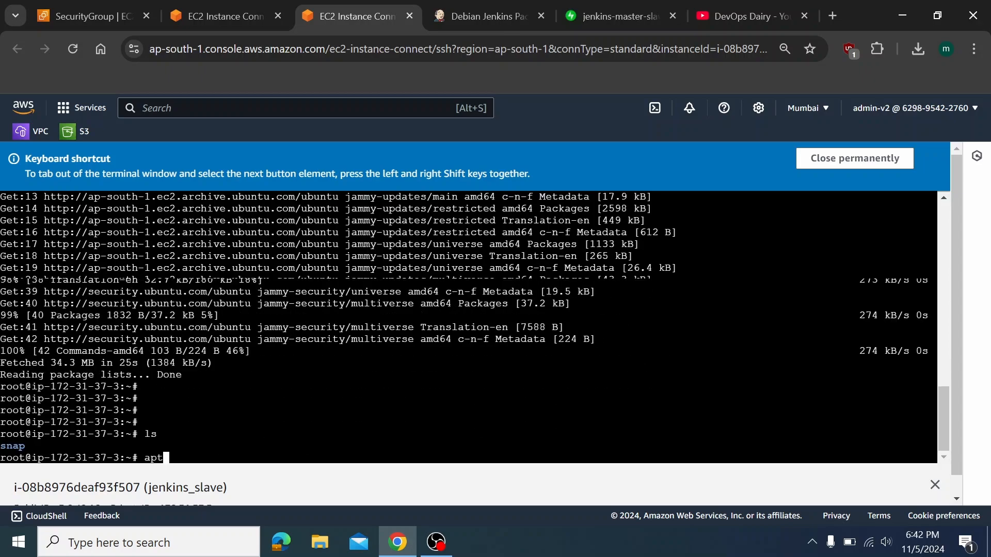
{"action": "type", "text": "ls"}
{"action": "key", "text": "Return"}
Install the default-jre package on jenkins_slave, confirming the install
{"action": "type", "text": "sp"}
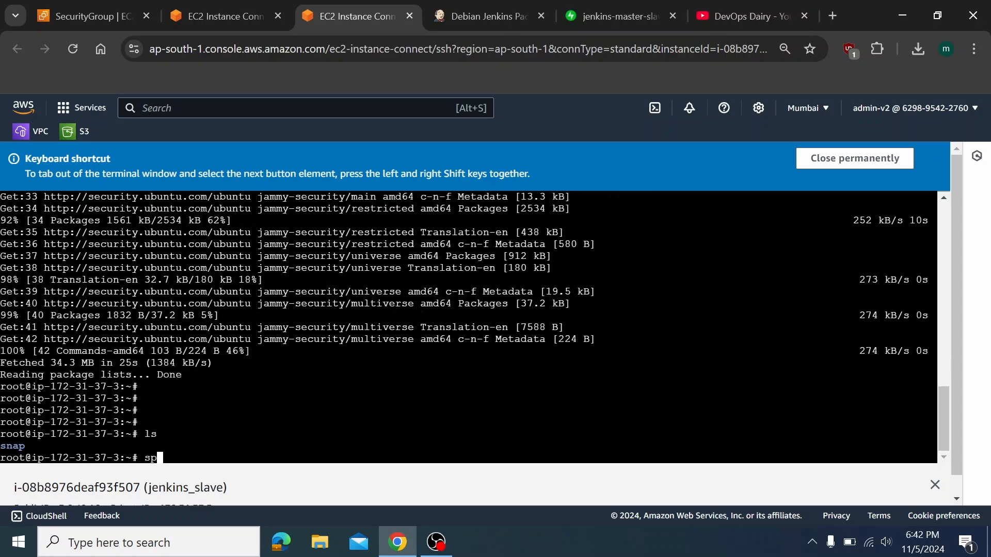
{"action": "key", "text": "BackSpace"}
{"action": "key", "text": "BackSpace"}
{"action": "type", "text": "apt-get install default "}
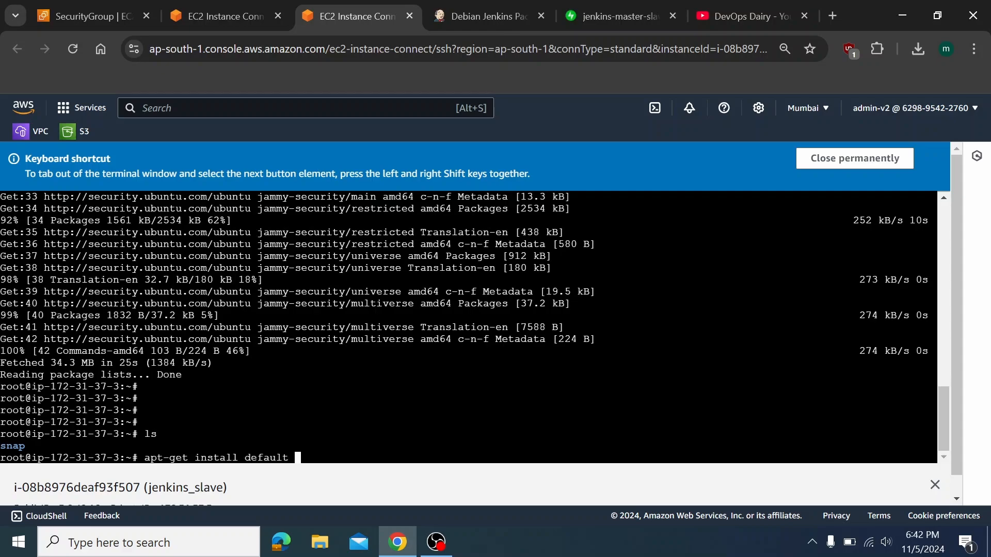
{"action": "type", "text": "jre"}
{"action": "key", "text": "Return"}
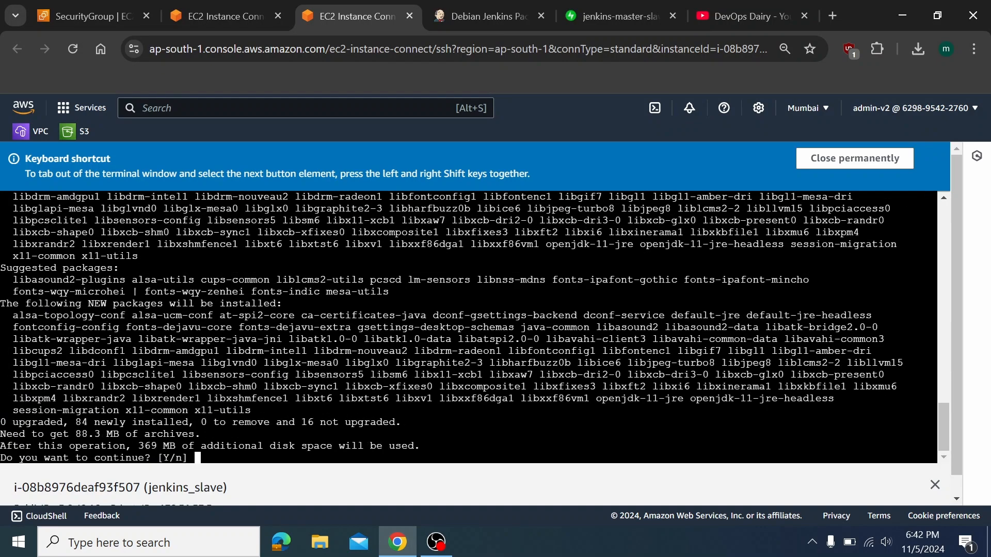
{"action": "key", "text": "Return"}
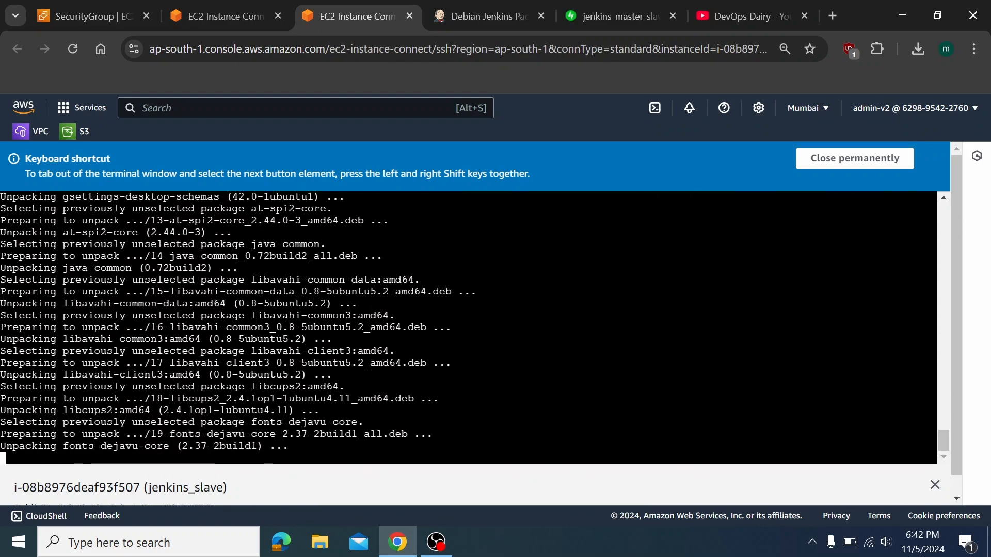
{"action": "key", "text": "Return"}
{"action": "key", "text": "Return"}
{"action": "key", "text": "Return"}
{"action": "key", "text": "Return"}
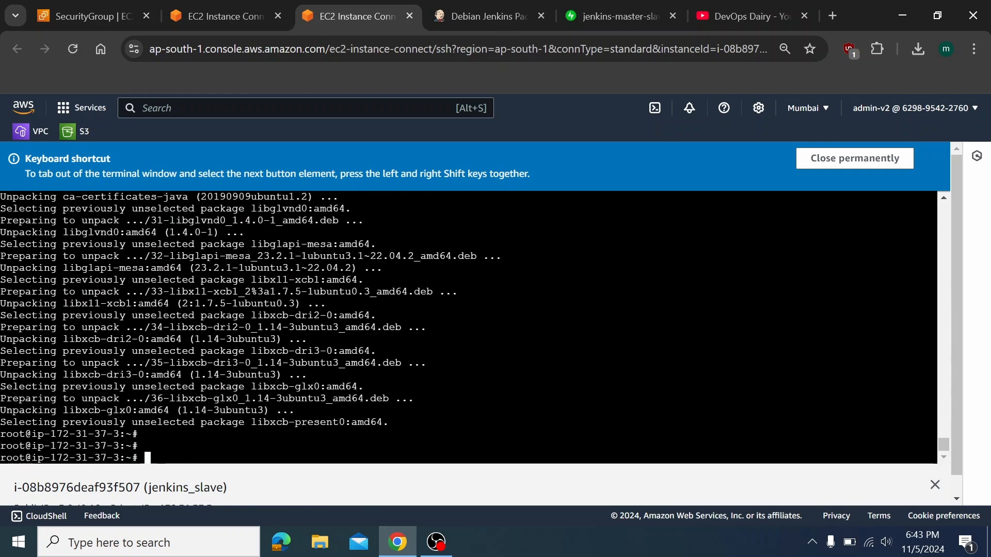
Verify OpenJDK 11.0.24 with java --version, then return to the jenkins_master terminal
{"action": "type", "text": "java --versui"}
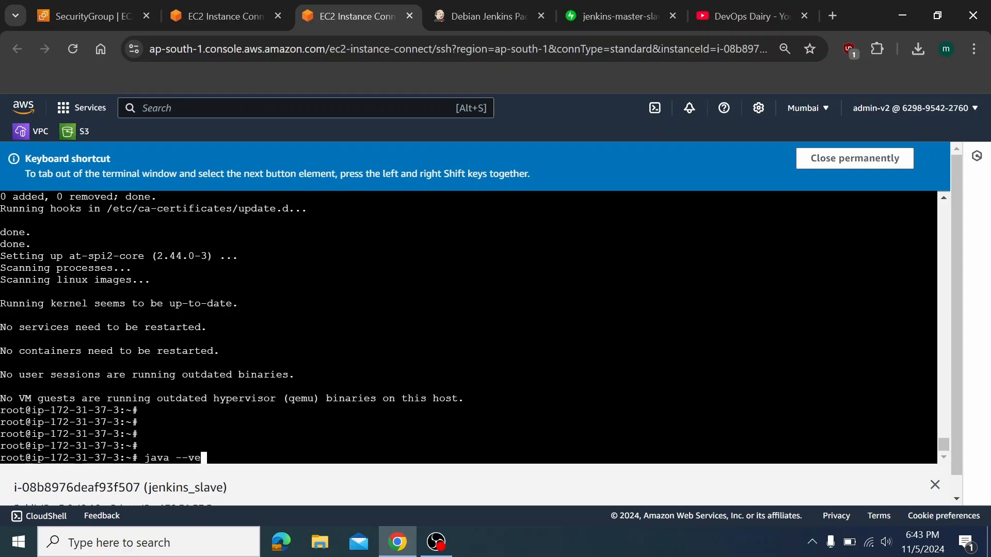
{"action": "key", "text": "BackSpace"}
{"action": "key", "text": "BackSpace"}
{"action": "type", "text": "ion"}
{"action": "key", "text": "Return"}
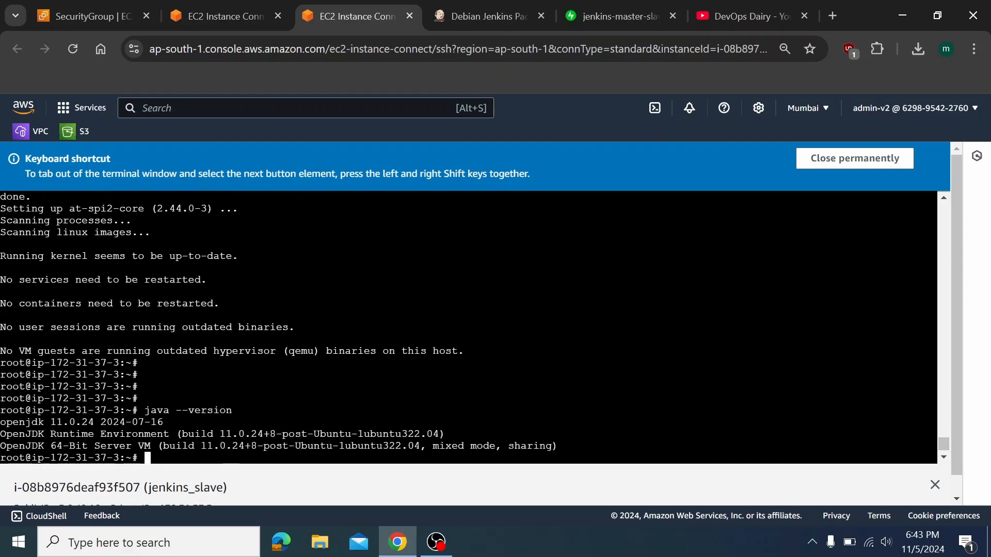
{"action": "left_click", "coordinate": [219, 11]}
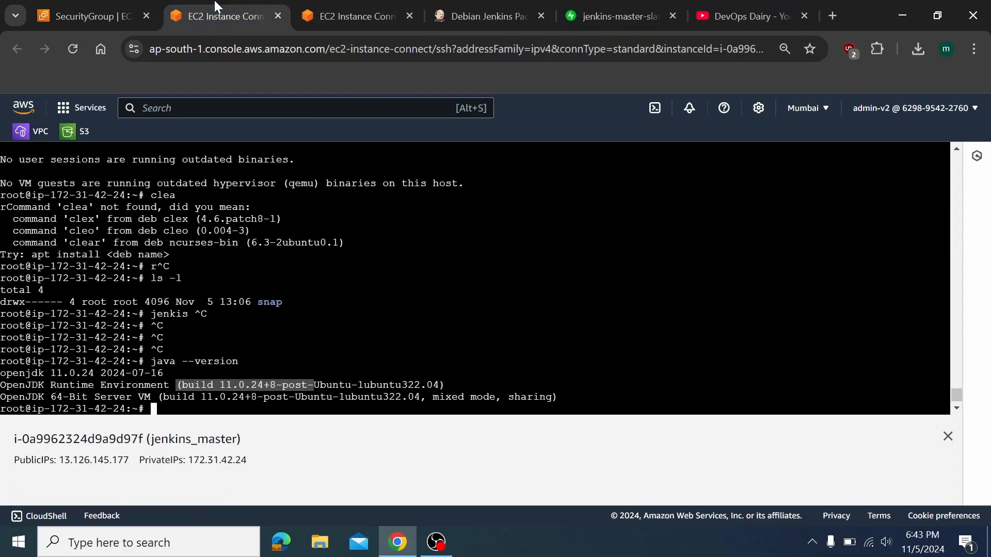
Download the Jenkins apt keyring on jenkins_master with the command from the Debian packages page
{"action": "left_click", "coordinate": [502, 12]}
{"action": "mouse_move", "coordinate": [445, 272]}
{"action": "left_mouse_down"}
{"action": "mouse_move", "coordinate": [332, 273]}
{"action": "mouse_move", "coordinate": [447, 285]}
{"action": "left_mouse_up"}
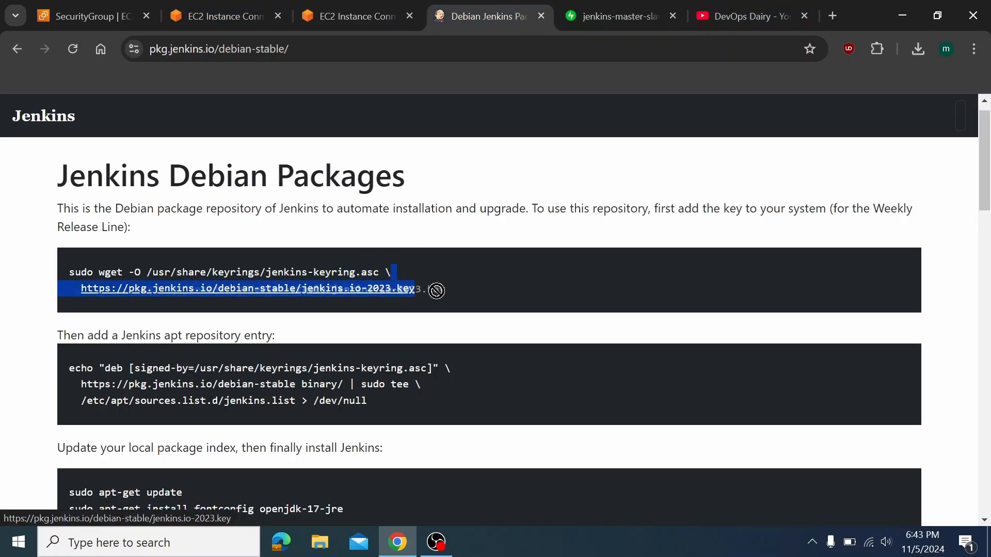
{"action": "left_click", "coordinate": [454, 300]}
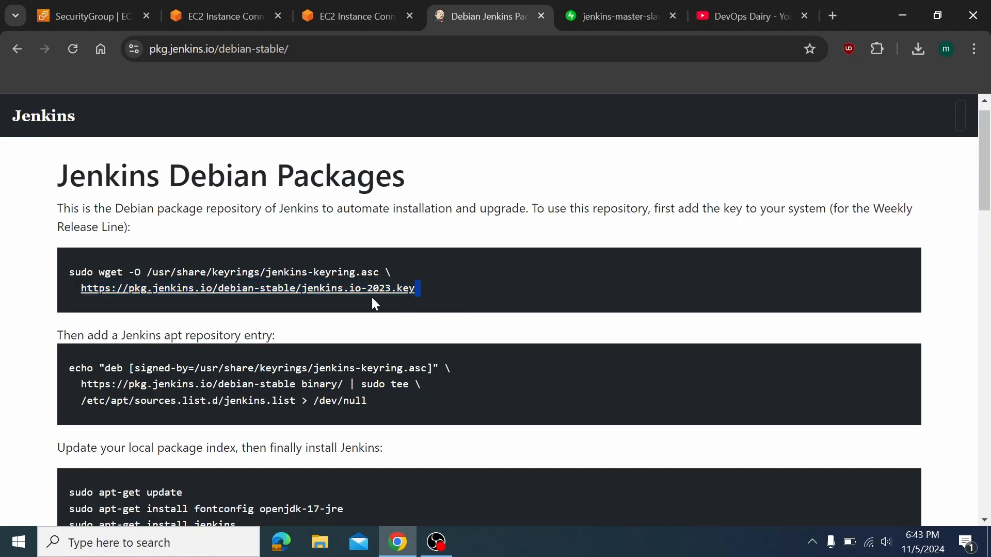
{"action": "left_click_drag", "start_coordinate": [65, 264], "coordinate": [501, 311]}
{"action": "key", "text": "ctrl+c"}
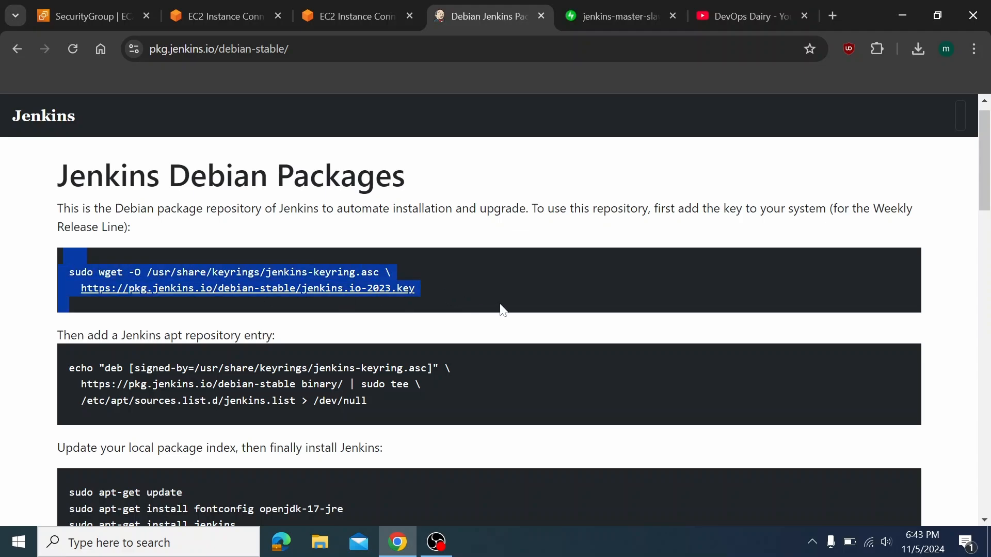
{"action": "left_click", "coordinate": [254, 18]}
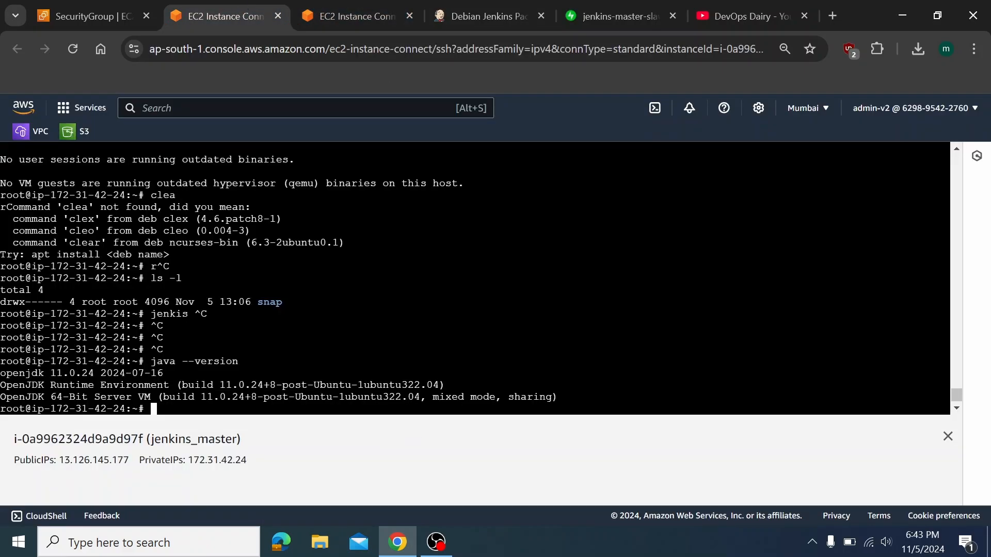
{"action": "right_click", "coordinate": [451, 334]}
{"action": "left_click", "coordinate": [503, 194]}
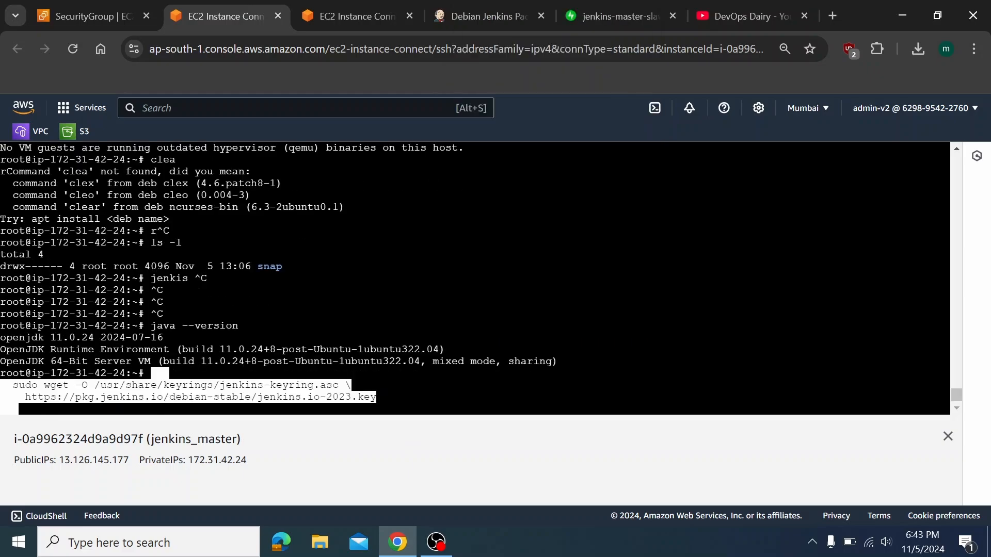
{"action": "key", "text": "Return"}
Add the Jenkins apt repository entry on jenkins_master
{"action": "left_click", "coordinate": [356, 16]}
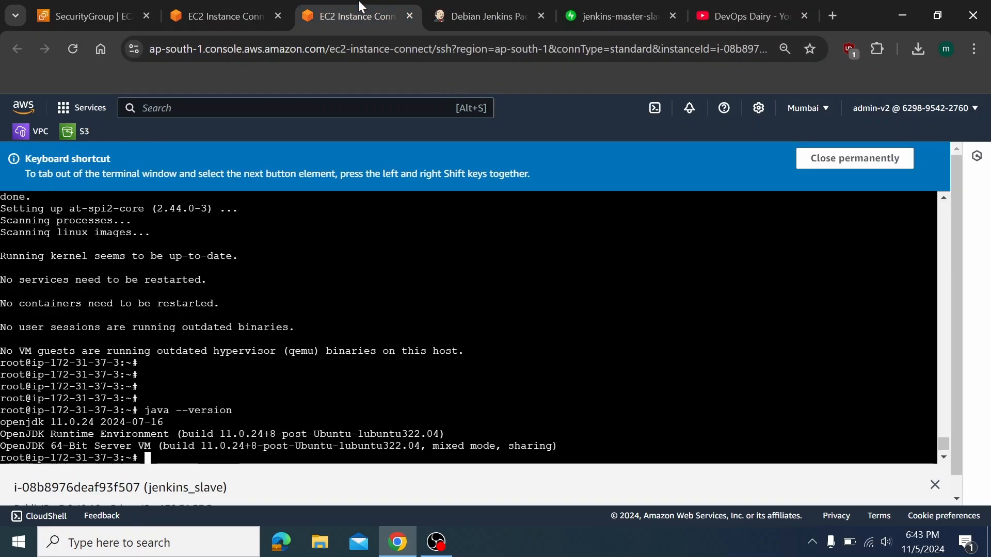
{"action": "left_click", "coordinate": [513, 17]}
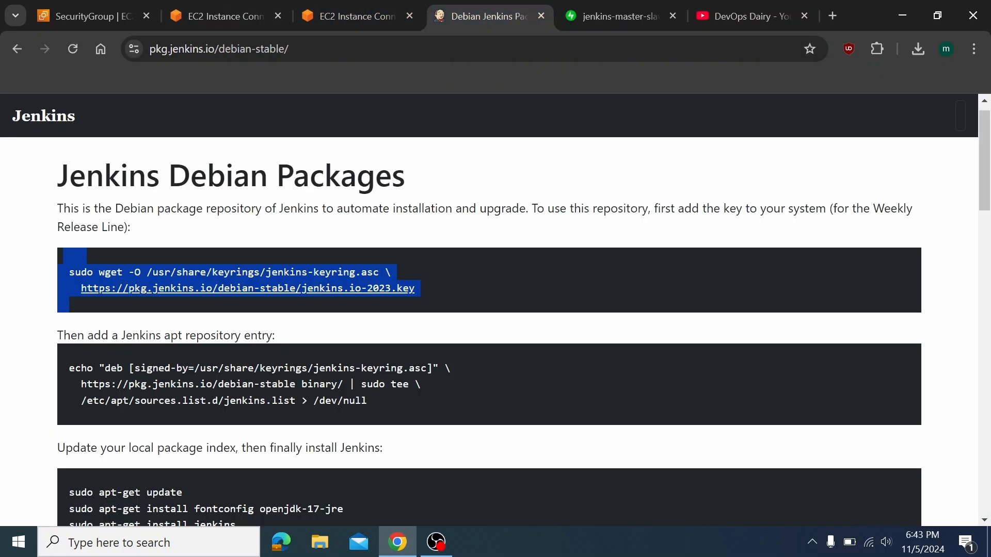
{"action": "left_click_drag", "start_coordinate": [61, 367], "coordinate": [75, 368]}
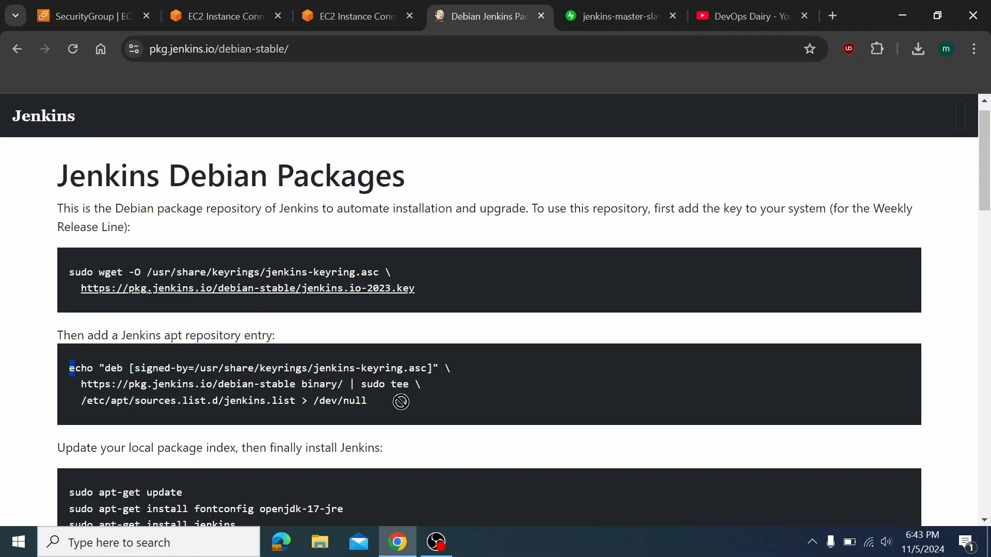
{"action": "left_click_drag", "start_coordinate": [368, 401], "coordinate": [69, 368]}
{"action": "key", "text": "ctrl+c"}
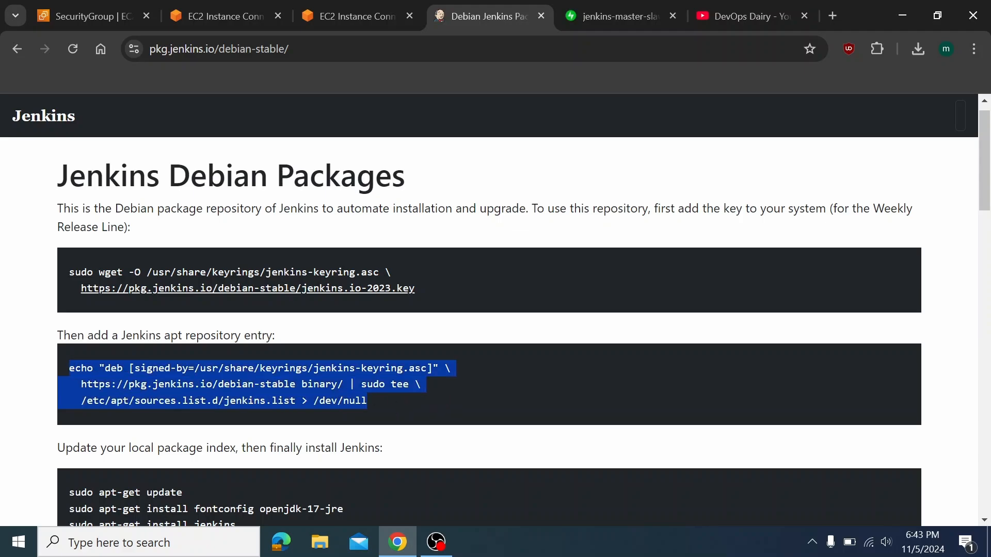
{"action": "left_click", "coordinate": [227, 1]}
{"action": "right_click", "coordinate": [327, 273]}
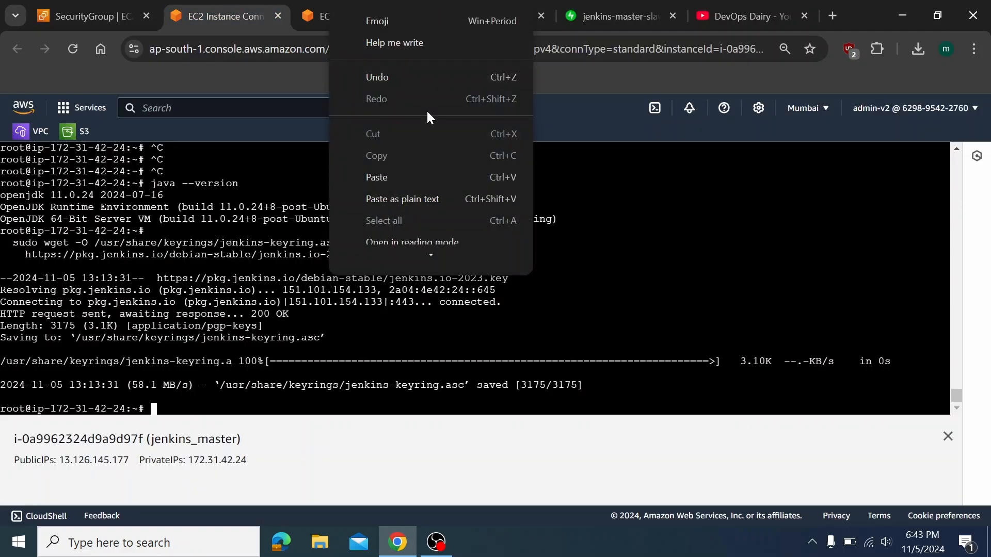
{"action": "left_click", "coordinate": [376, 176]}
{"action": "key", "text": "Return"}
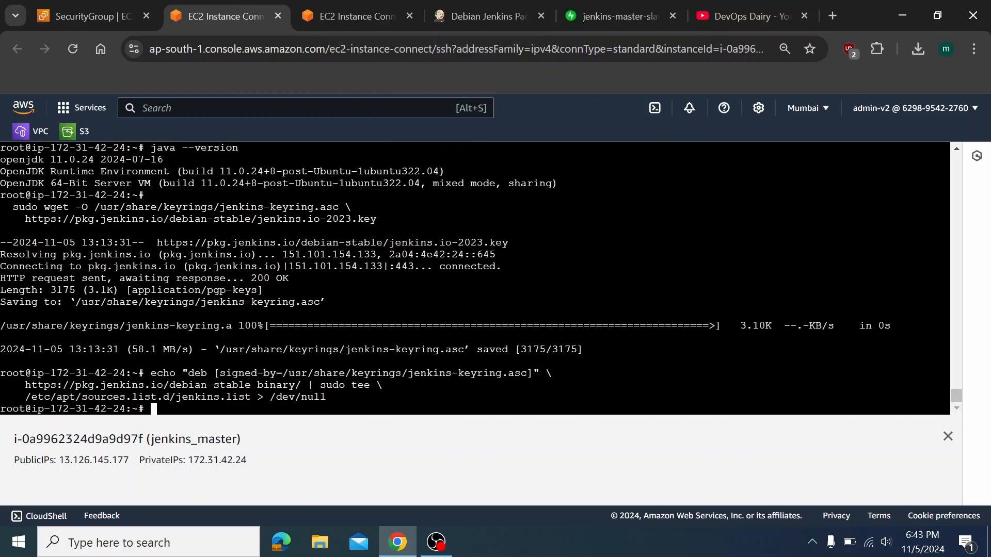
Refresh the package index on jenkins_master with the apt-get update command
{"action": "left_click", "coordinate": [517, 7]}
{"action": "scroll", "coordinate": [412, 272], "scroll_direction": "down", "scroll_amount": 5}
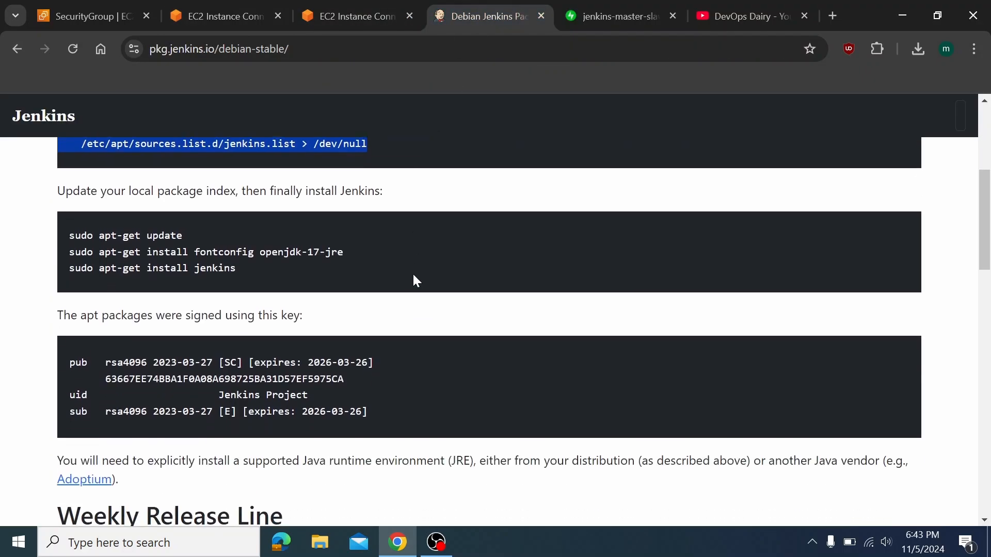
{"action": "left_click_drag", "start_coordinate": [212, 228], "coordinate": [47, 237]}
{"action": "key", "text": "ctrl+c"}
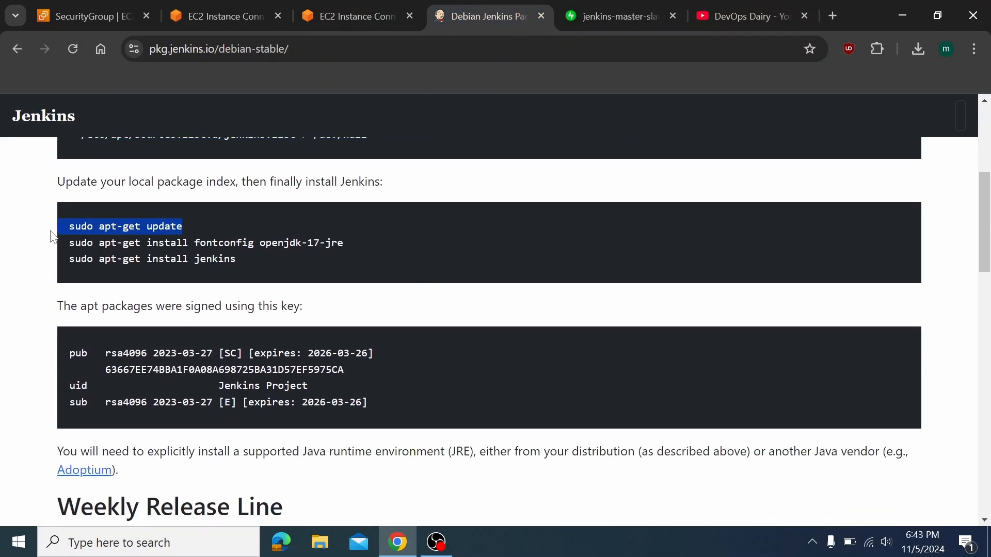
{"action": "left_click", "coordinate": [203, 10]}
{"action": "right_click", "coordinate": [320, 229]}
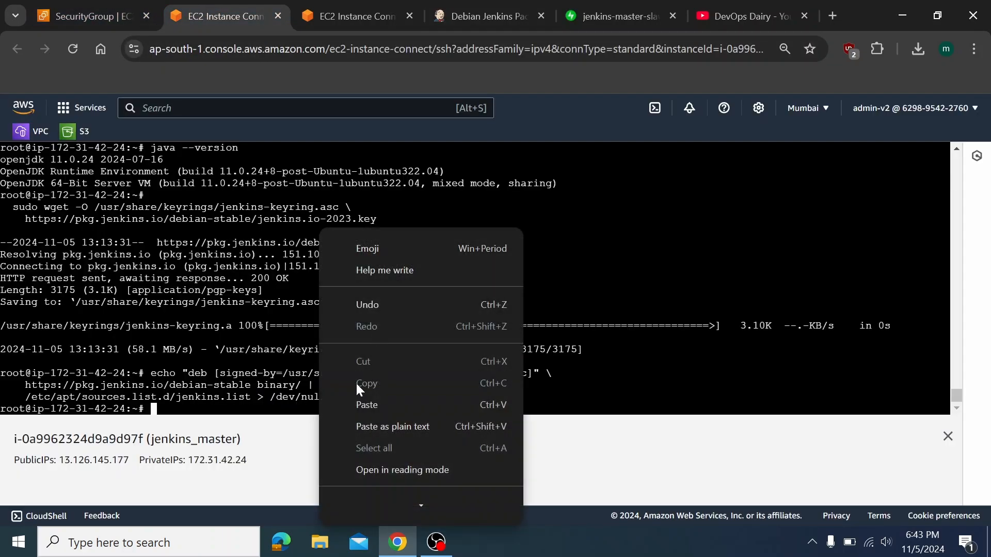
{"action": "left_click", "coordinate": [367, 404]}
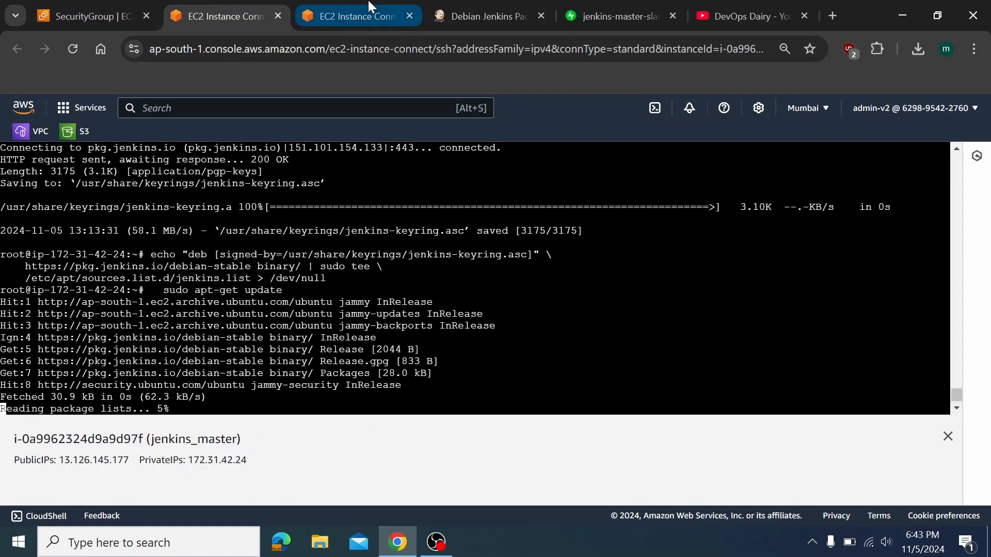
Install fontconfig and openjdk-17-jre on jenkins_master, answering y to confirm
{"action": "left_click", "coordinate": [370, 7]}
{"action": "left_click", "coordinate": [498, 11]}
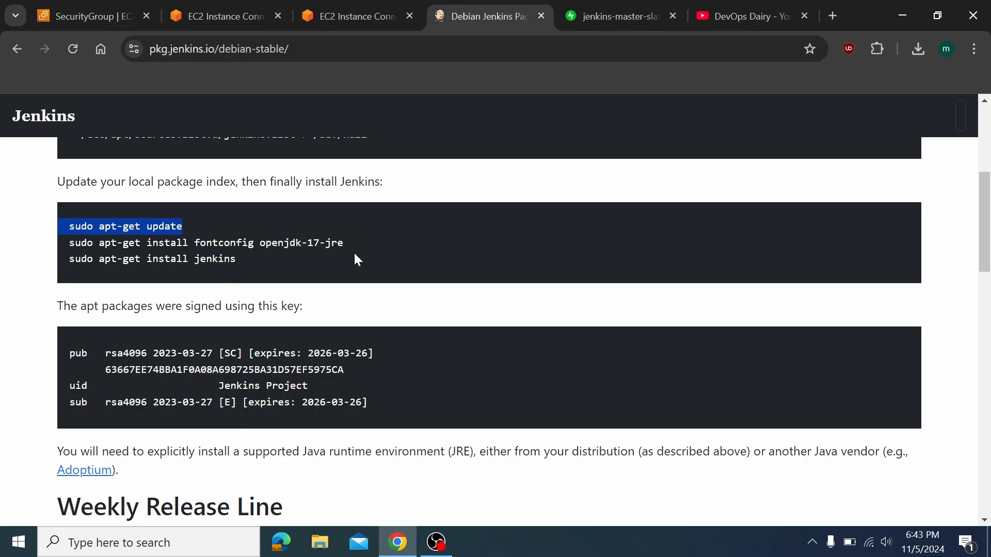
{"action": "left_click_drag", "start_coordinate": [354, 243], "coordinate": [70, 243]}
{"action": "key", "text": "ctrl+c"}
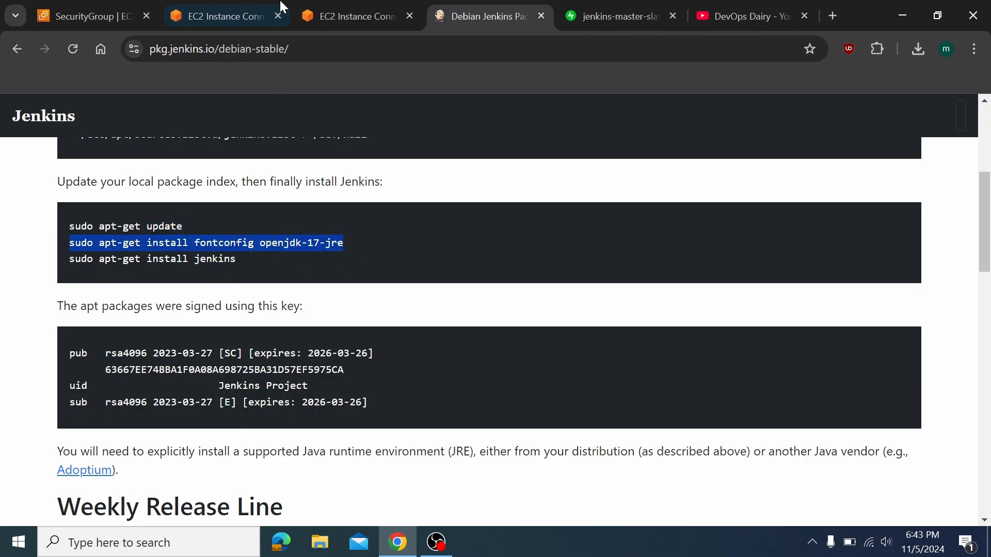
{"action": "left_click", "coordinate": [222, 11]}
{"action": "right_click", "coordinate": [296, 333]}
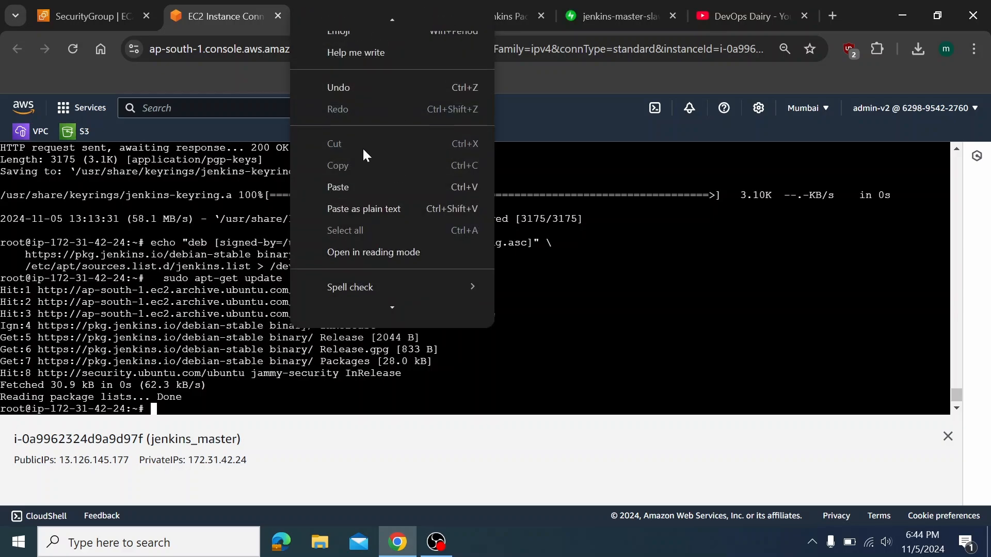
{"action": "left_click", "coordinate": [350, 185]}
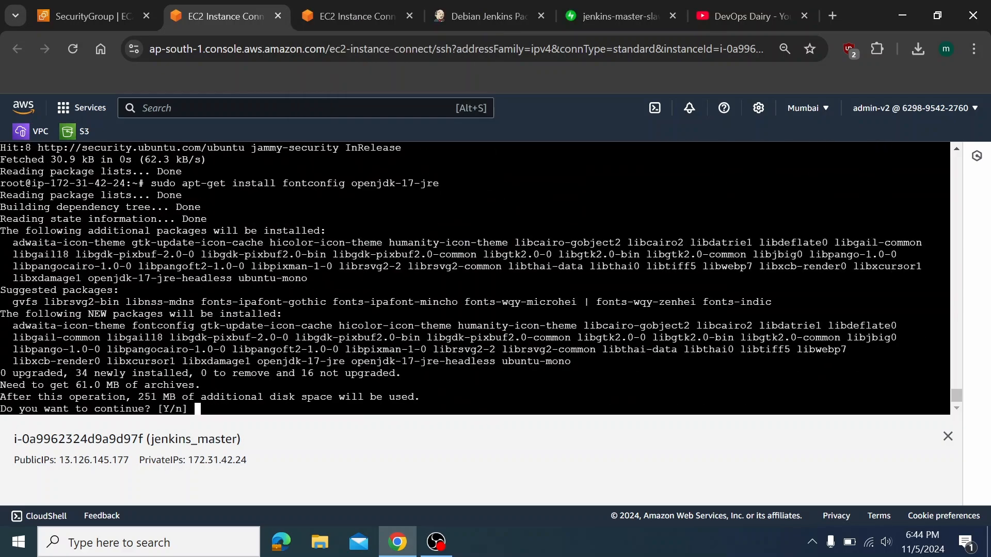
{"action": "type", "text": "y"}
{"action": "key", "text": "Return"}
{"action": "left_click", "coordinate": [381, 6]}
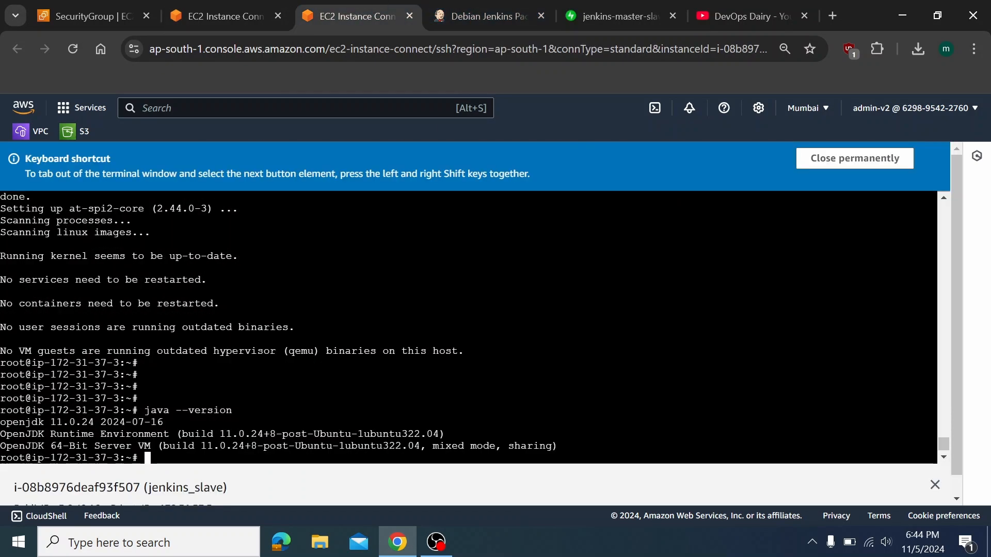
{"action": "left_click", "coordinate": [221, 9]}
Run 'sudo apt-get install jenkins' on jenkins_master, confirming with Y, then copy the openjdk-17-jre command
{"action": "left_click", "coordinate": [473, 7]}
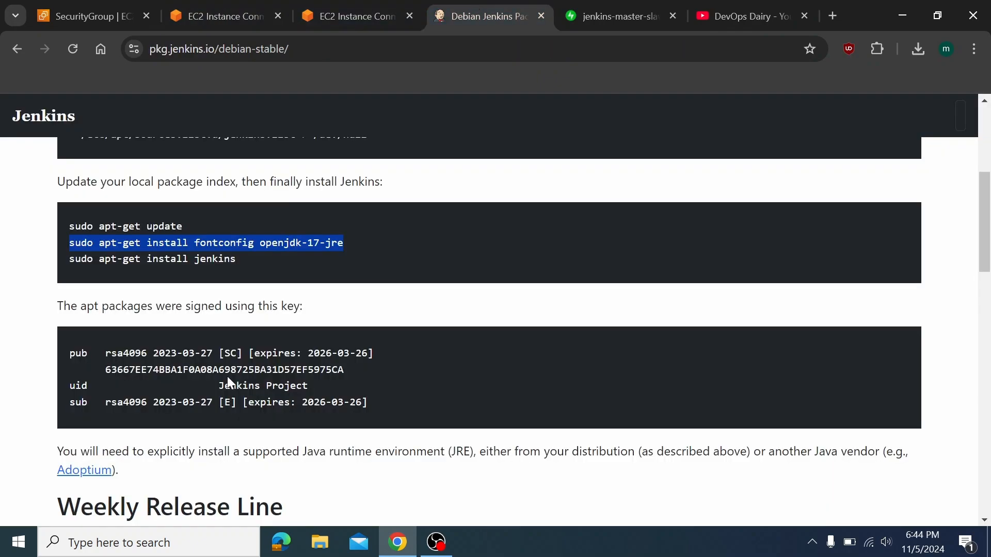
{"action": "left_click_drag", "start_coordinate": [246, 269], "coordinate": [67, 260]}
{"action": "key", "text": "ctrl+c"}
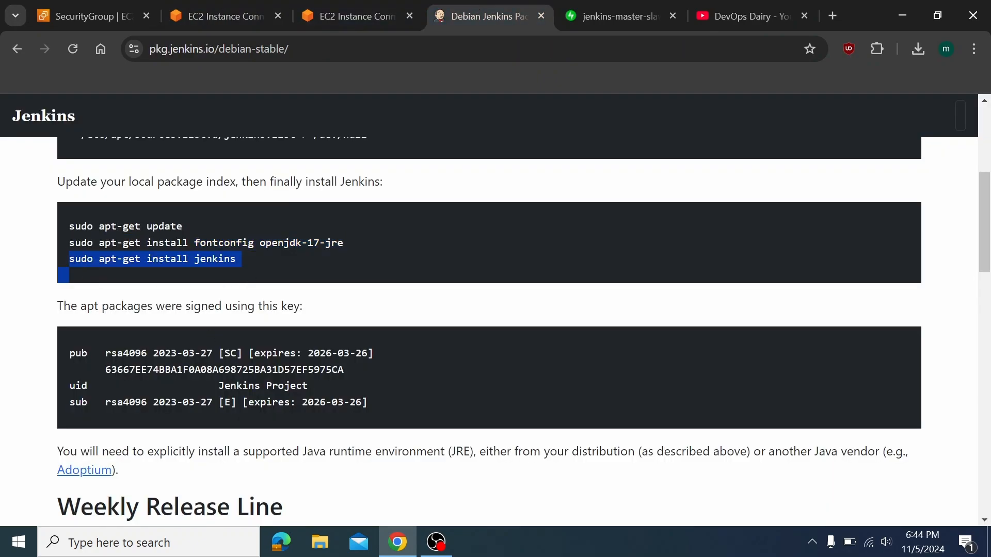
{"action": "left_click", "coordinate": [222, 9]}
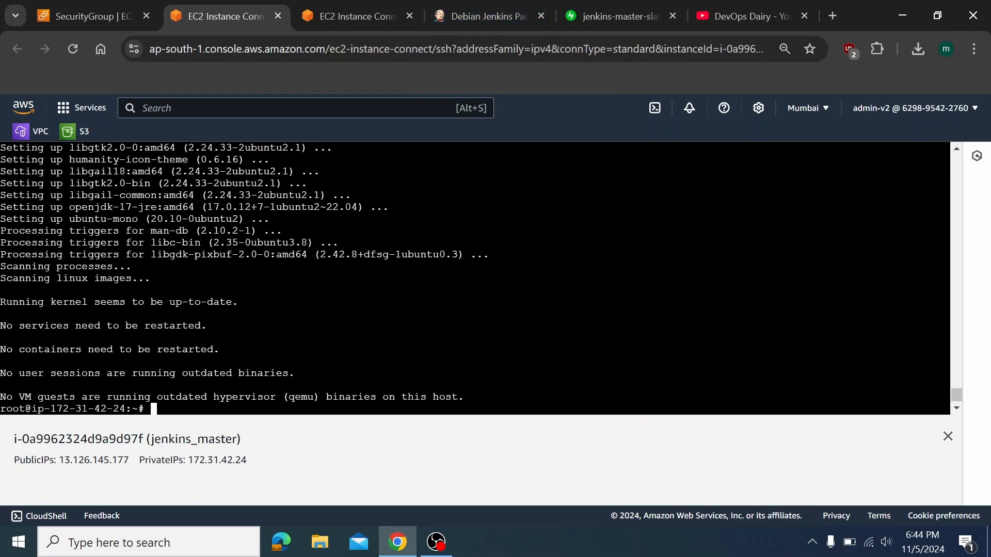
{"action": "right_click", "coordinate": [439, 323]}
{"action": "left_click", "coordinate": [475, 187]}
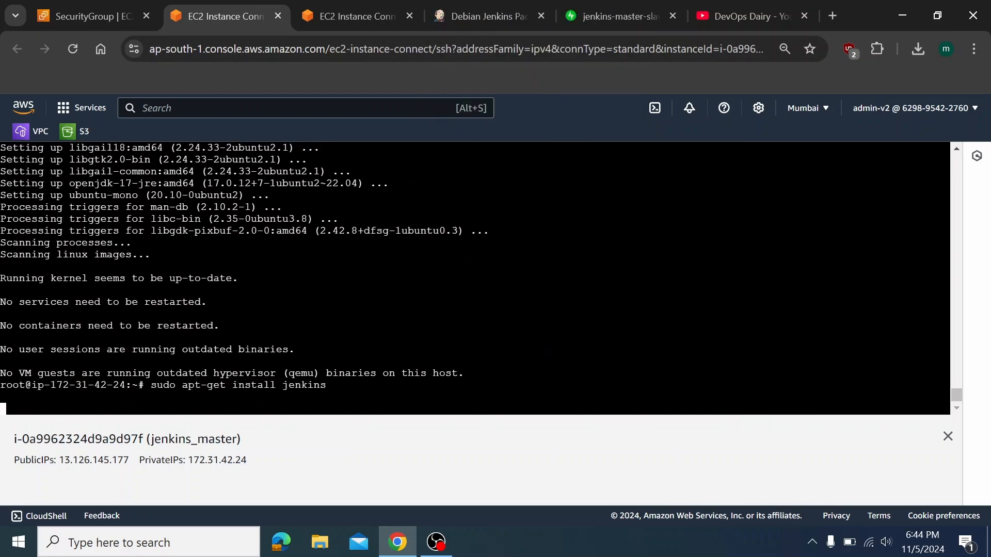
{"action": "key", "text": "Return"}
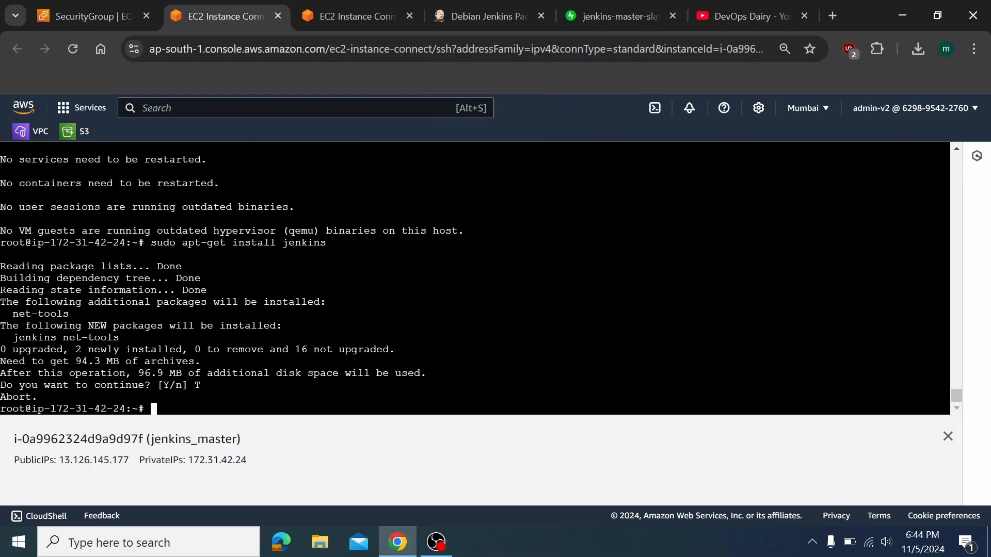
{"action": "key", "text": "Up"}
{"action": "key", "text": "Return"}
{"action": "type", "text": "Y"}
{"action": "key", "text": "Return"}
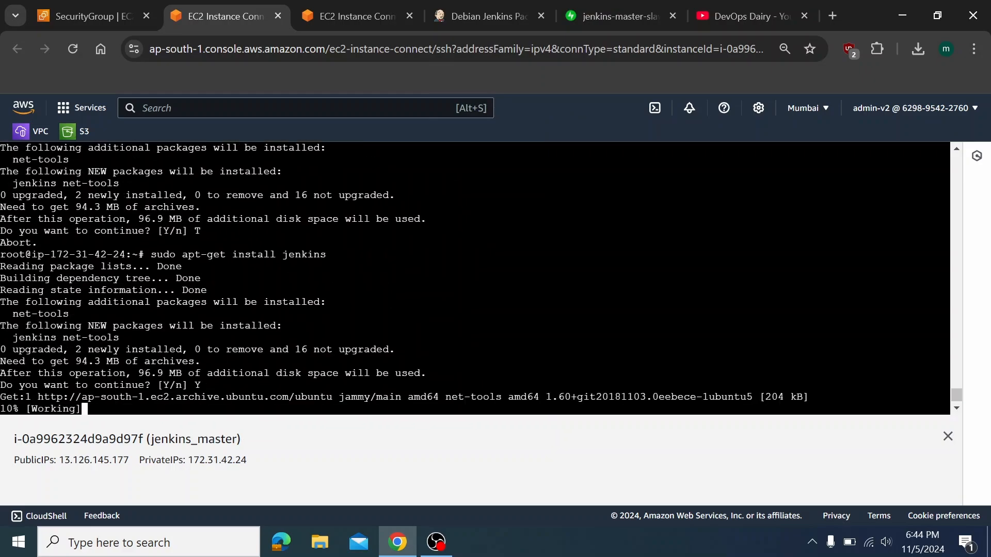
{"action": "left_click", "coordinate": [493, 17]}
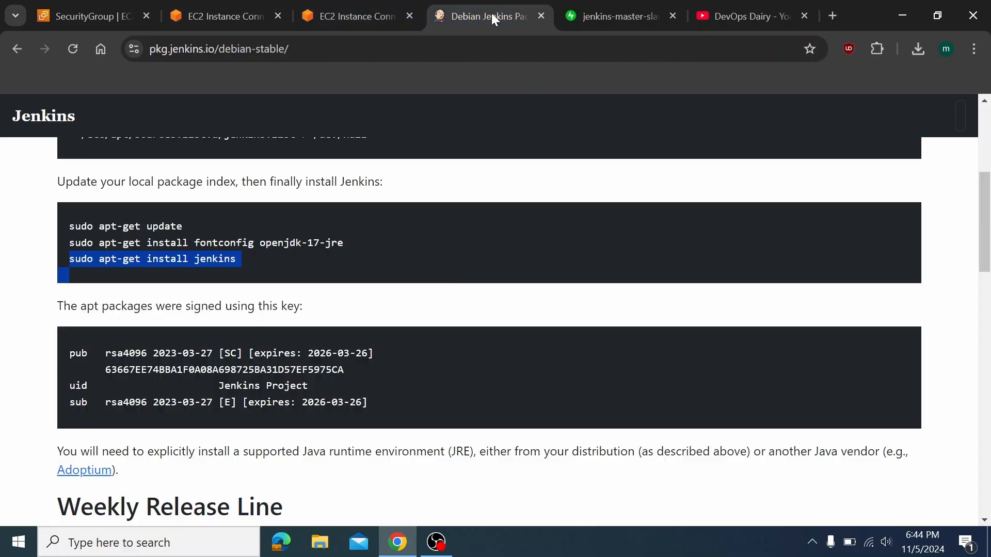
{"action": "left_click_drag", "start_coordinate": [345, 244], "coordinate": [74, 244]}
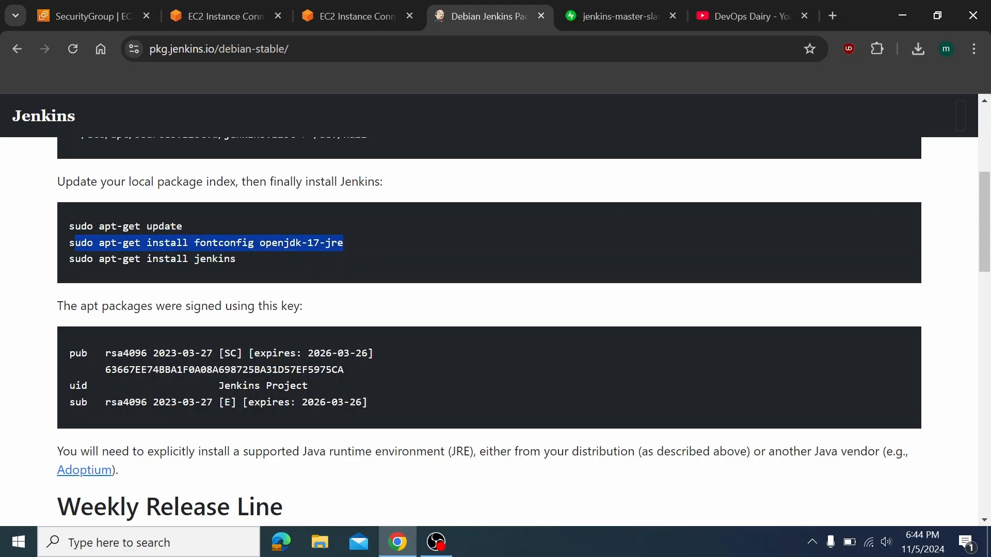
Install fontconfig and openjdk-17-jre on jenkins_slave, confirming with Y
{"action": "left_click", "coordinate": [351, 14]}
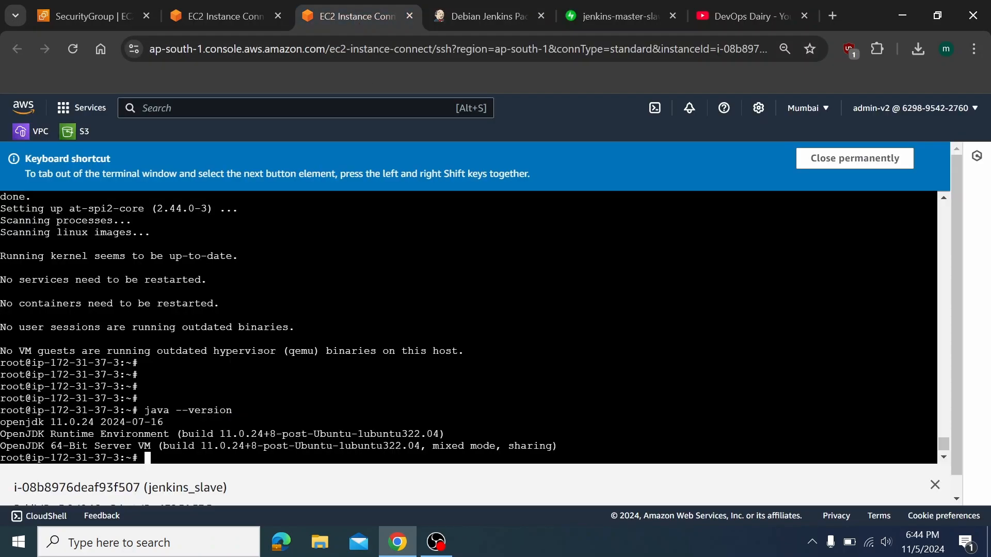
{"action": "right_click", "coordinate": [353, 298]}
{"action": "left_click", "coordinate": [420, 186]}
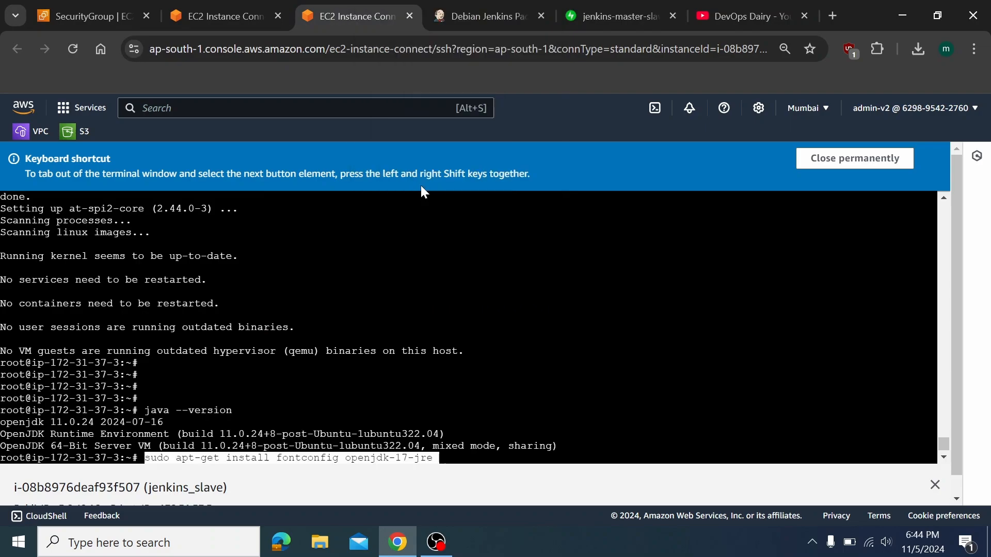
{"action": "key", "text": "Return"}
{"action": "type", "text": "Y"}
{"action": "key", "text": "Return"}
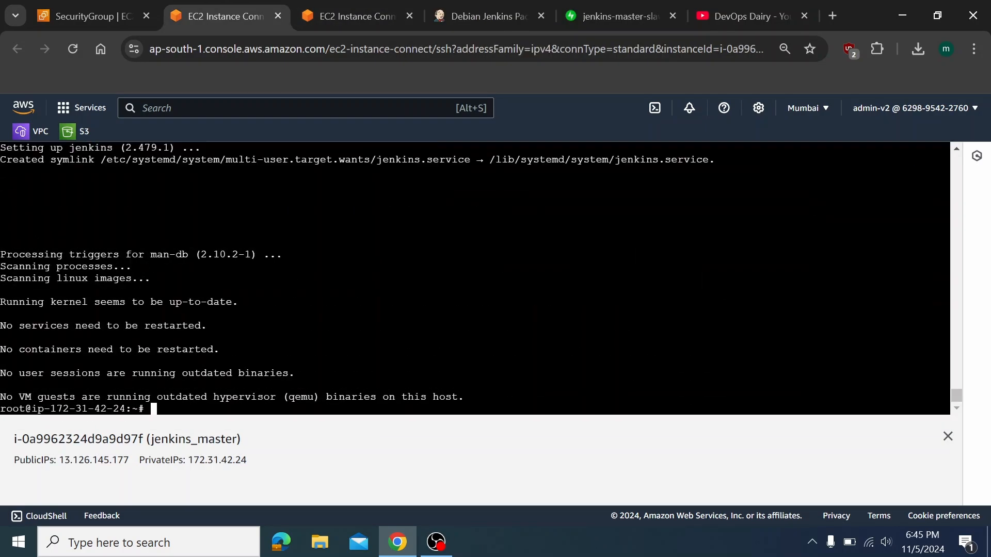
Check java --version on jenkins_master shows Java 17.0.12, then clear the terminal
{"action": "type", "text": "java --version"}
{"action": "key", "text": "Return"}
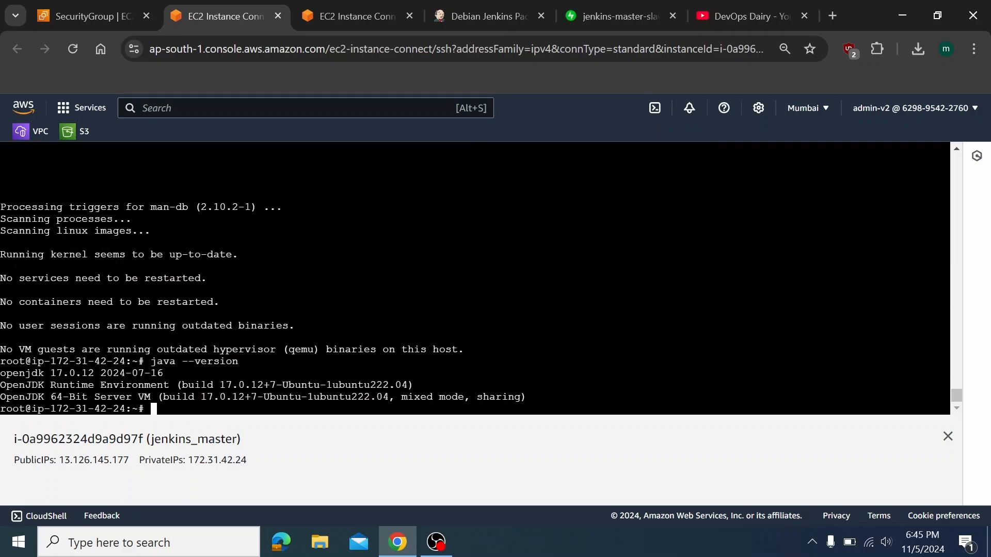
{"action": "left_click_drag", "start_coordinate": [37, 362], "coordinate": [263, 397]}
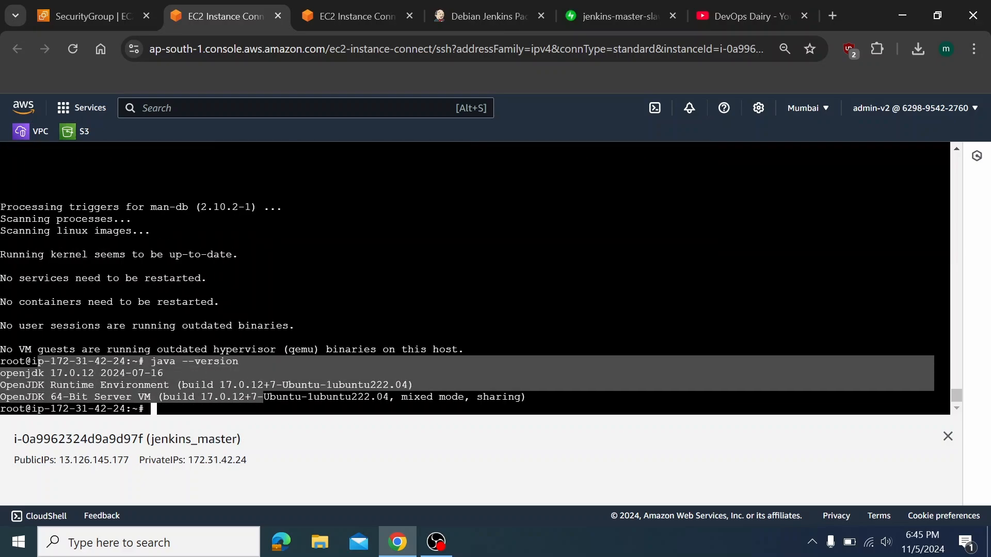
{"action": "key", "text": "Return"}
{"action": "key", "text": "Return"}
{"action": "key", "text": "Return"}
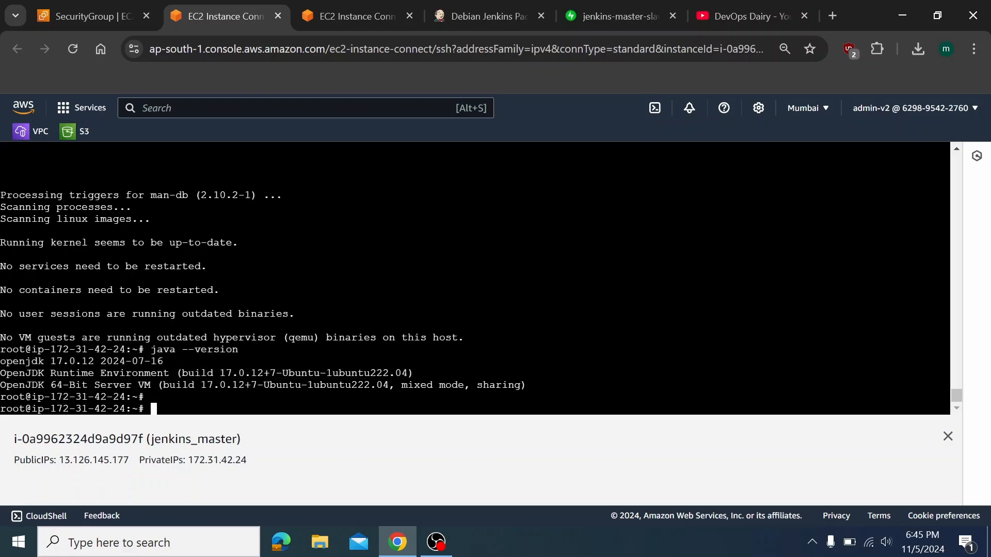
{"action": "type", "text": "clear"}
{"action": "key", "text": "Return"}
{"action": "type", "text": "ls- l"}
{"action": "key", "text": "Return"}
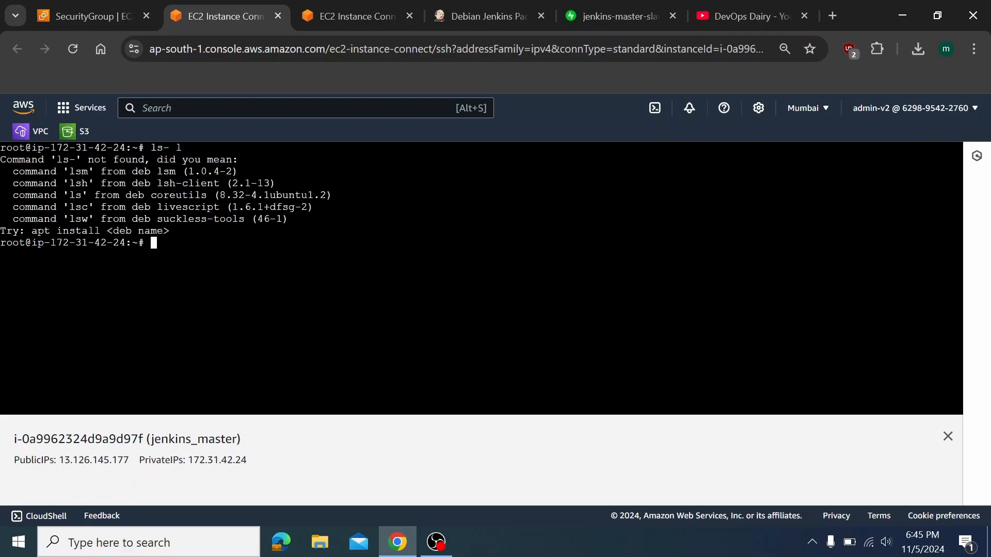
List the home folder with ls -l and clear the terminal
{"action": "type", "text": "ls -l"}
{"action": "key", "text": "Return"}
{"action": "type", "text": "clear"}
{"action": "key", "text": "Return"}
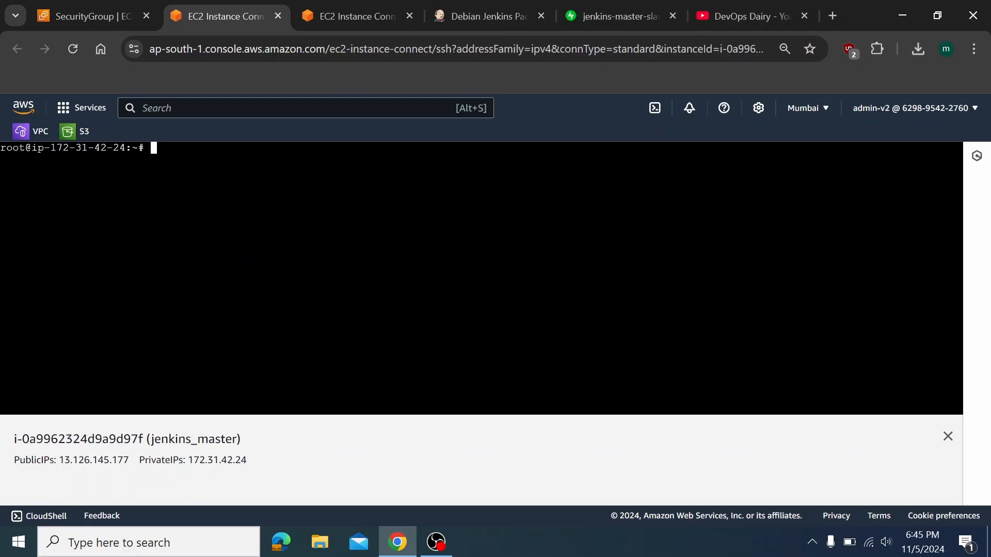
Confirm systemctl status jenkins reports active (running), then copy the public IP 13.126.145.177
{"action": "type", "text": "systemctl status "}
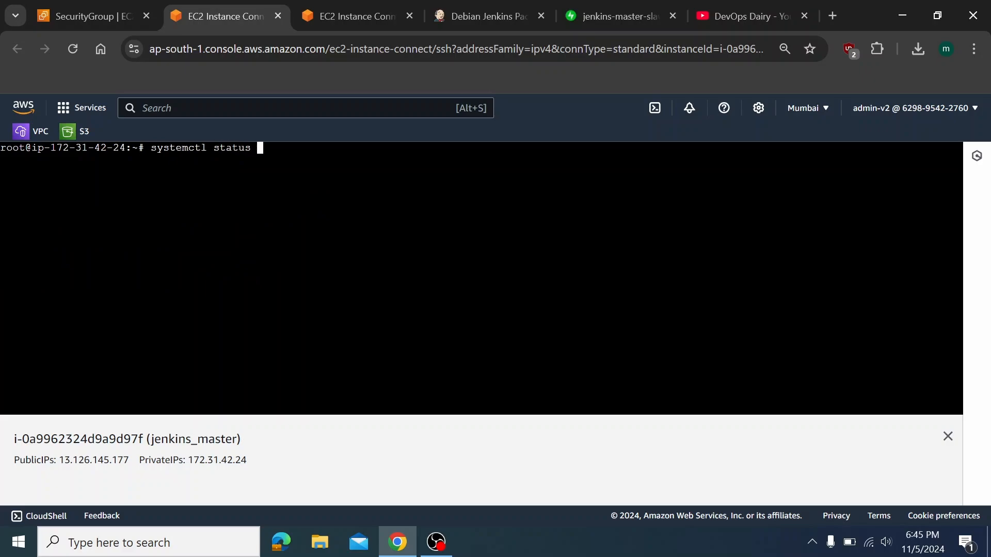
{"action": "type", "text": "jenkins"}
{"action": "key", "text": "Return"}
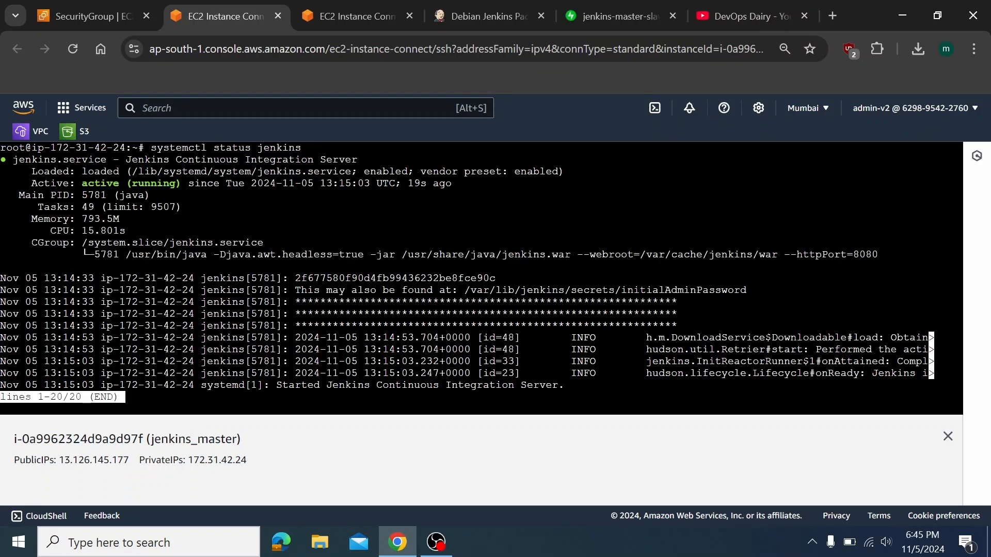
{"action": "key", "text": "Right"}
{"action": "key", "text": "Left"}
{"action": "key", "text": "q"}
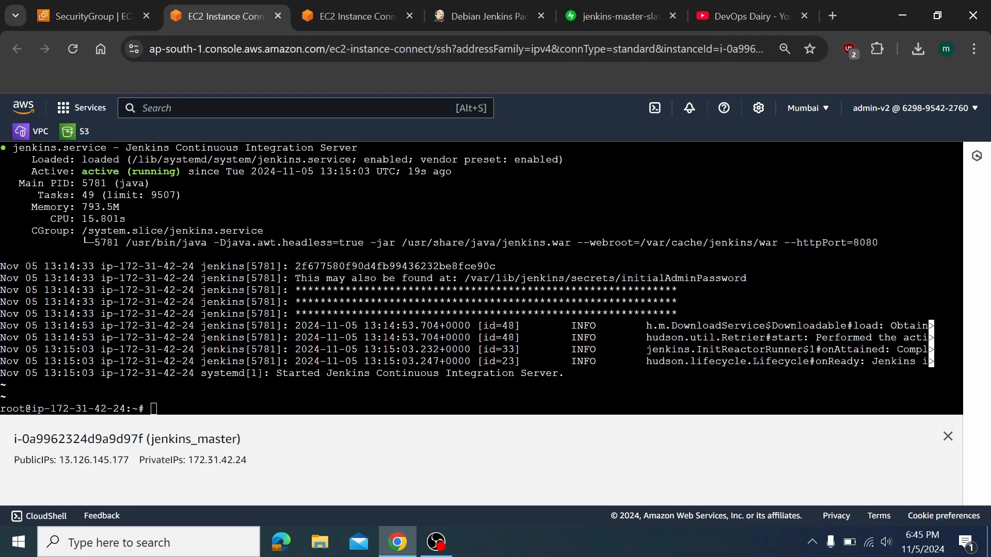
{"action": "mouse_move", "coordinate": [64, 460]}
{"action": "left_mouse_down"}
{"action": "mouse_move", "coordinate": [133, 461]}
{"action": "mouse_move", "coordinate": [59, 460]}
{"action": "left_mouse_up"}
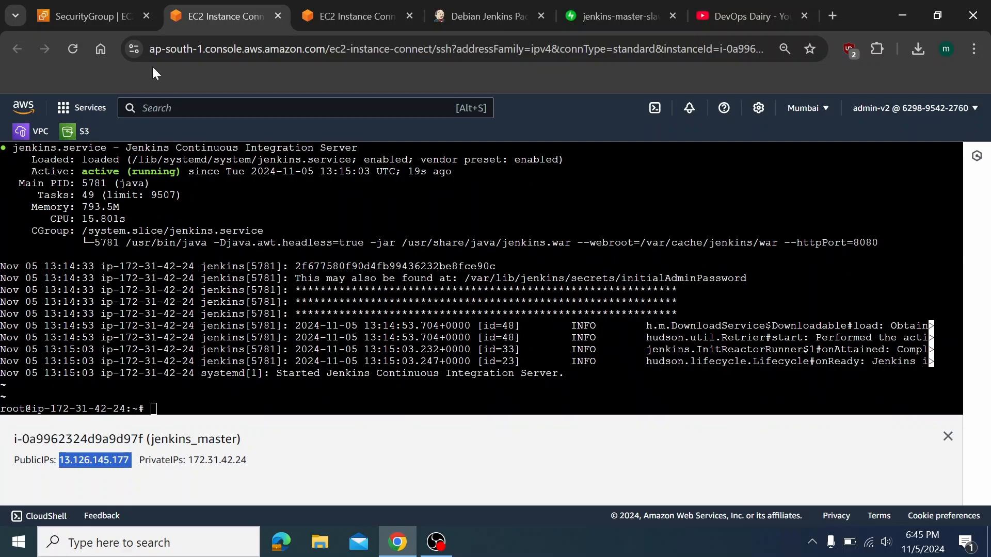
{"action": "left_click", "coordinate": [95, 16]}
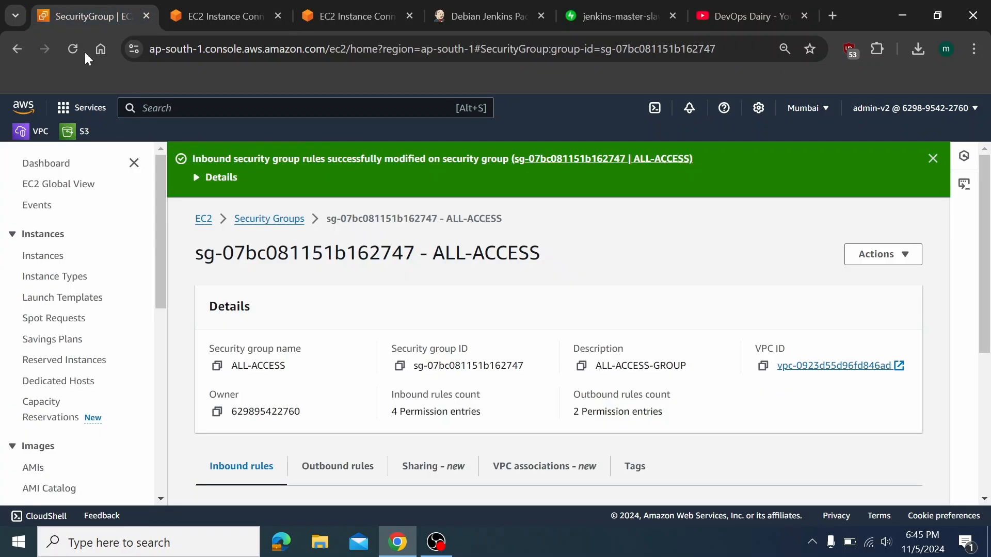
Copy jenkins_master's public IPv4 and load 13.126.145.177:8080 in a new browser tab
{"action": "left_click", "coordinate": [45, 260]}
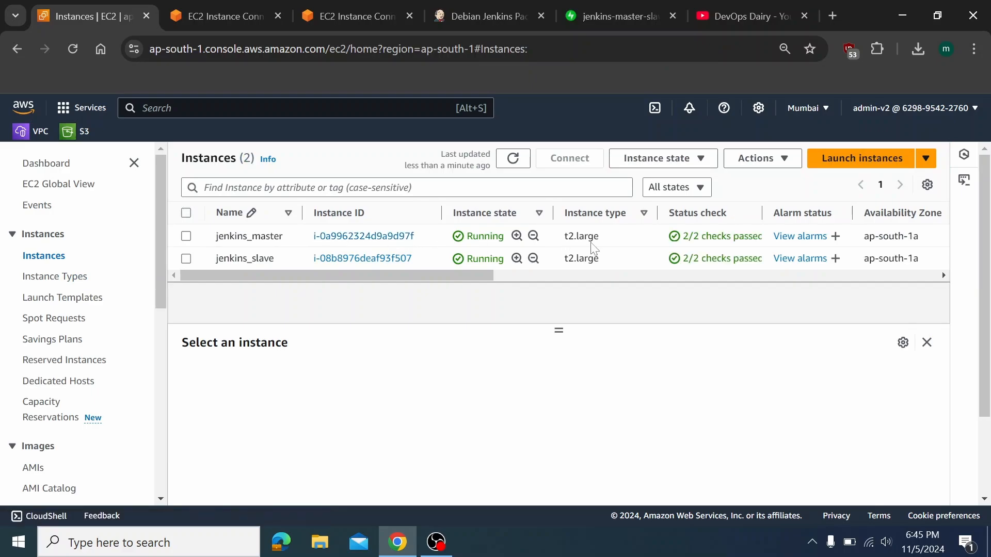
{"action": "left_click", "coordinate": [593, 239]}
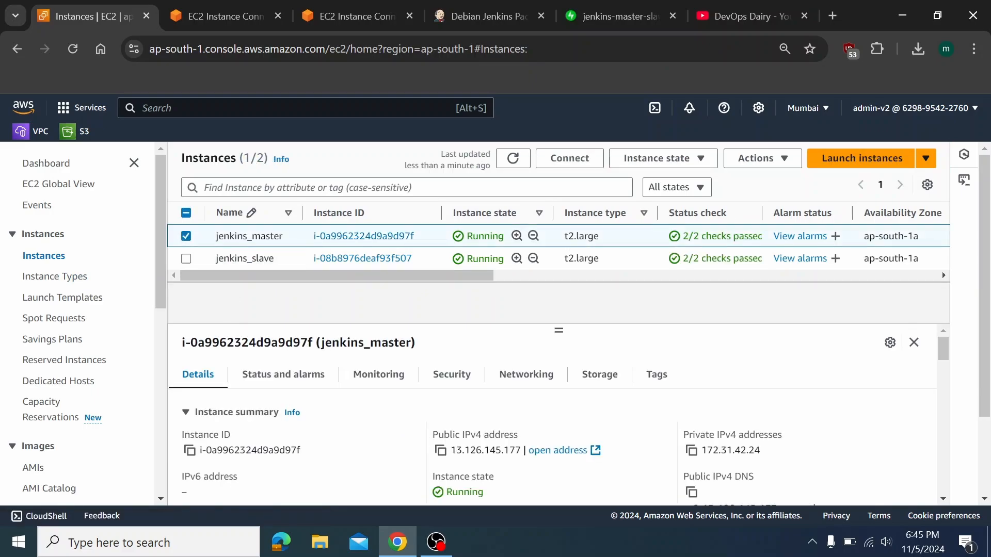
{"action": "left_click", "coordinate": [440, 450]}
{"action": "left_click", "coordinate": [832, 16]}
{"action": "key", "text": "ctrl+v"}
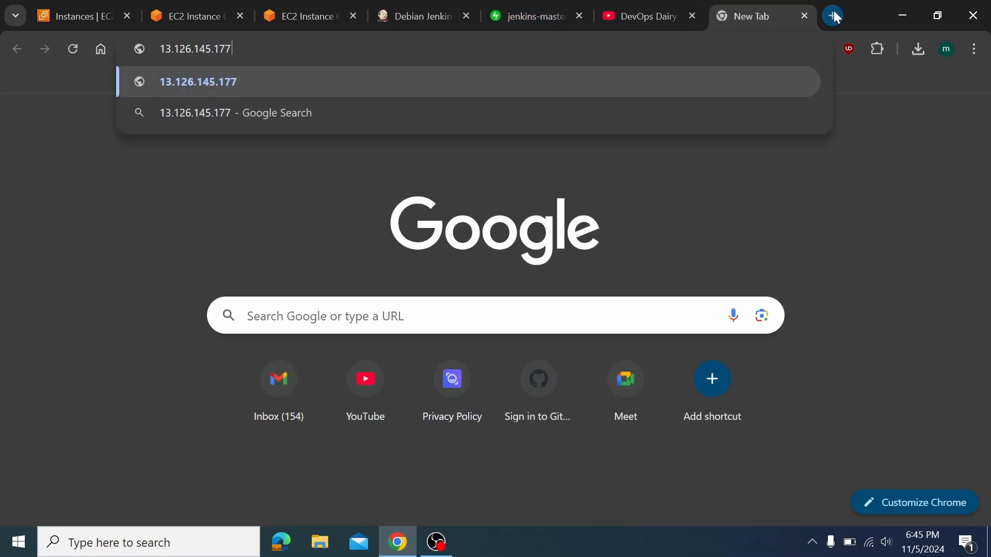
{"action": "type", "text": ":8080"}
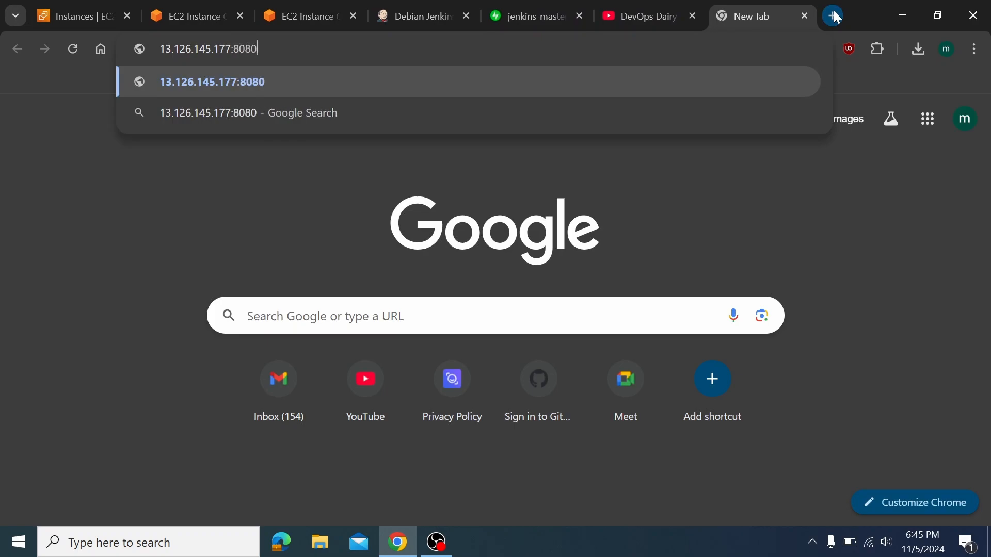
{"action": "key", "text": "Return"}
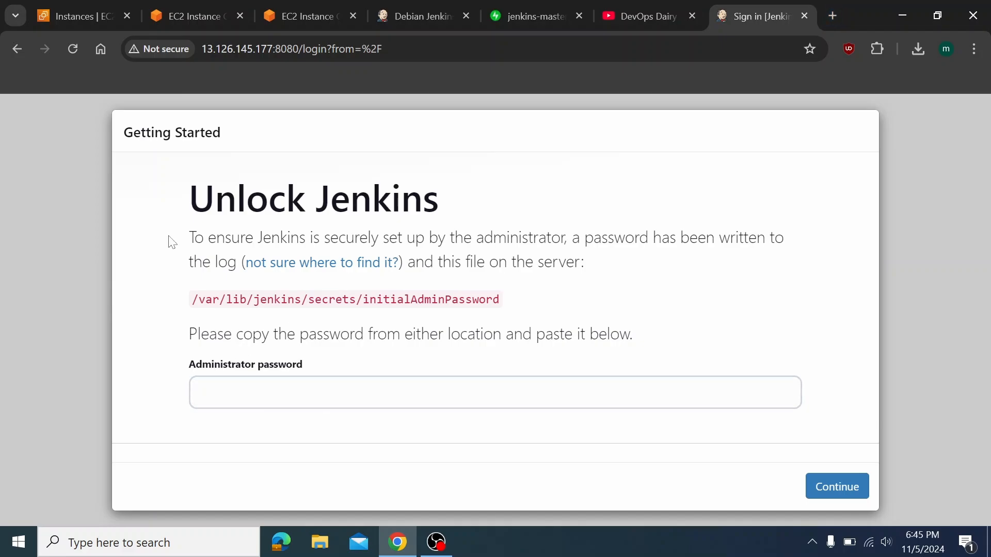
Print the initial admin password on jenkins_master with cat /var/lib/jenkins/secrets/initialAdminPassword
{"action": "triple_click", "coordinate": [345, 300]}
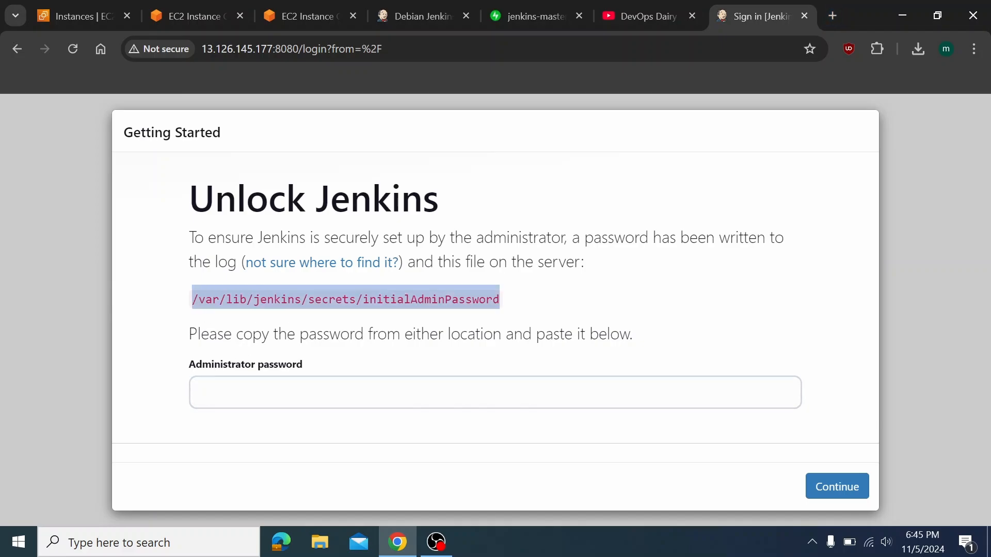
{"action": "left_click", "coordinate": [101, 6]}
{"action": "left_click", "coordinate": [191, 7]}
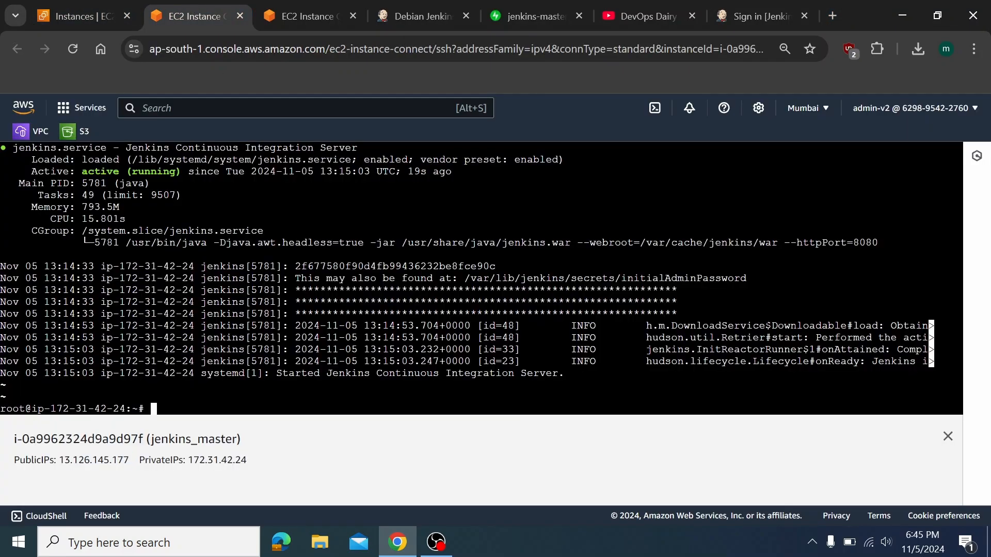
{"action": "right_click", "coordinate": [342, 333]}
{"action": "left_click", "coordinate": [406, 210]}
{"action": "key", "text": "Home"}
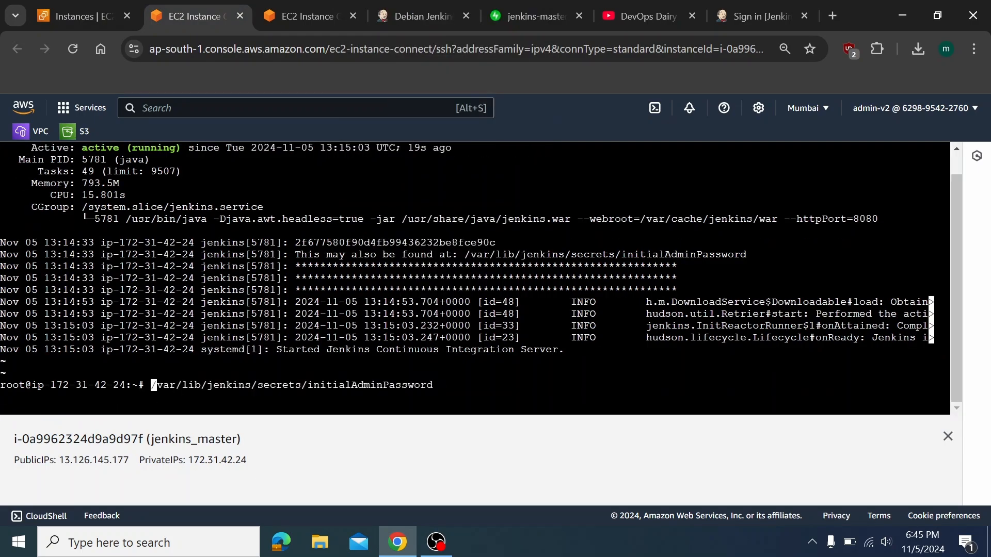
{"action": "type", "text": "cat"}
{"action": "key", "text": "Return"}
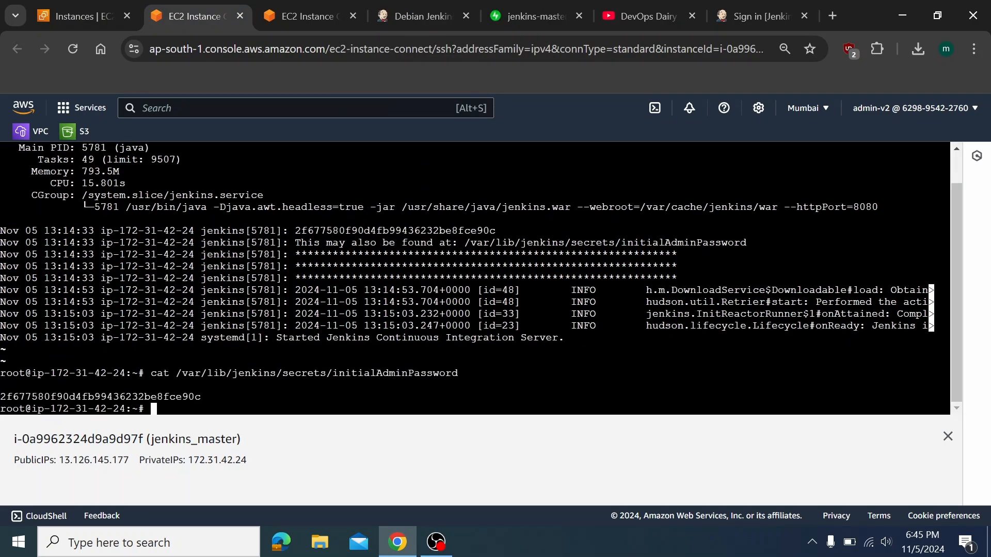
Copy the printed admin password from the terminal
{"action": "double_click", "coordinate": [164, 396]}
{"action": "right_click", "coordinate": [164, 397]}
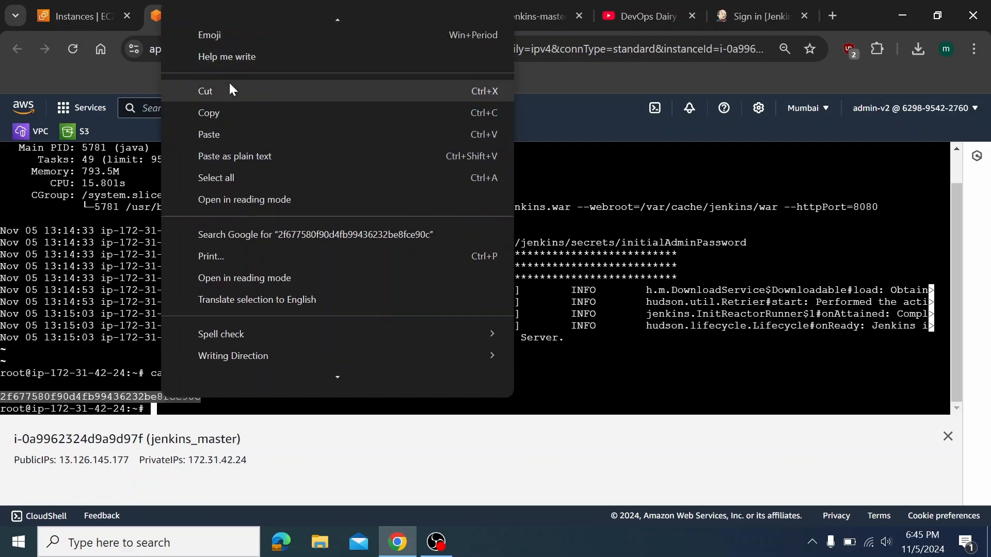
{"action": "left_click", "coordinate": [228, 114]}
{"action": "left_click", "coordinate": [754, 16]}
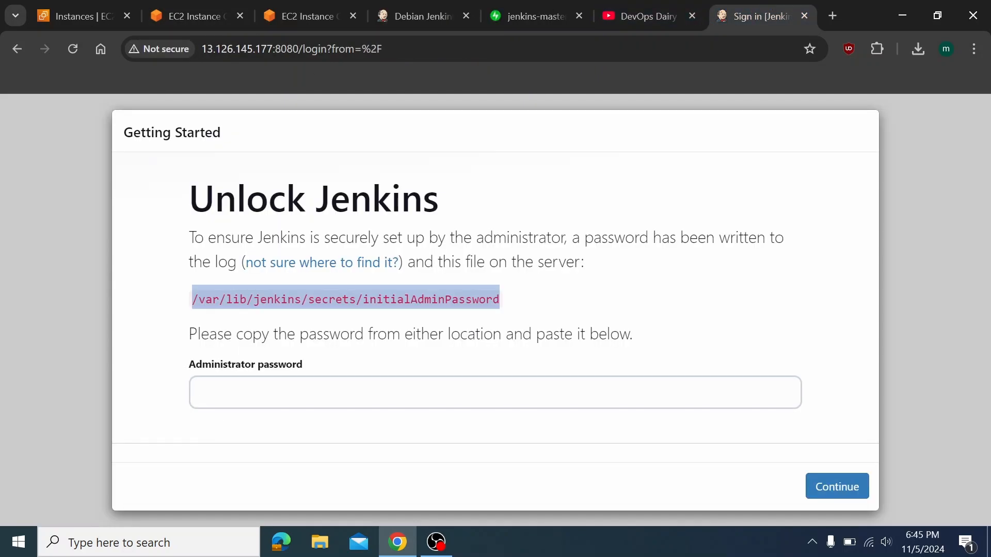
Unlock Jenkins with the copied administrator password and choose Install suggested plugins
{"action": "left_click", "coordinate": [496, 393]}
{"action": "key", "text": "ctrl+v"}
{"action": "left_click", "coordinate": [834, 488]}
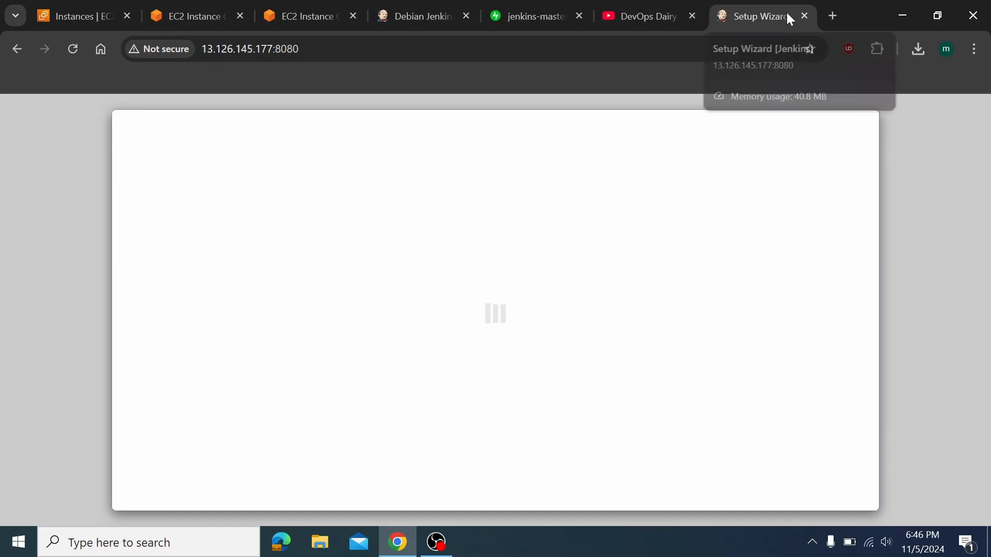
{"action": "left_click_drag", "start_coordinate": [788, 14], "coordinate": [223, 6]}
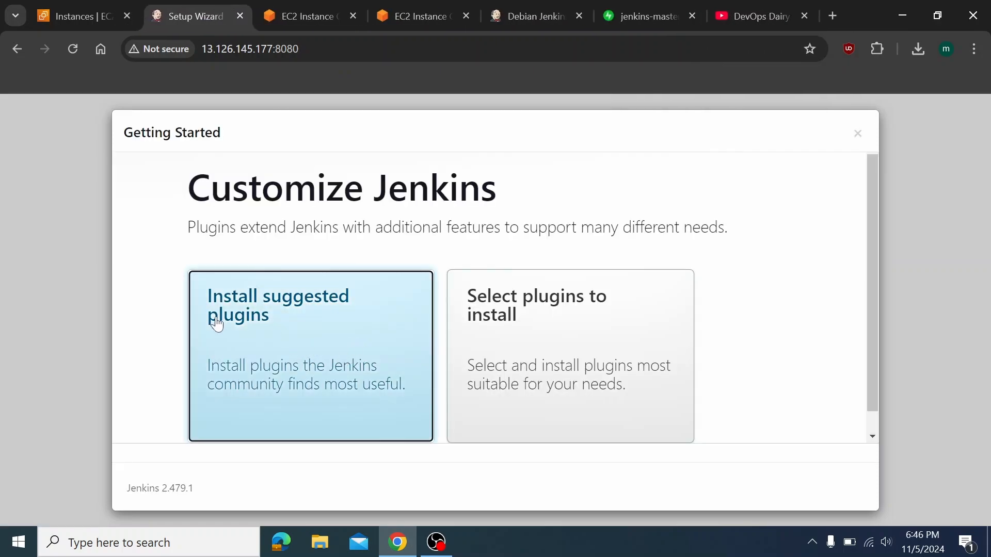
{"action": "left_click", "coordinate": [252, 341]}
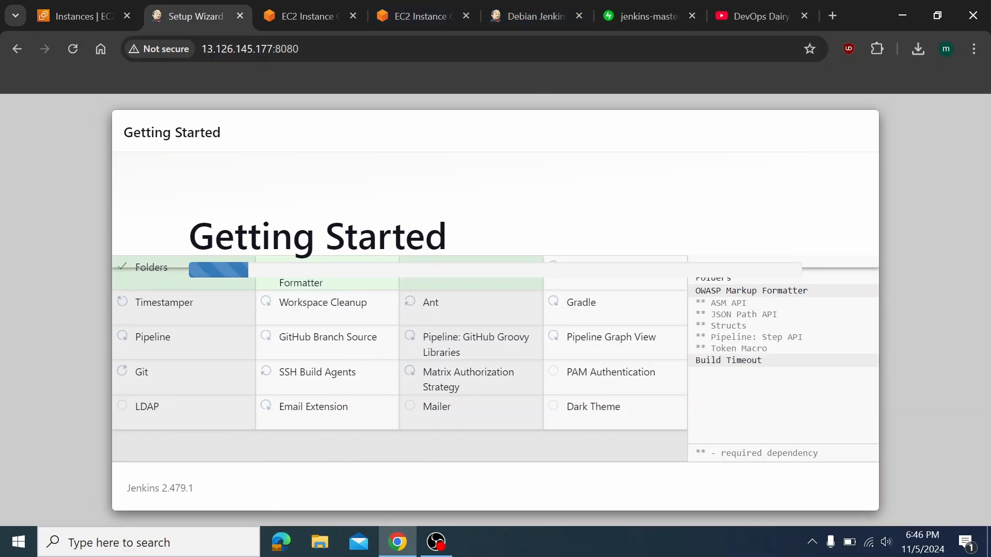
{"action": "left_click", "coordinate": [310, 14]}
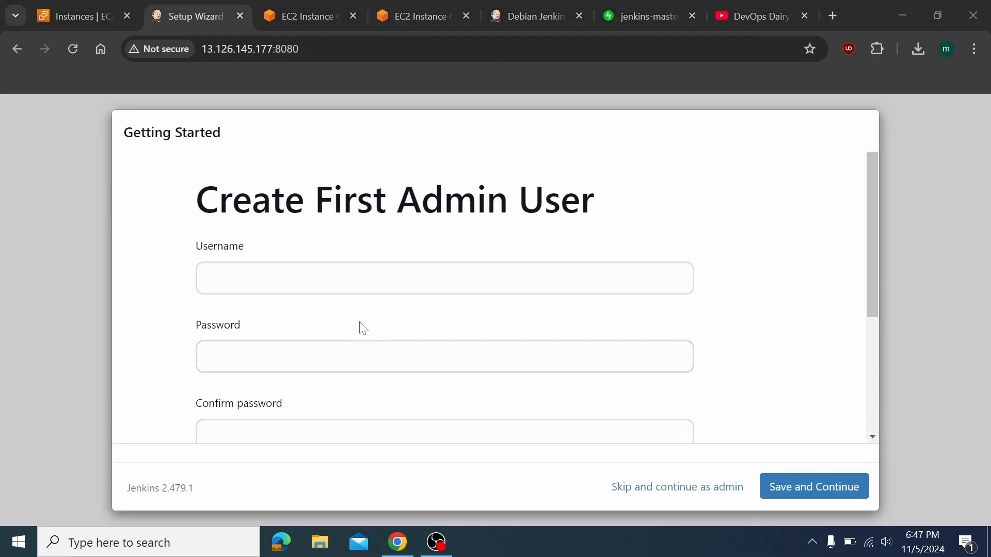
Fill the first admin user form with username admin, the account password twice, and e-mail
{"action": "left_click", "coordinate": [289, 279]}
{"action": "type", "text": "an"}
{"action": "key", "text": "BackSpace"}
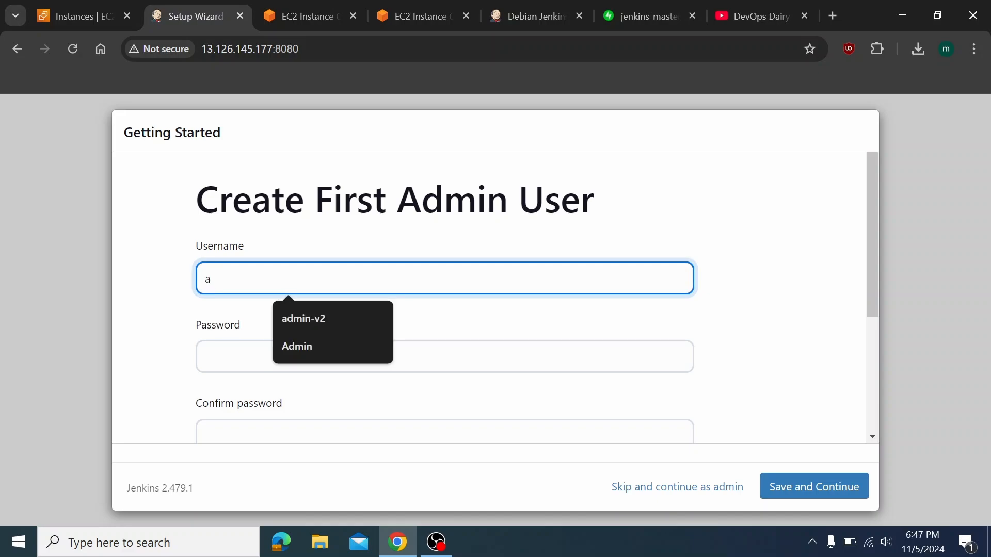
{"action": "type", "text": "dmin"}
{"action": "key", "text": "Tab"}
{"action": "type", "text": "admin"}
{"action": "key", "text": "Tab"}
{"action": "type", "text": "adm"}
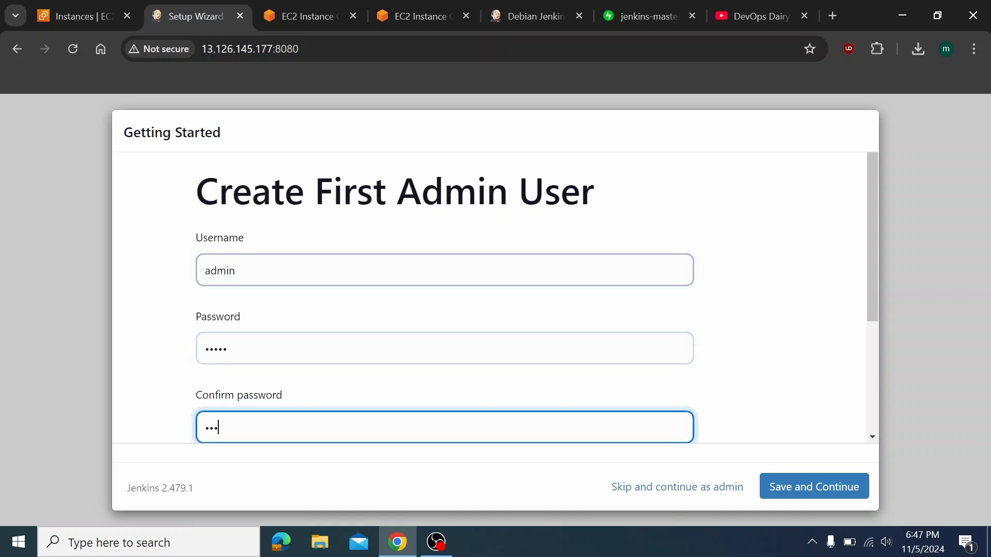
{"action": "type", "text": "in"}
{"action": "key", "text": "Tab"}
{"action": "type", "text": "adm"}
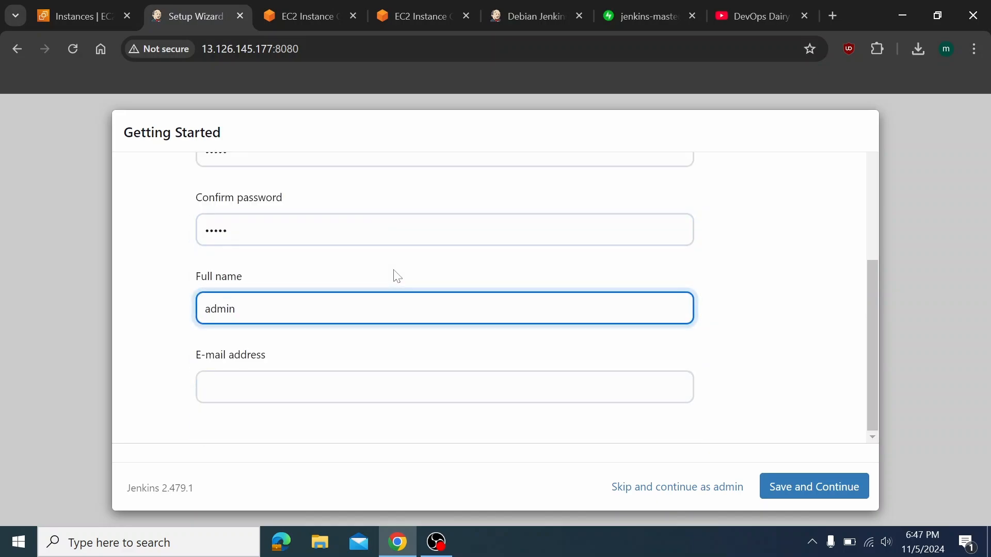
{"action": "key", "text": "Tab"}
{"action": "type", "text": "ad"}
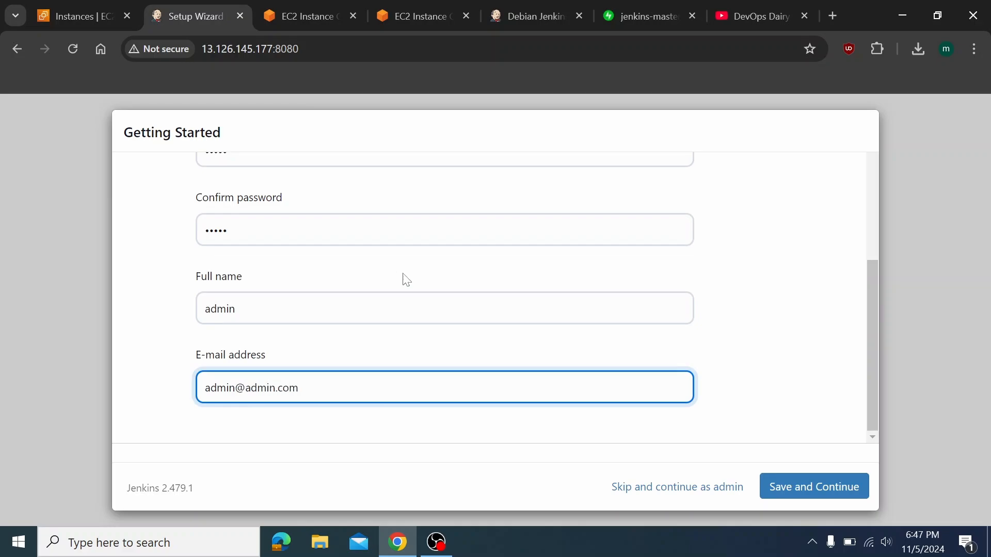
Save the admin user, accept the Jenkins URL, and start using Jenkins
{"action": "left_click", "coordinate": [847, 489]}
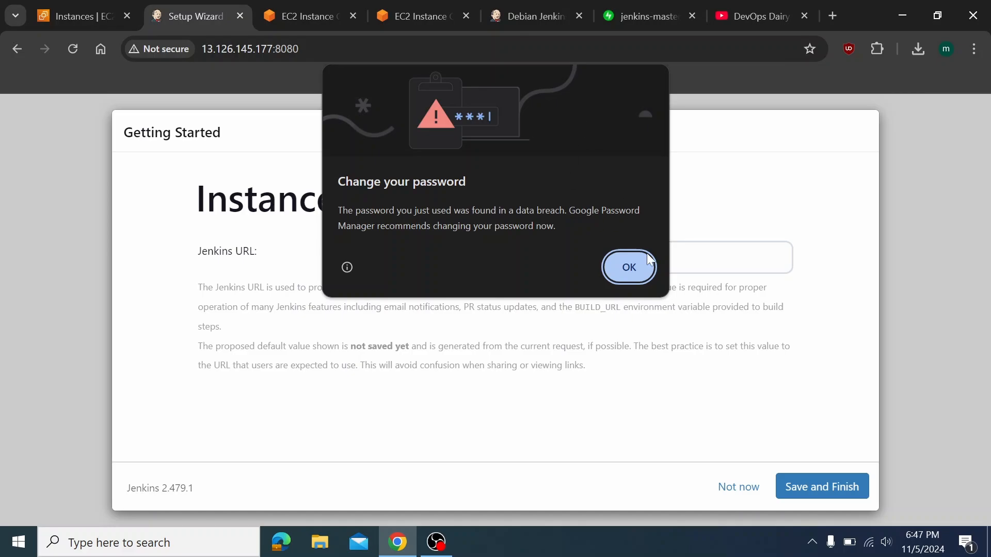
{"action": "left_click", "coordinate": [628, 267]}
{"action": "left_click", "coordinate": [826, 483]}
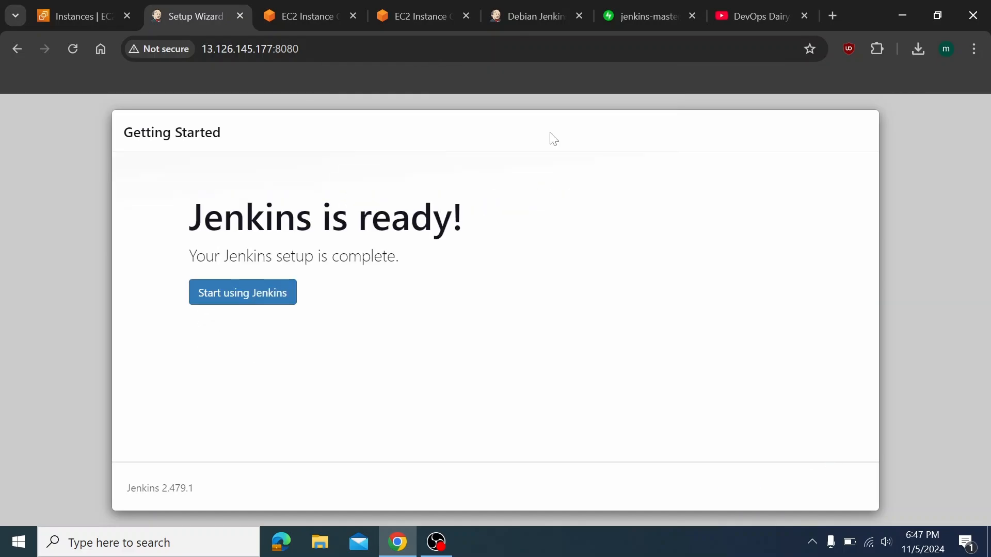
{"action": "left_click", "coordinate": [209, 297]}
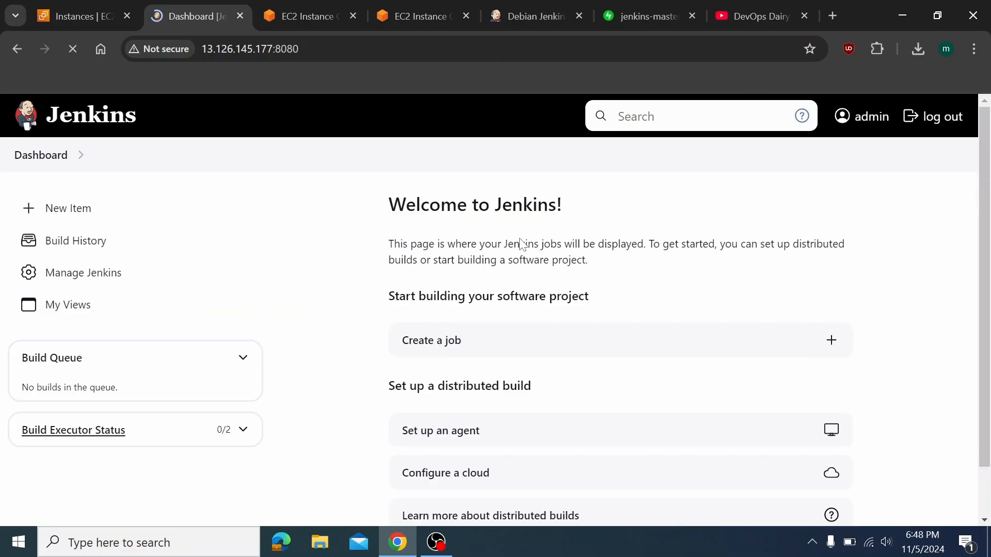
Go from the dashboard through Manage Jenkins and Nodes to the New Node form
{"action": "scroll", "coordinate": [253, 354], "scroll_direction": "down", "scroll_amount": 2}
{"action": "scroll", "coordinate": [253, 354], "scroll_direction": "up", "scroll_amount": 1}
{"action": "scroll", "coordinate": [410, 423], "scroll_direction": "up", "scroll_amount": 1}
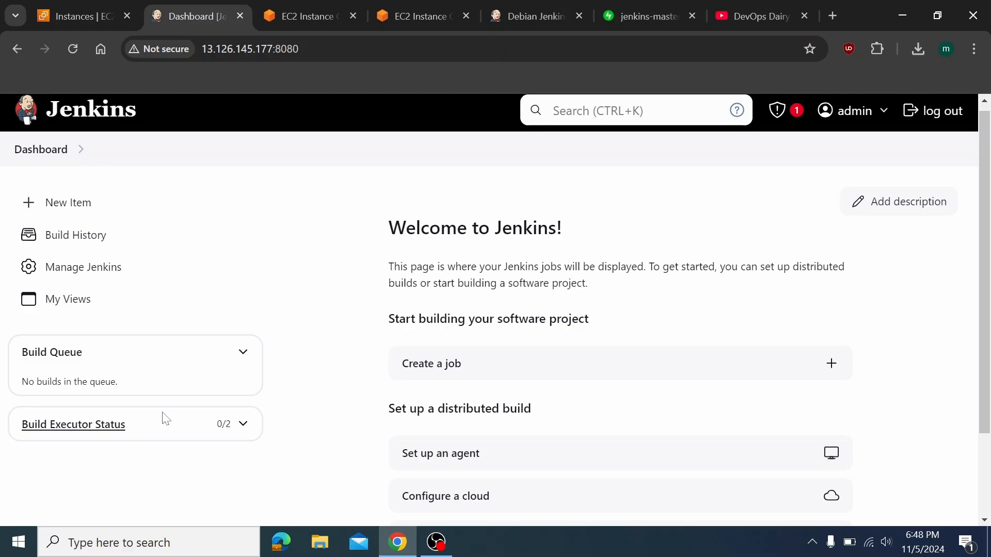
{"action": "left_click", "coordinate": [94, 433]}
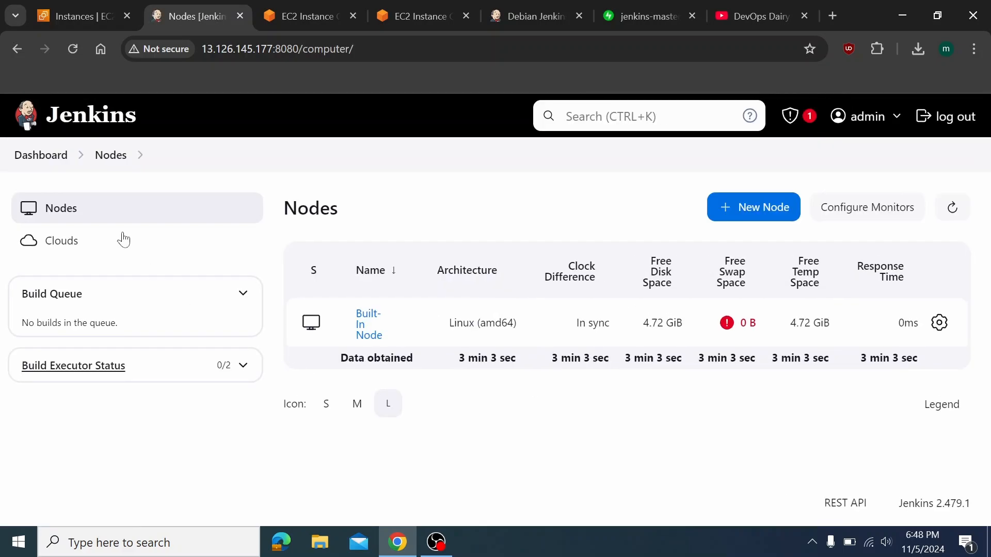
{"action": "left_click", "coordinate": [41, 156]}
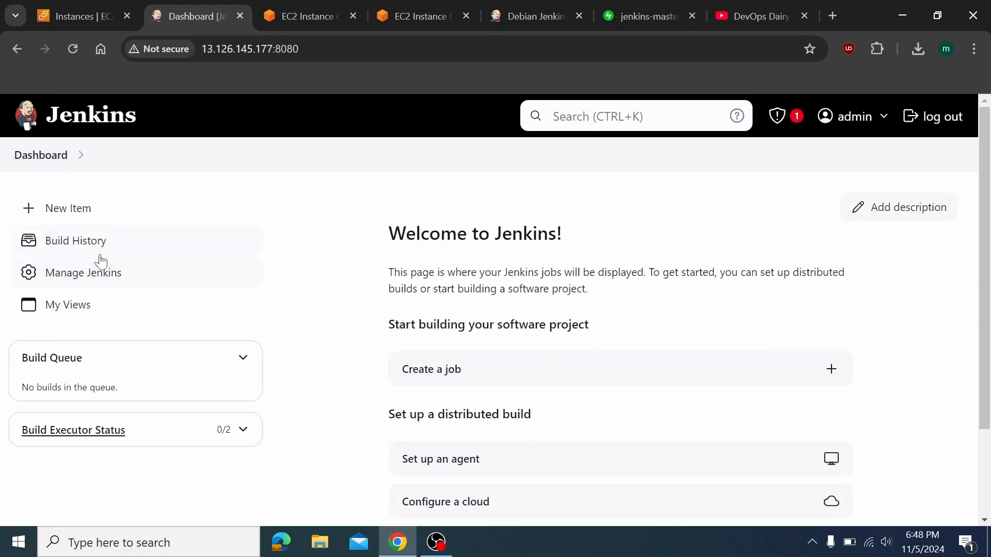
{"action": "left_click", "coordinate": [100, 278]}
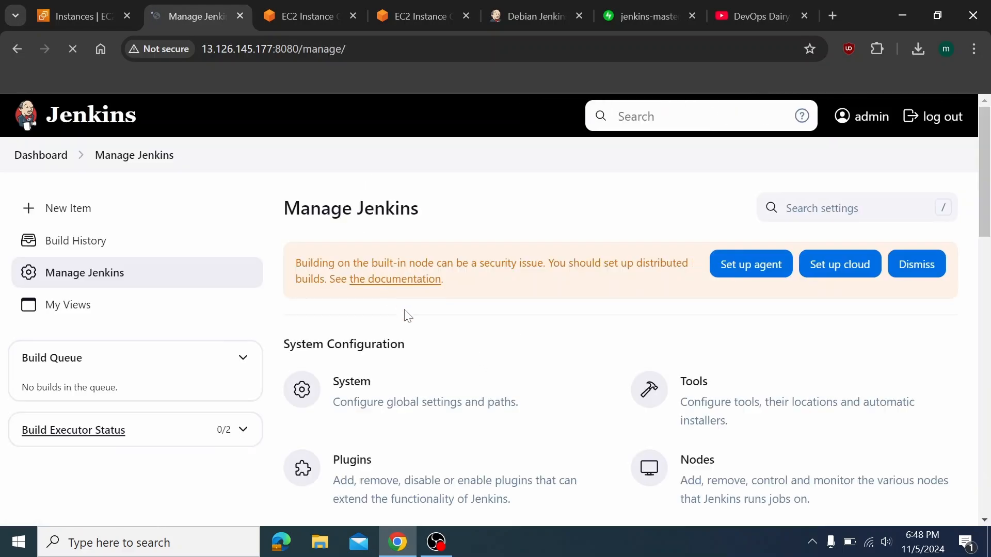
{"action": "scroll", "coordinate": [424, 422], "scroll_direction": "down", "scroll_amount": 3}
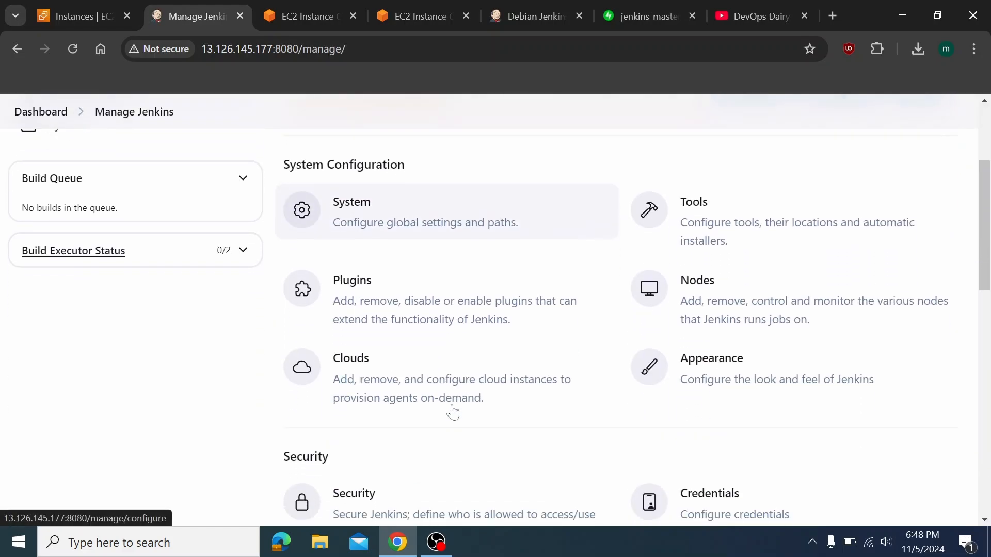
{"action": "left_click", "coordinate": [729, 288]}
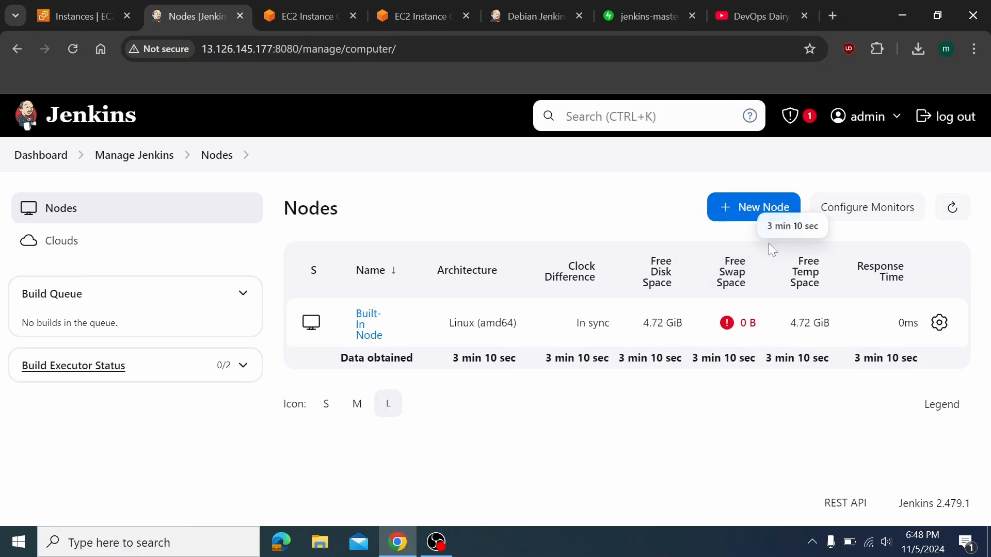
{"action": "left_click", "coordinate": [776, 223]}
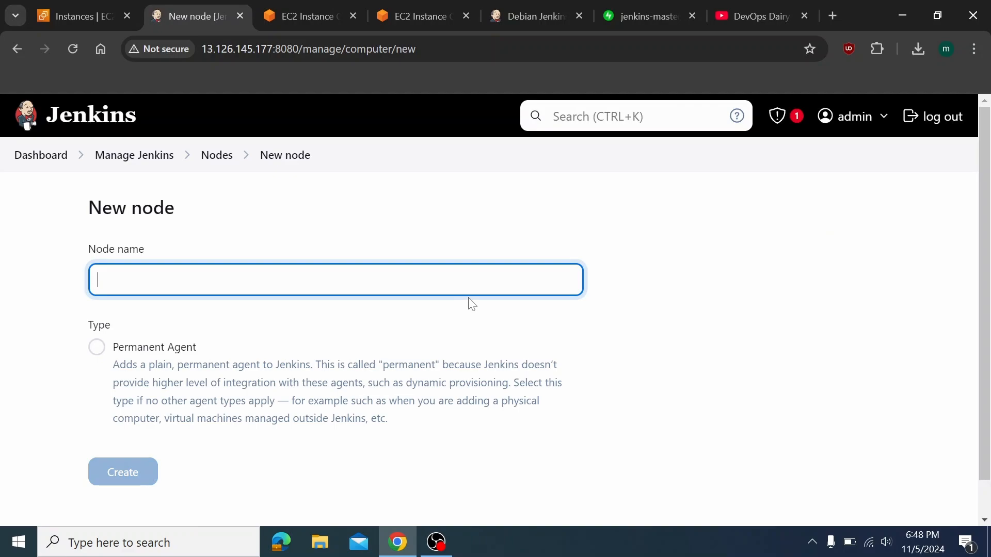
Create a Permanent Agent node named agent1
{"action": "type", "text": "new_no"}
{"action": "key", "text": "BackSpace"}
{"action": "key", "text": "BackSpace"}
{"action": "key", "text": "BackSpace"}
{"action": "key", "text": "BackSpace"}
{"action": "key", "text": "BackSpace"}
{"action": "key", "text": "BackSpace"}
{"action": "type", "text": "agne"}
{"action": "key", "text": "BackSpace"}
{"action": "key", "text": "BackSpace"}
{"action": "type", "text": "ent1"}
{"action": "left_click", "coordinate": [187, 347]}
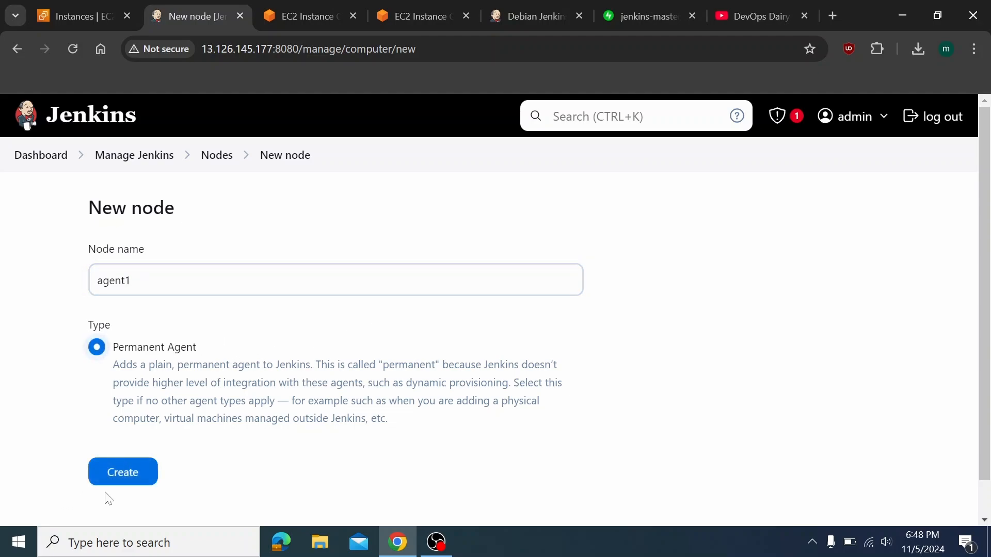
{"action": "left_click", "coordinate": [124, 471]}
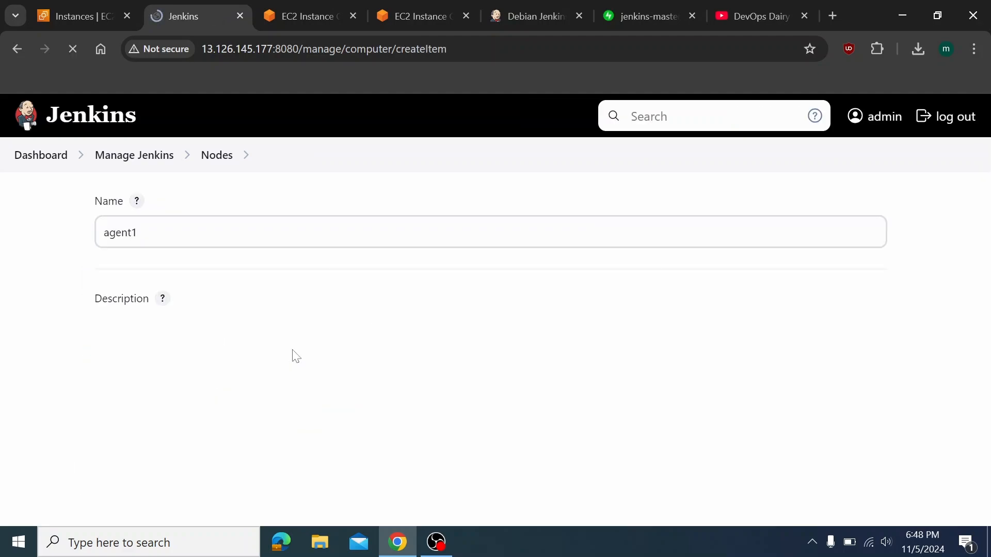
Set the agent1 node description to 'agent1, docker, vb, ansible'
{"action": "scroll", "coordinate": [215, 374], "scroll_direction": "down", "scroll_amount": 2}
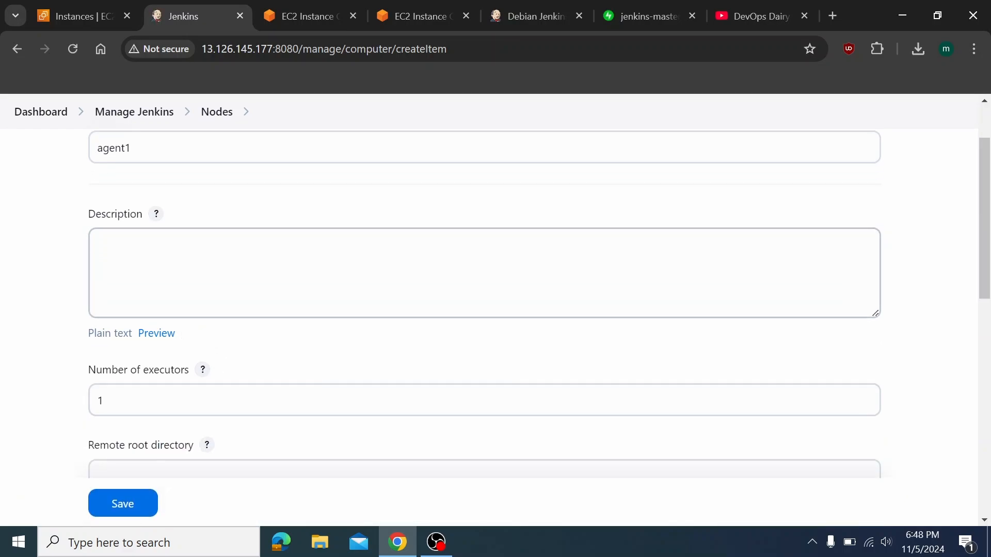
{"action": "left_click", "coordinate": [177, 257]}
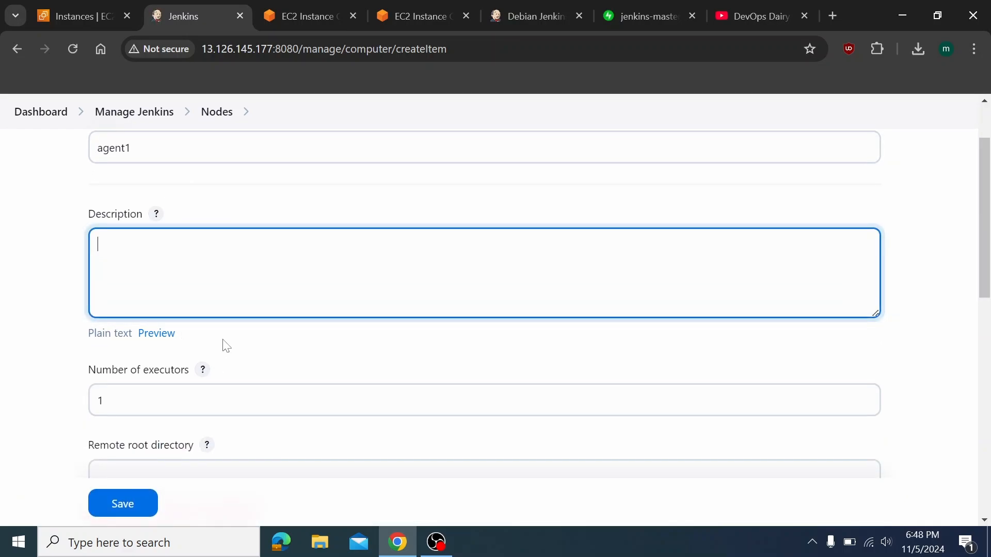
{"action": "type", "text": "agent"}
{"action": "type", "text": "1"}
{"action": "type", "text": ", "}
{"action": "type", "text": "1, docke"}
{"action": "type", "text": "r."}
{"action": "type", "text": "vm"}
{"action": "key", "text": "BackSpace"}
{"action": "key", "text": "BackSpace"}
{"action": "key", "text": "BackSpace"}
{"action": "key", "text": "BackSpace"}
{"action": "type", "text": ", vm"}
{"action": "key", "text": "BackSpace"}
{"action": "type", "text": "b, "}
{"action": "type", "text": "k7"}
{"action": "key", "text": "BackSpace"}
{"action": "key", "text": "BackSpace"}
{"action": "type", "text": "ansible"}
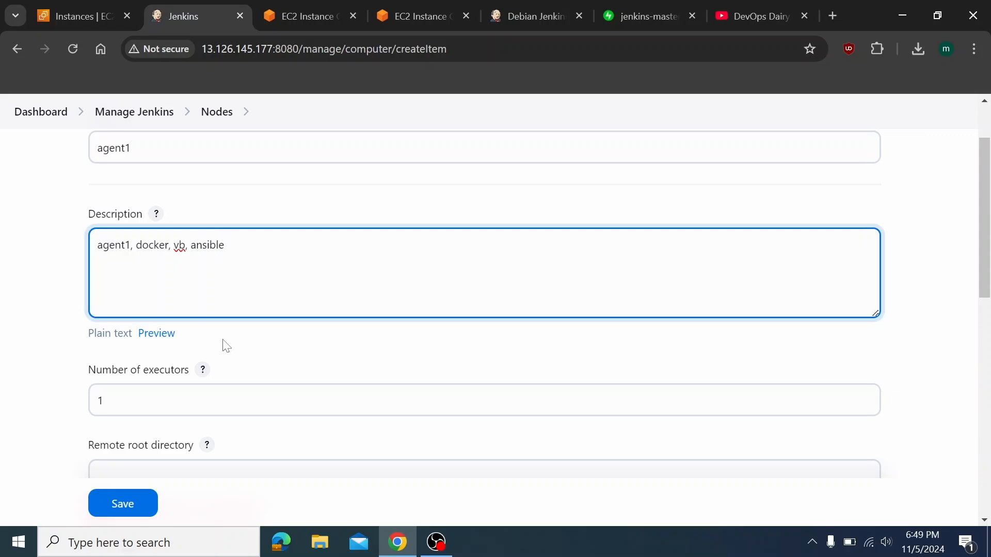
{"action": "scroll", "coordinate": [280, 365], "scroll_direction": "down", "scroll_amount": 1}
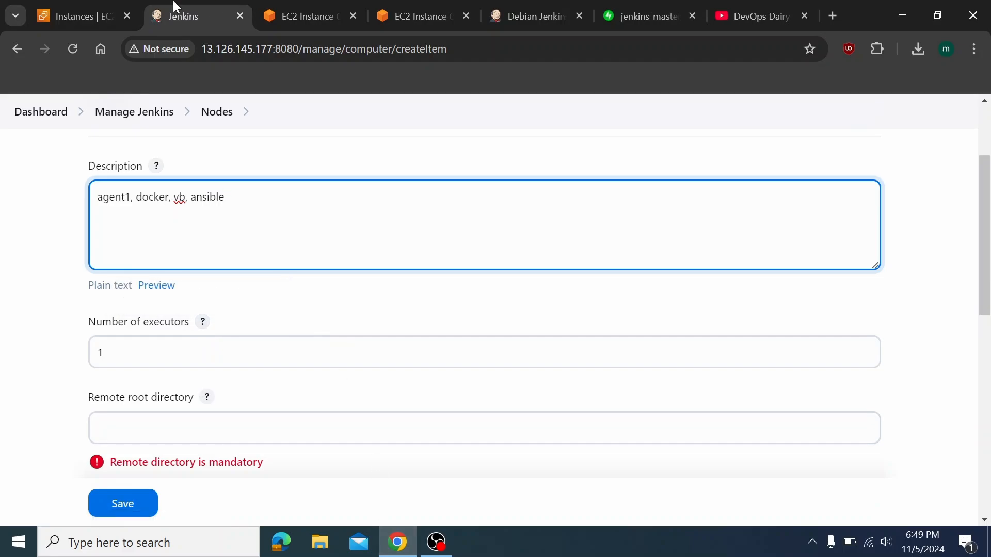
{"action": "left_click", "coordinate": [76, 7]}
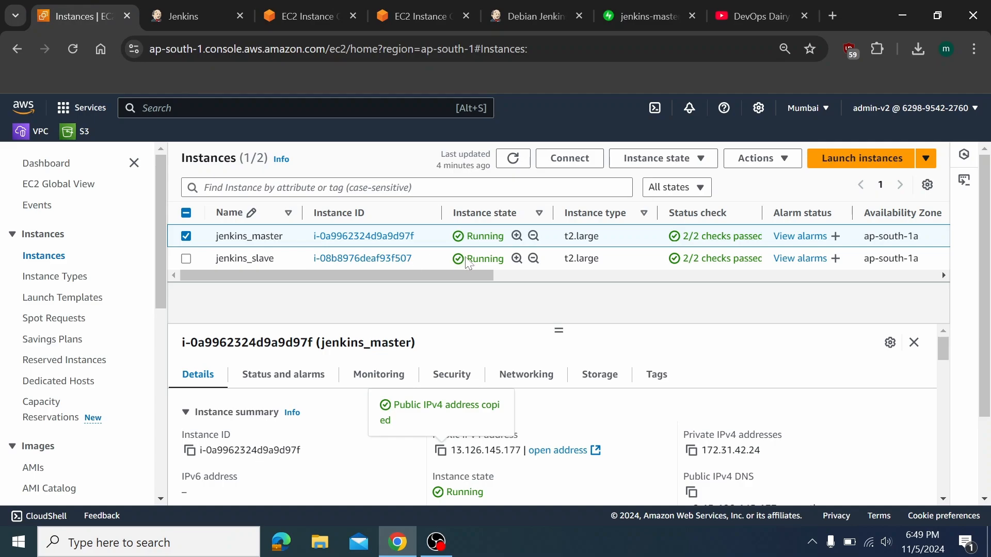
Return to the agent1 node form and view the help for Number of executors
{"action": "left_click", "coordinate": [195, 16]}
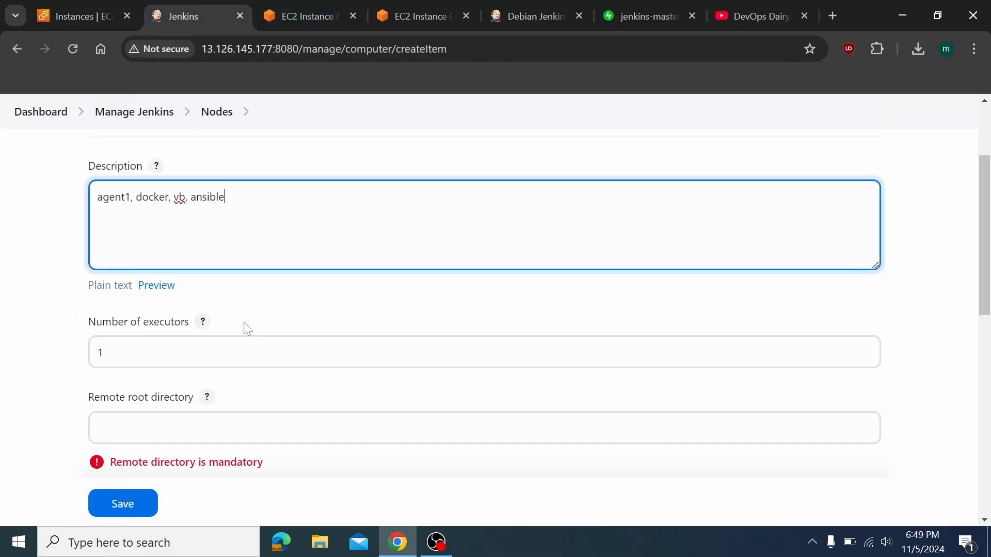
{"action": "left_click", "coordinate": [204, 324]}
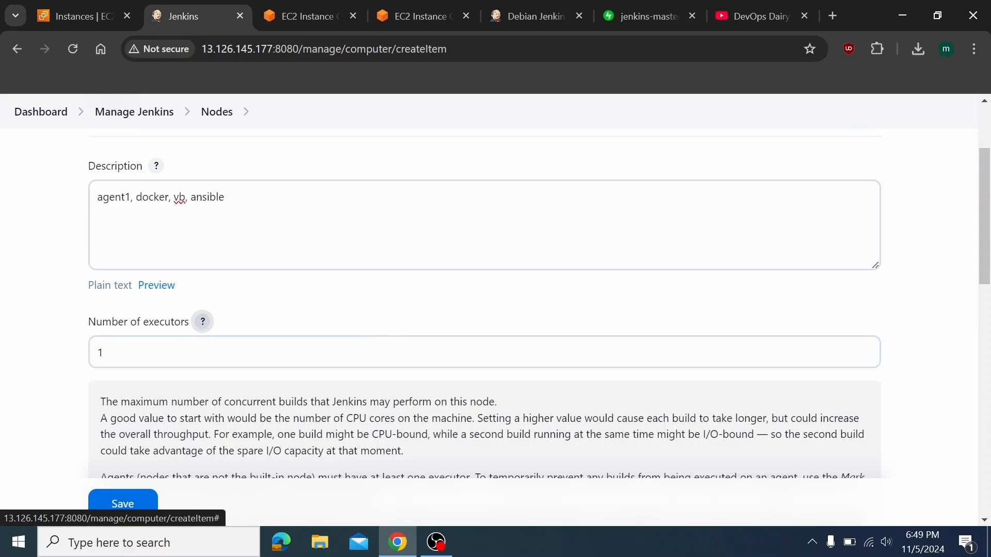
{"action": "scroll", "coordinate": [204, 331], "scroll_direction": "down", "scroll_amount": 1}
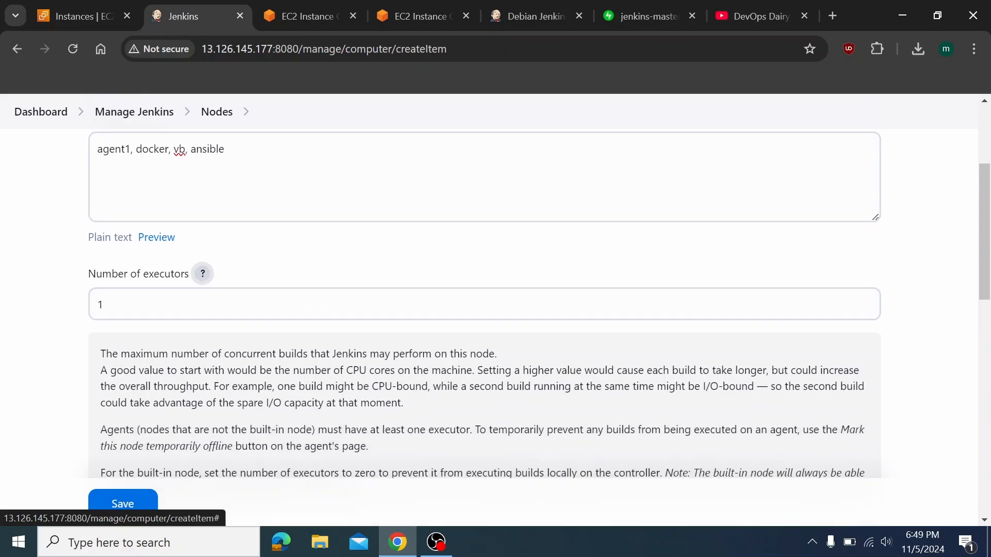
{"action": "scroll", "coordinate": [484, 304], "scroll_direction": "down", "scroll_amount": 2}
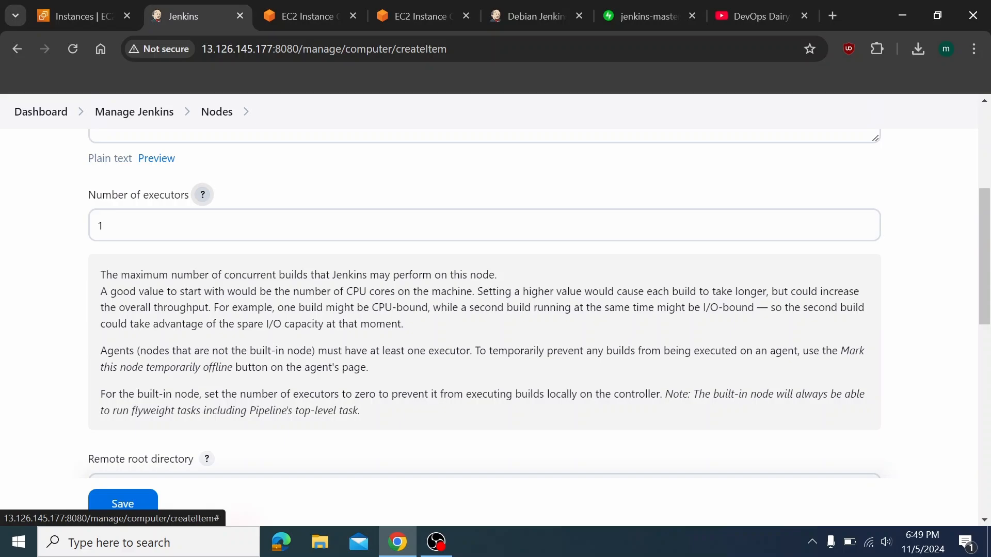
Replace the executor count with 2 and focus the Remote root directory field
{"action": "left_click", "coordinate": [110, 225]}
{"action": "key", "text": "BackSpace"}
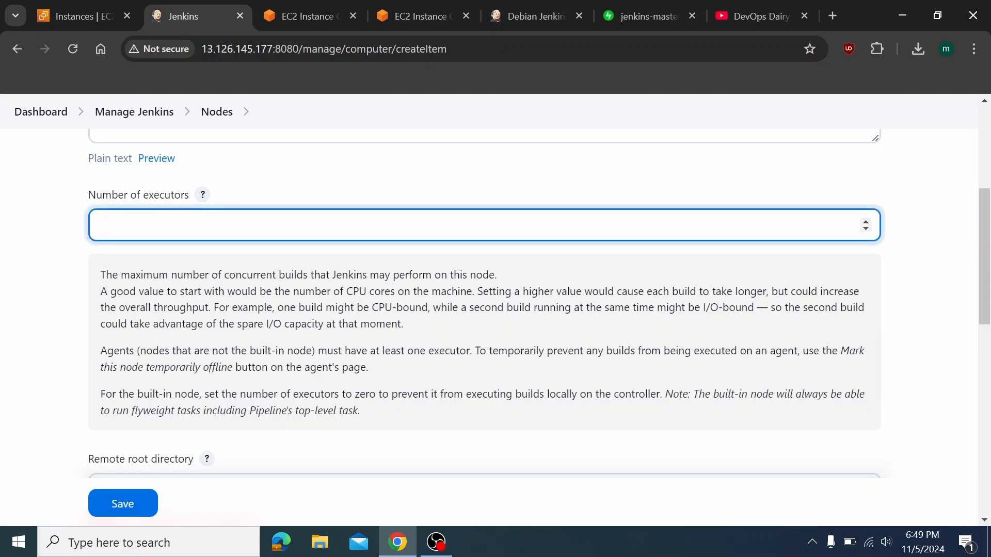
{"action": "type", "text": "5"}
{"action": "key", "text": "BackSpace"}
{"action": "type", "text": "2"}
{"action": "key", "text": "BackSpace"}
{"action": "type", "text": "1"}
{"action": "key", "text": "BackSpace"}
{"action": "type", "text": "2"}
{"action": "scroll", "coordinate": [181, 350], "scroll_direction": "down", "scroll_amount": 1}
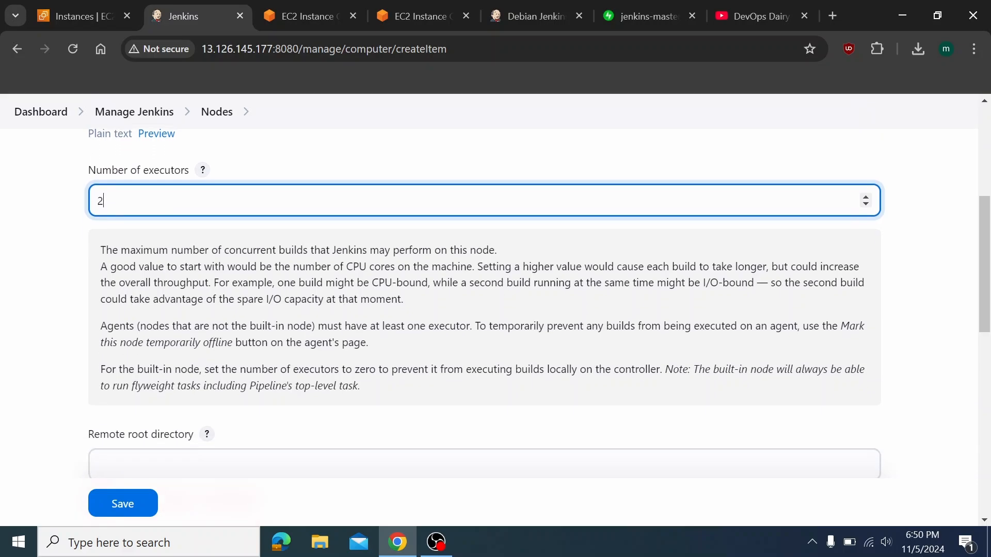
{"action": "scroll", "coordinate": [181, 349], "scroll_direction": "down", "scroll_amount": 5}
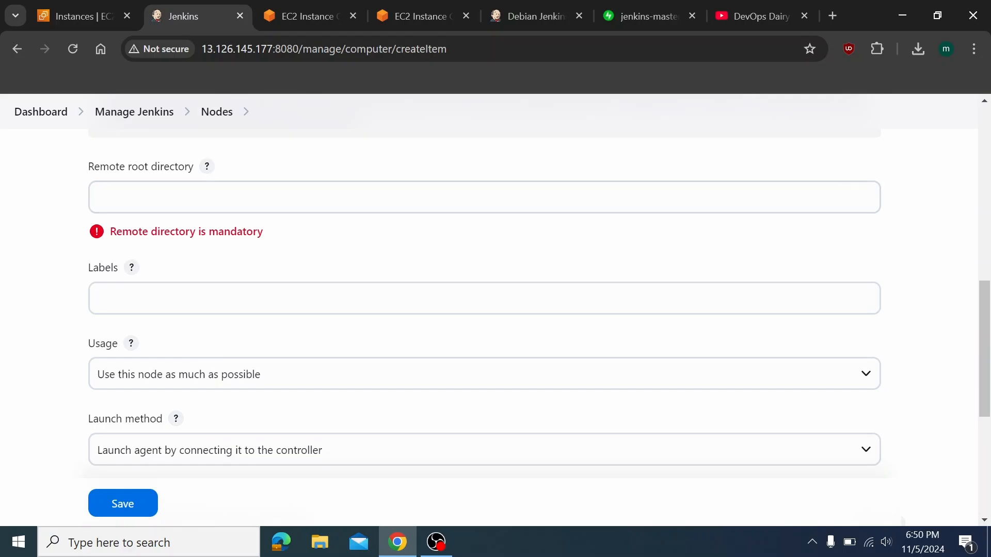
{"action": "left_click", "coordinate": [110, 187]}
In the jenkins_slave terminal, run cd /home/ubuntu/.ssh/, ls and pwd
{"action": "left_click", "coordinate": [413, 15]}
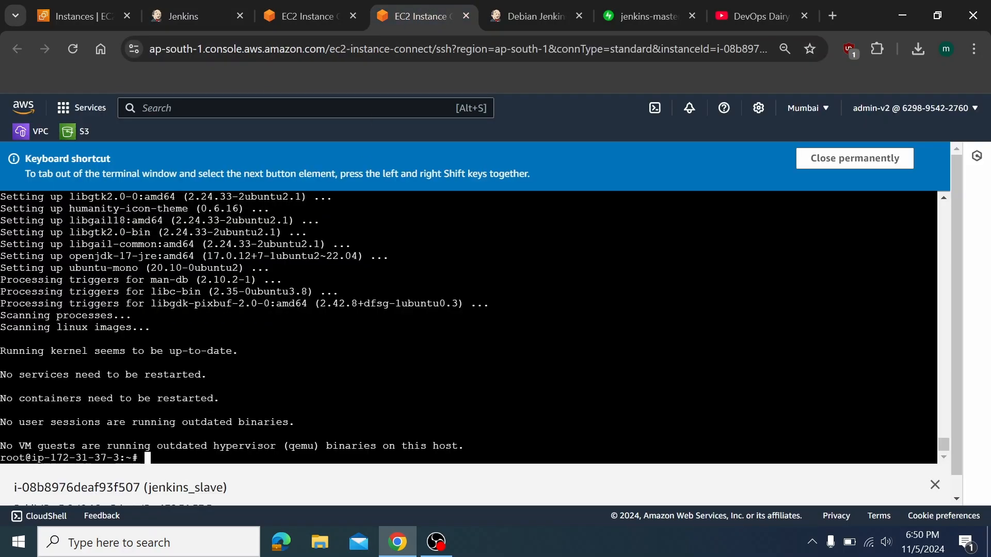
{"action": "type", "text": "cd /home/ubuntu/.ssh/"}
{"action": "key", "text": "Return"}
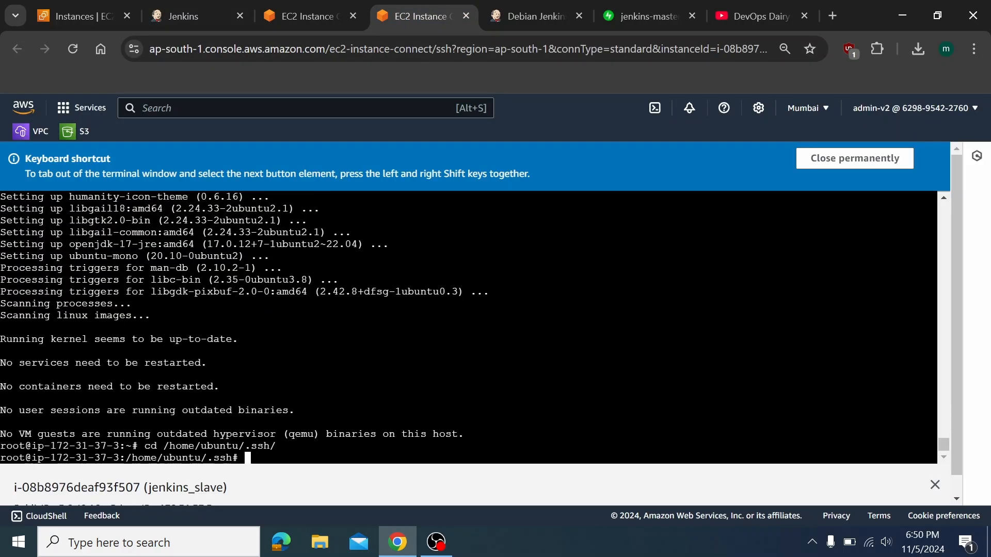
{"action": "type", "text": "ls"}
{"action": "key", "text": "Return"}
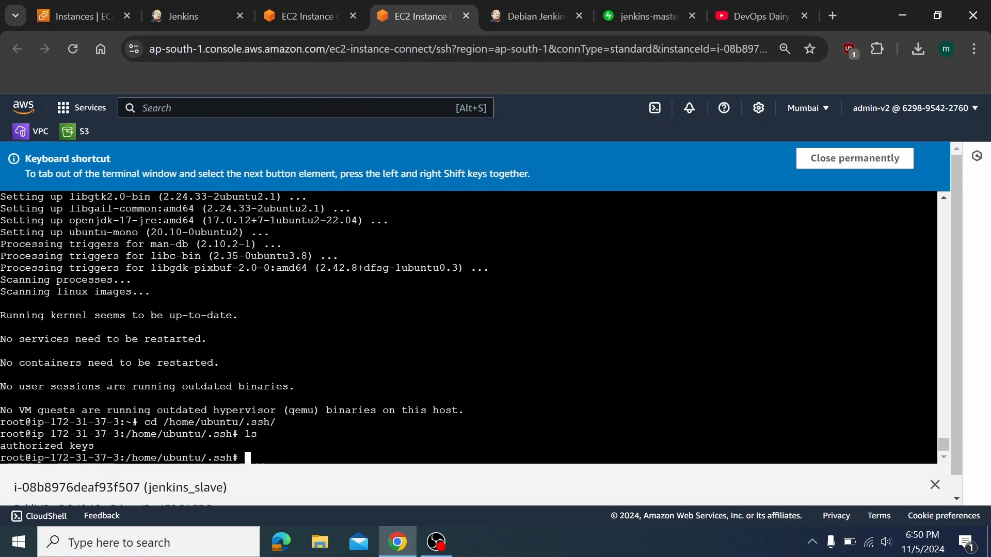
{"action": "type", "text": "pwd"}
{"action": "key", "text": "Return"}
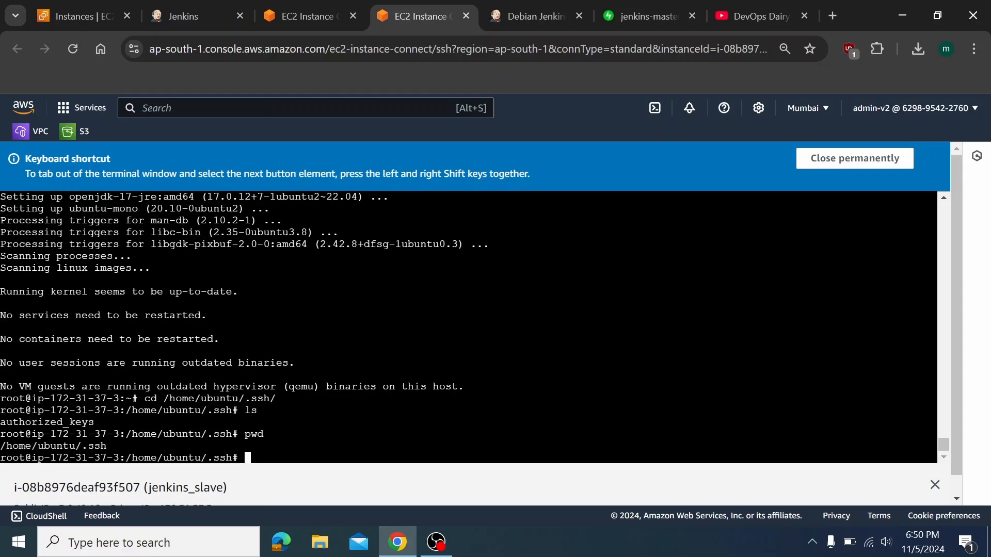
Copy /home/ubuntu/ from the pwd output and go back to the Jenkins form
{"action": "left_click_drag", "start_coordinate": [1, 446], "coordinate": [81, 446]}
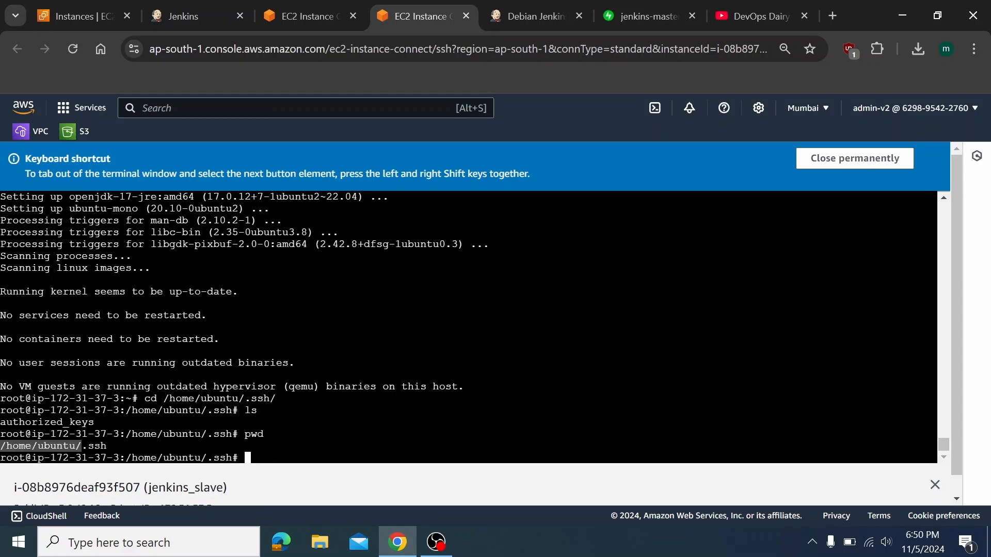
{"action": "right_click", "coordinate": [78, 446]}
{"action": "left_click", "coordinate": [171, 105]}
{"action": "left_click", "coordinate": [303, 3]}
{"action": "left_click", "coordinate": [215, 4]}
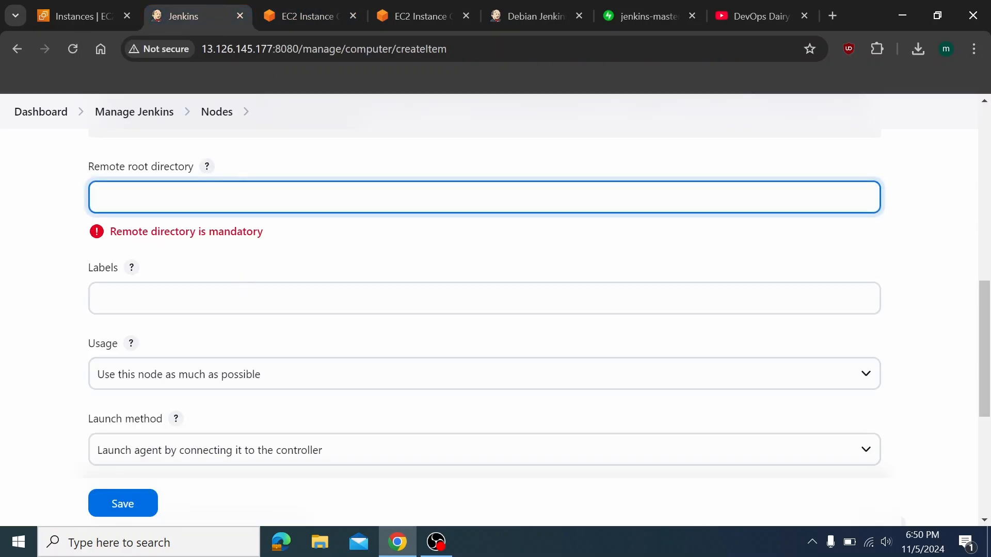
Paste /home/ubuntu/ as the Remote root directory
{"action": "type", "text": "/home/ubuntu/"}
{"action": "left_click", "coordinate": [212, 270]}
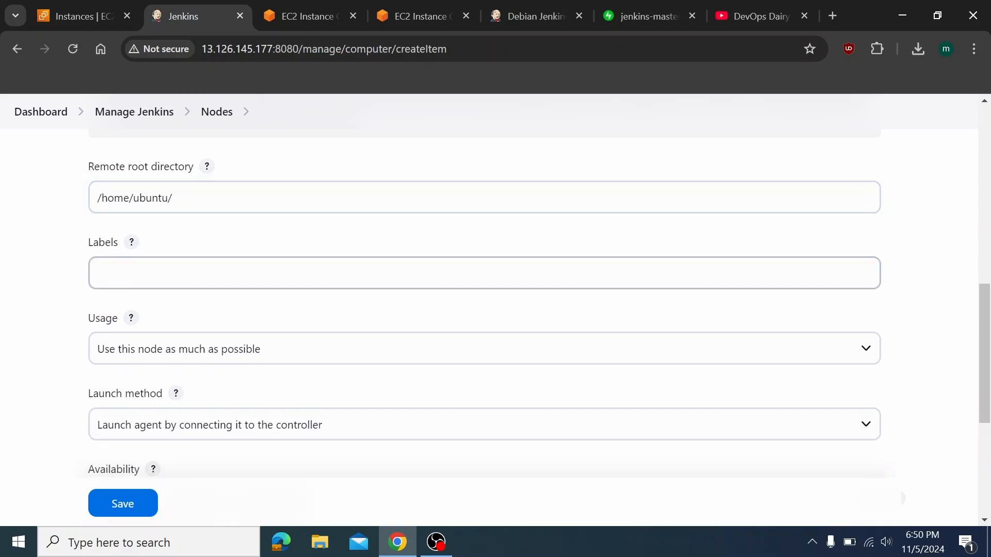
{"action": "scroll", "coordinate": [207, 232], "scroll_direction": "down", "scroll_amount": 3}
{"action": "scroll", "coordinate": [200, 191], "scroll_direction": "up", "scroll_amount": 2}
Enter the labels linux jenkins ansible maven graddle, removing the extra trailing e
{"action": "left_click", "coordinate": [198, 252]}
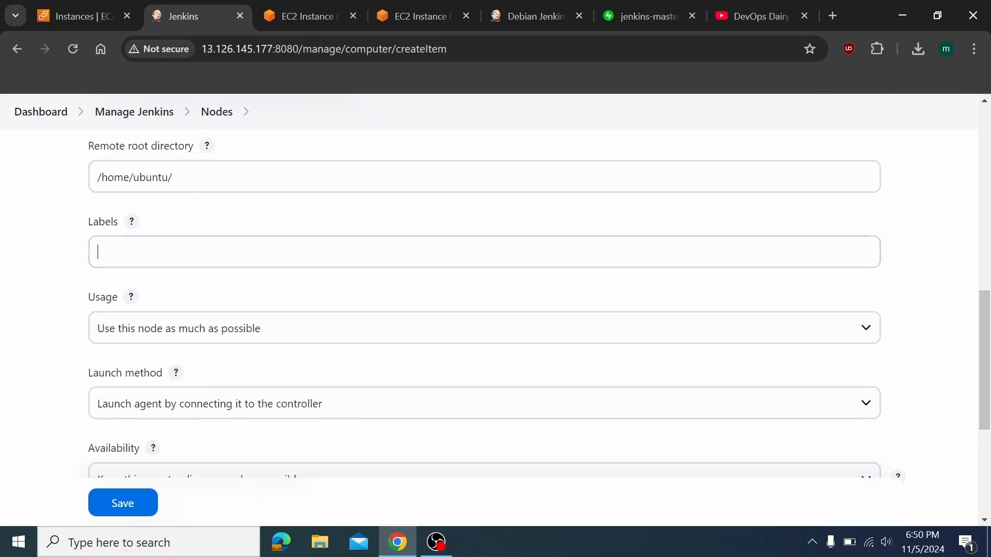
{"action": "scroll", "coordinate": [166, 243], "scroll_direction": "up", "scroll_amount": 5}
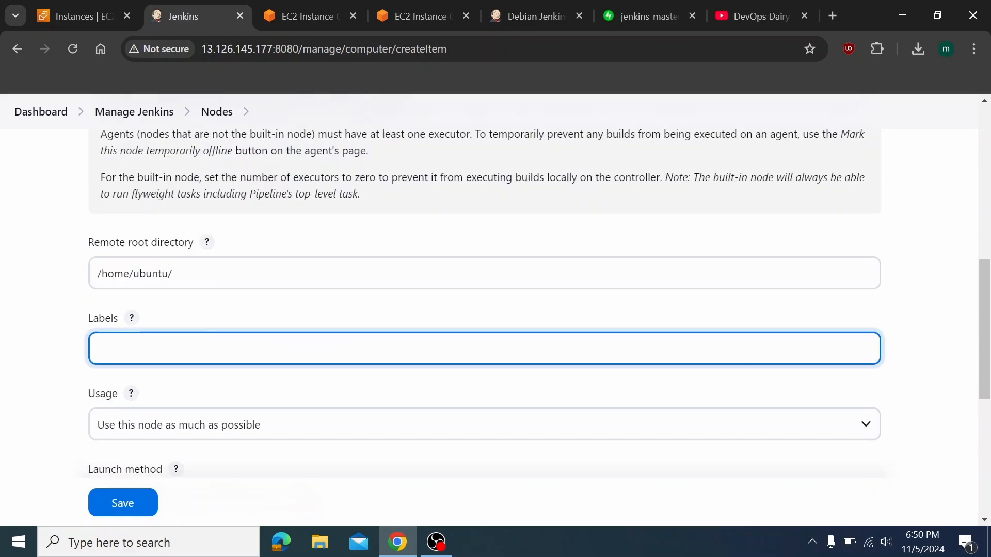
{"action": "scroll", "coordinate": [166, 243], "scroll_direction": "down", "scroll_amount": 5}
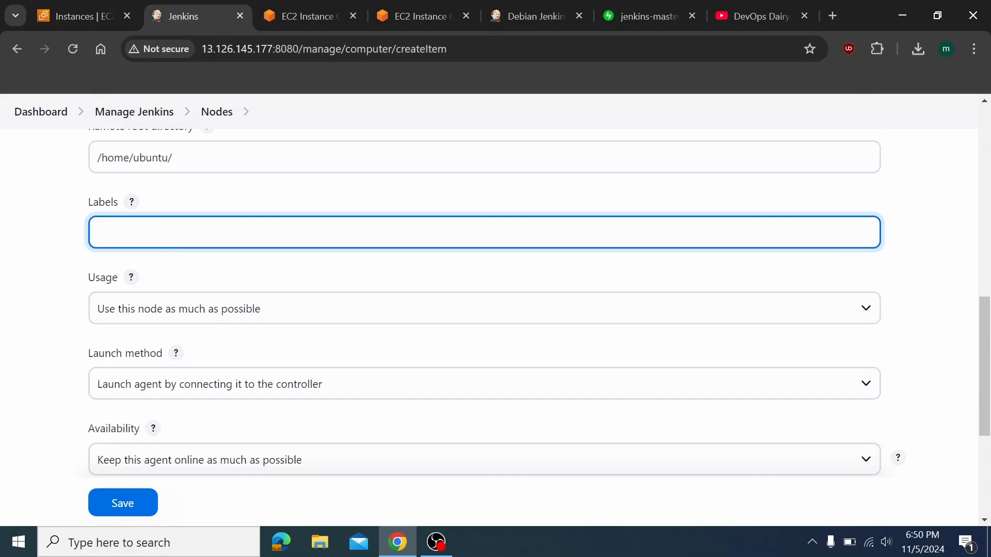
{"action": "type", "text": "linux jenkins ansible"}
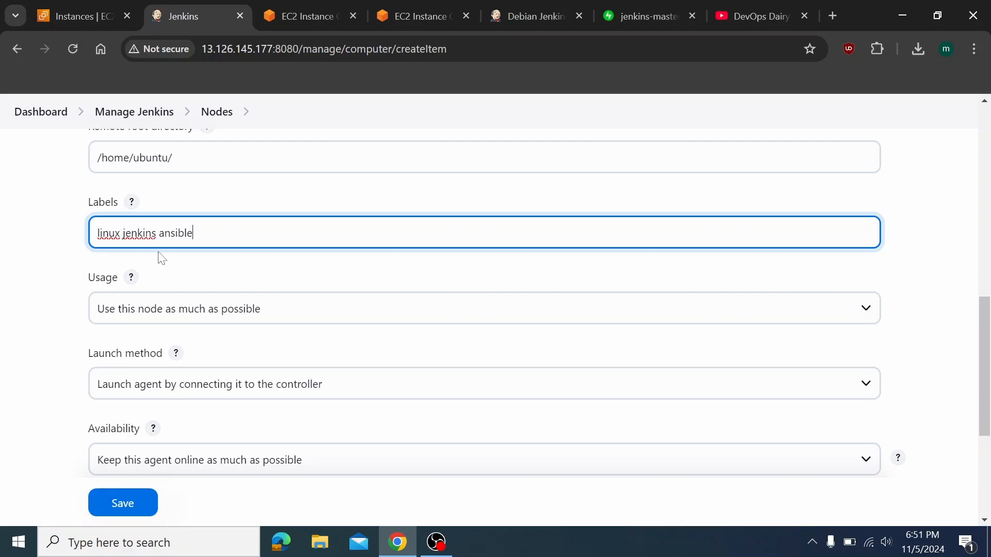
{"action": "type", "text": " maven graddlee"}
{"action": "key", "text": "BackSpace"}
Try the label-only usage option, then revert Usage to 'Use this node as much as possible'
{"action": "scroll", "coordinate": [155, 256], "scroll_direction": "down", "scroll_amount": 4}
{"action": "scroll", "coordinate": [157, 289], "scroll_direction": "up", "scroll_amount": 2}
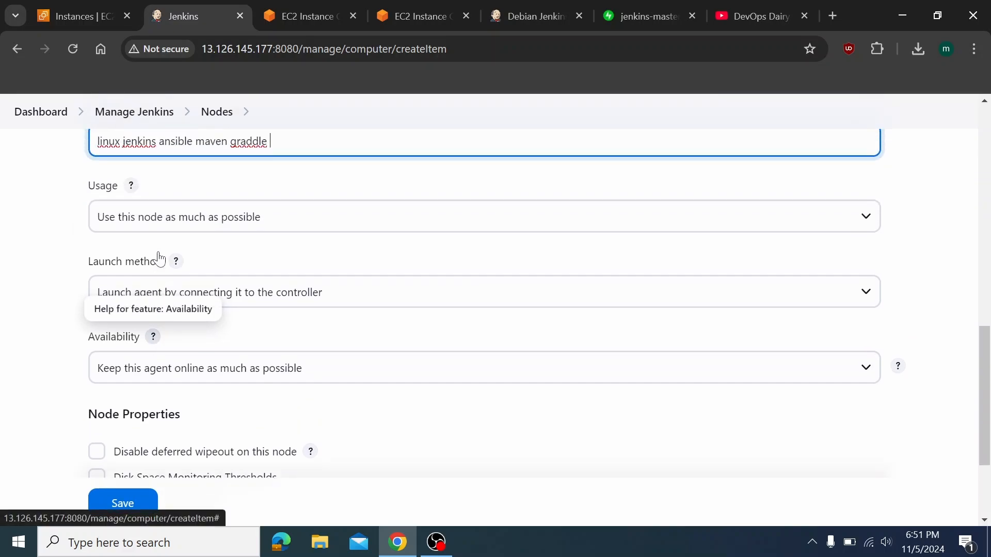
{"action": "left_click", "coordinate": [203, 227]}
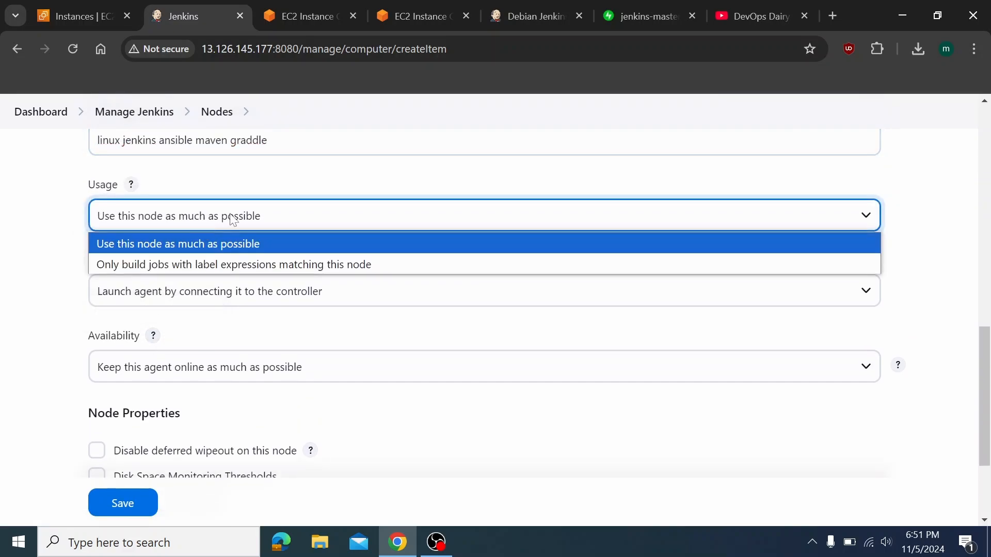
{"action": "left_click", "coordinate": [272, 265]}
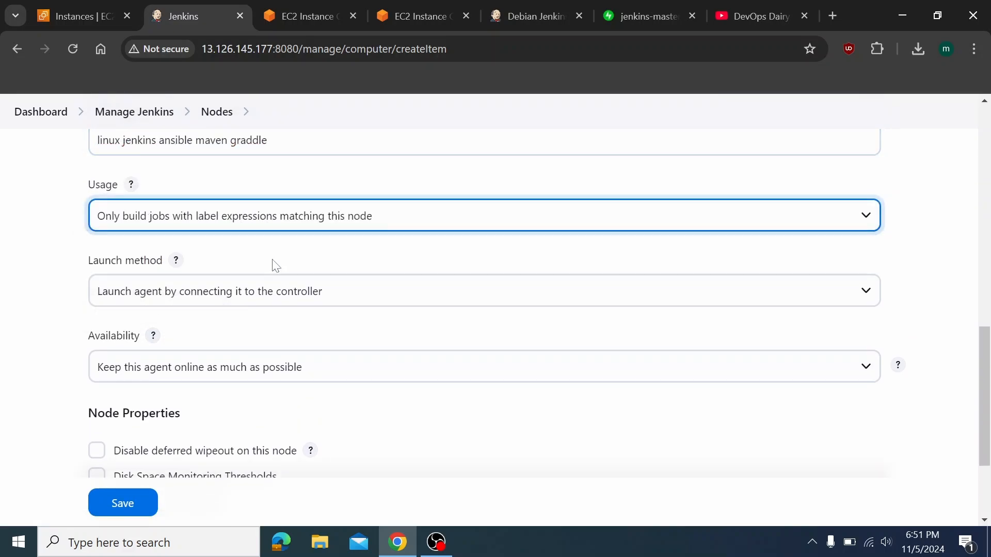
{"action": "left_click", "coordinate": [297, 223]}
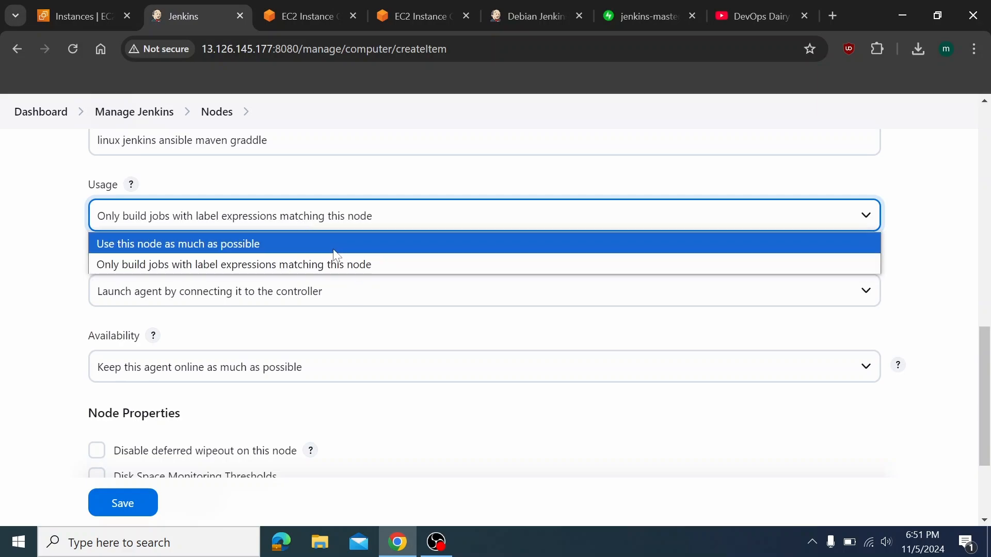
{"action": "left_click", "coordinate": [209, 246]}
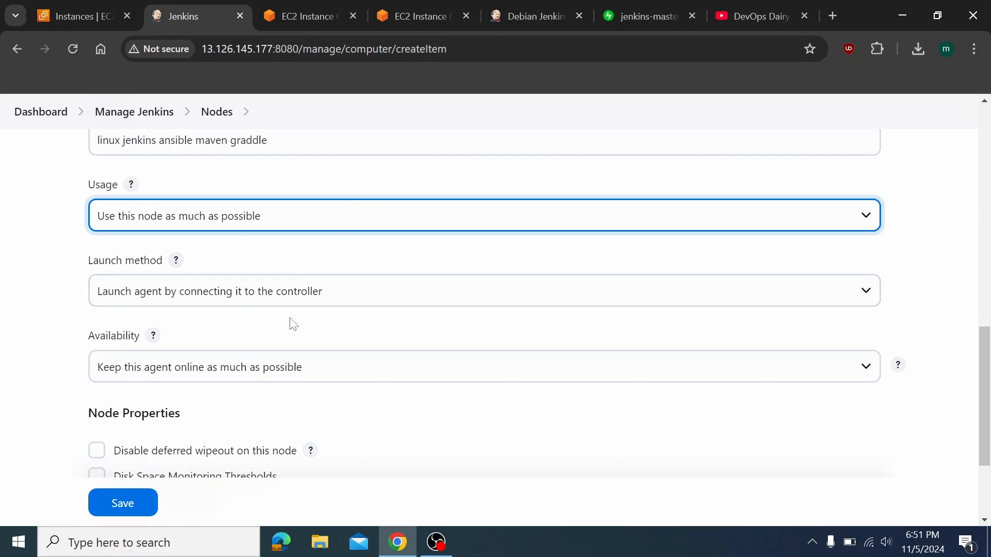
Open the Launch method dropdown
{"action": "scroll", "coordinate": [289, 336], "scroll_direction": "down", "scroll_amount": 2}
{"action": "scroll", "coordinate": [131, 206], "scroll_direction": "up", "scroll_amount": 1}
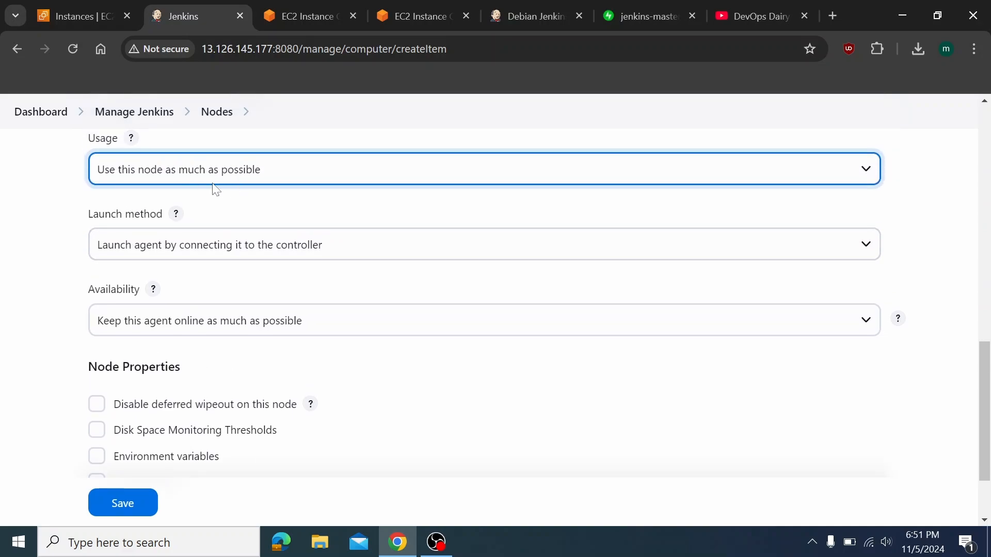
{"action": "left_click", "coordinate": [187, 249]}
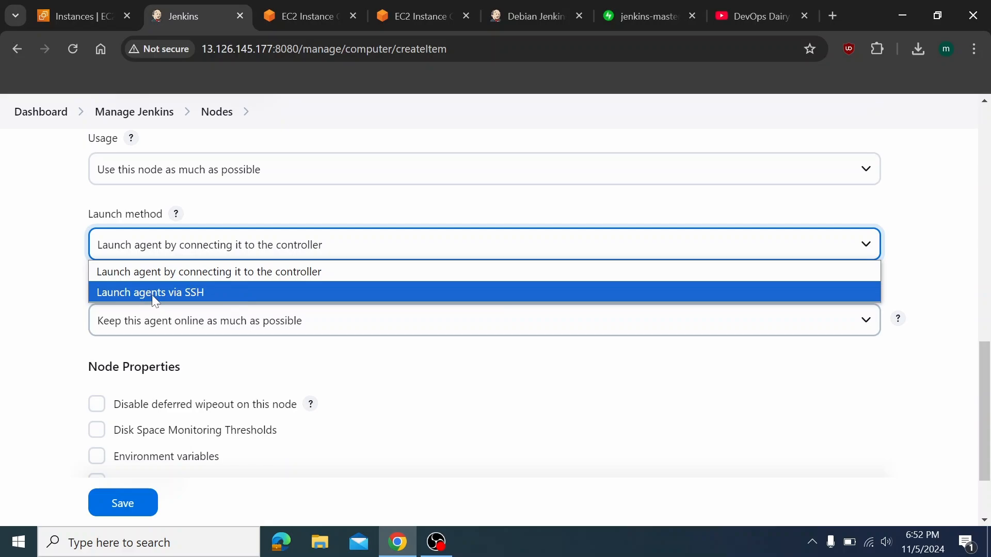
Choose 'Launch agents via SSH' and paste the agent's public IP 3.6.40.16 as Host
{"action": "left_click", "coordinate": [210, 292]}
{"action": "scroll", "coordinate": [232, 304], "scroll_direction": "down", "scroll_amount": 1}
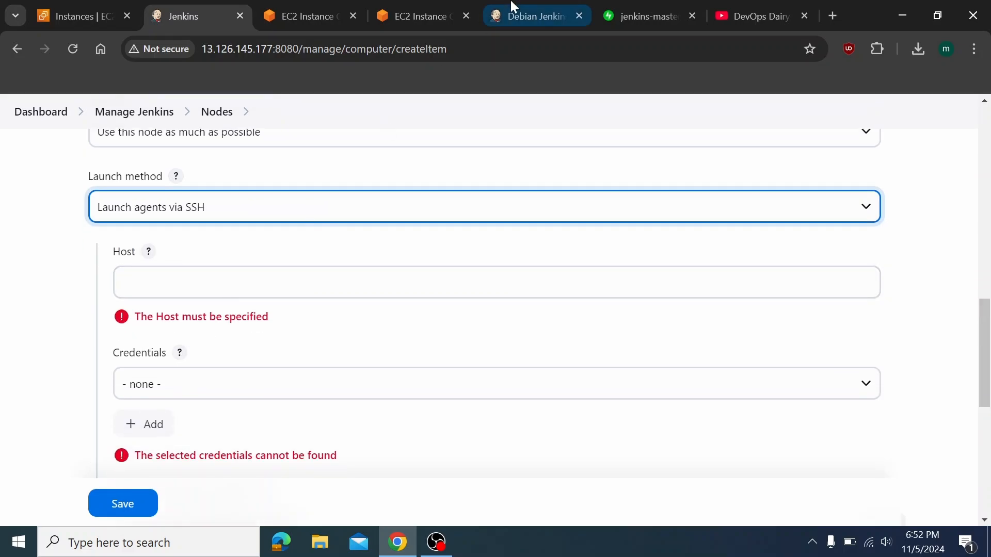
{"action": "left_click", "coordinate": [333, 8]}
{"action": "left_click", "coordinate": [407, 7]}
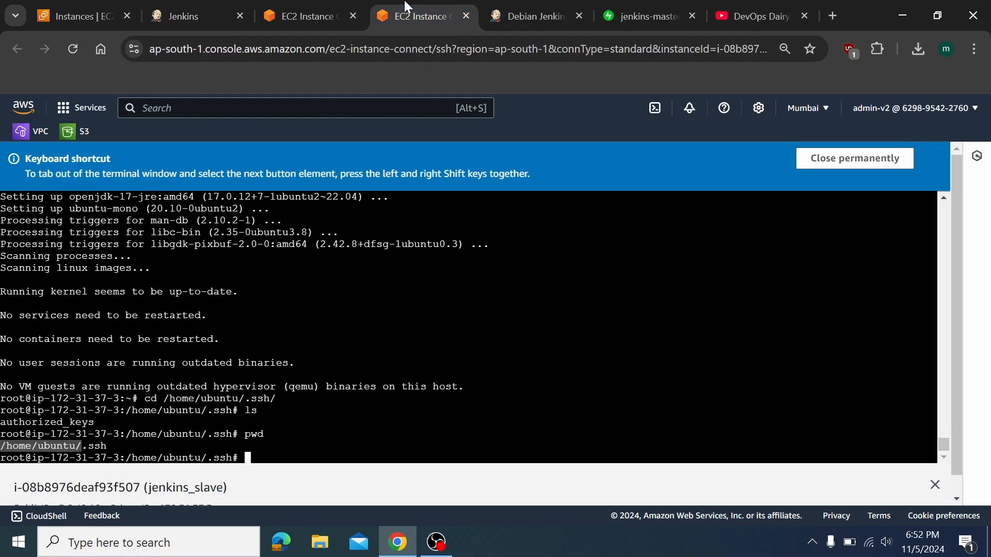
{"action": "scroll", "coordinate": [475, 322], "scroll_direction": "down", "scroll_amount": 1}
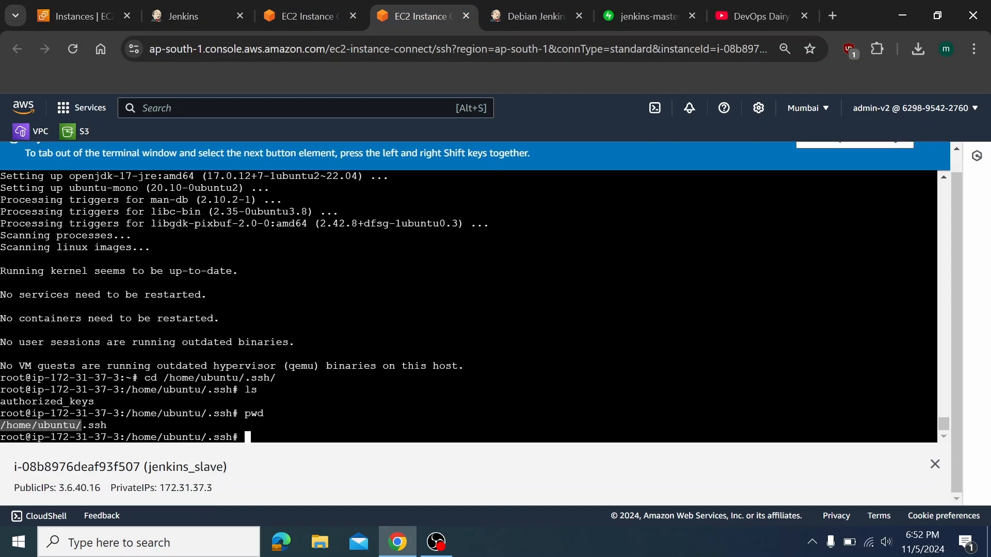
{"action": "mouse_move", "coordinate": [101, 489]}
{"action": "left_mouse_down"}
{"action": "mouse_move", "coordinate": [57, 498]}
{"action": "mouse_move", "coordinate": [101, 489]}
{"action": "left_mouse_up"}
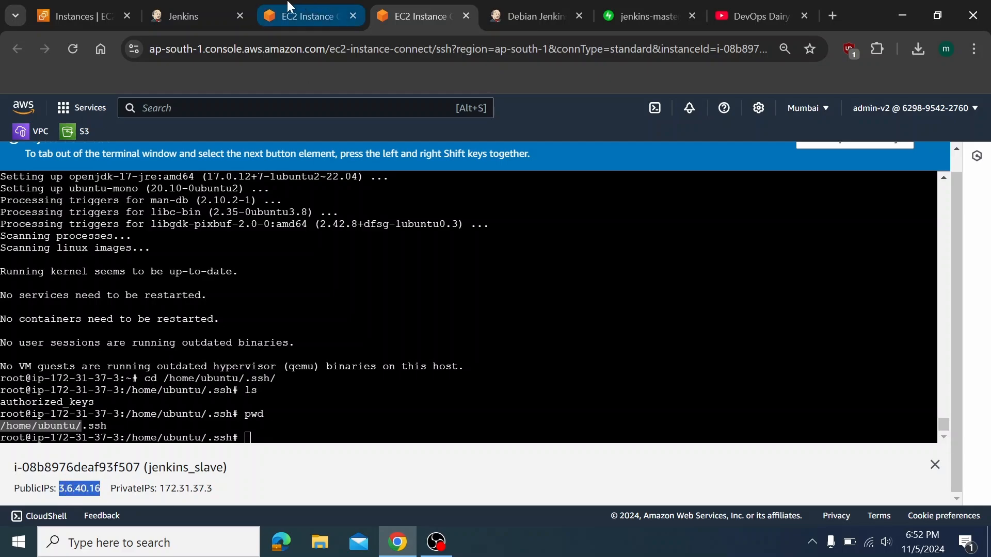
{"action": "left_click", "coordinate": [221, 15]}
{"action": "left_click", "coordinate": [223, 282]}
{"action": "key", "text": "ctrl+v"}
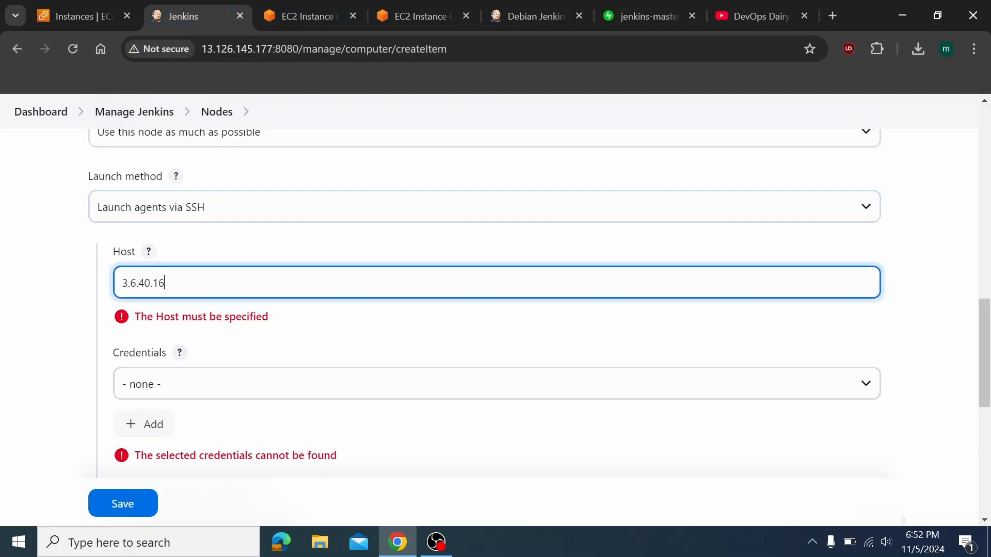
{"action": "scroll", "coordinate": [496, 310], "scroll_direction": "down", "scroll_amount": 3}
Start a new Jenkins-store credential and set its kind to Secret file
{"action": "left_click", "coordinate": [188, 245]}
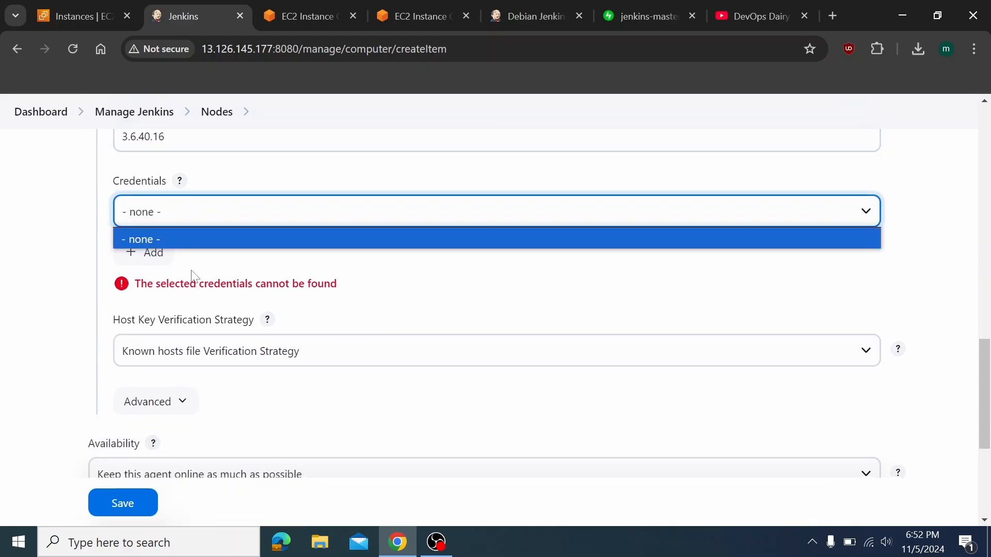
{"action": "left_click", "coordinate": [155, 240]}
{"action": "left_click", "coordinate": [152, 252]}
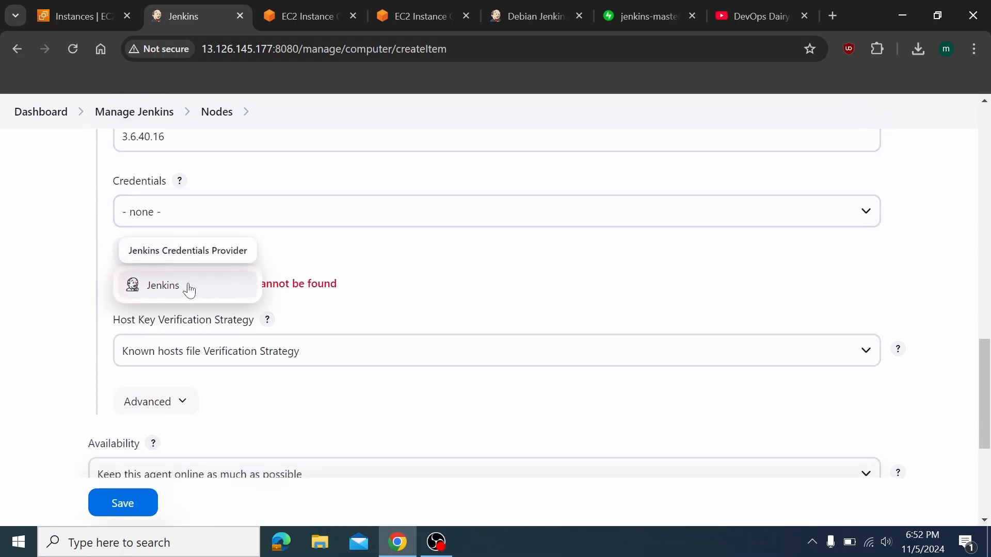
{"action": "left_click", "coordinate": [188, 285]}
{"action": "scroll", "coordinate": [260, 284], "scroll_direction": "down", "scroll_amount": 3}
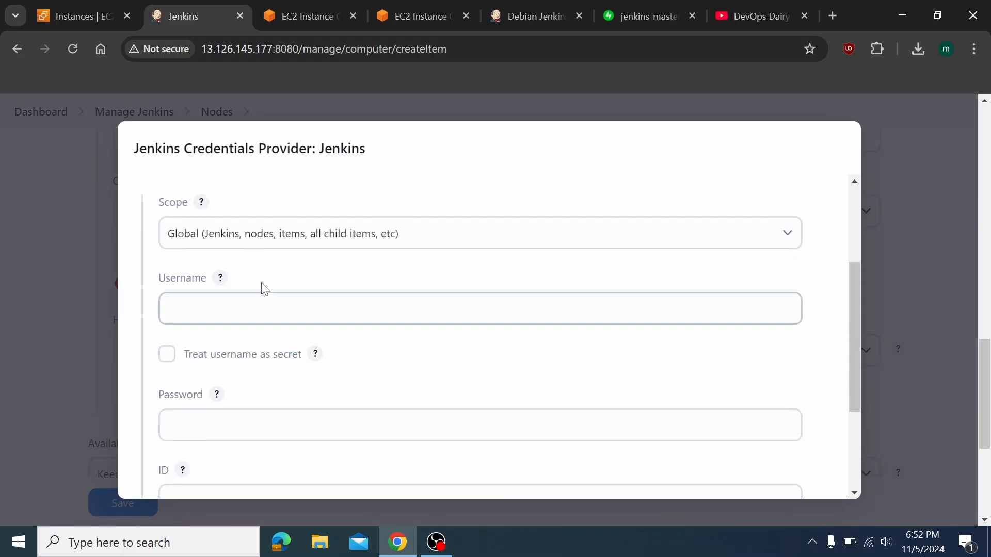
{"action": "scroll", "coordinate": [266, 283], "scroll_direction": "up", "scroll_amount": 2}
{"action": "left_click", "coordinate": [269, 310]}
{"action": "left_click", "coordinate": [286, 239]}
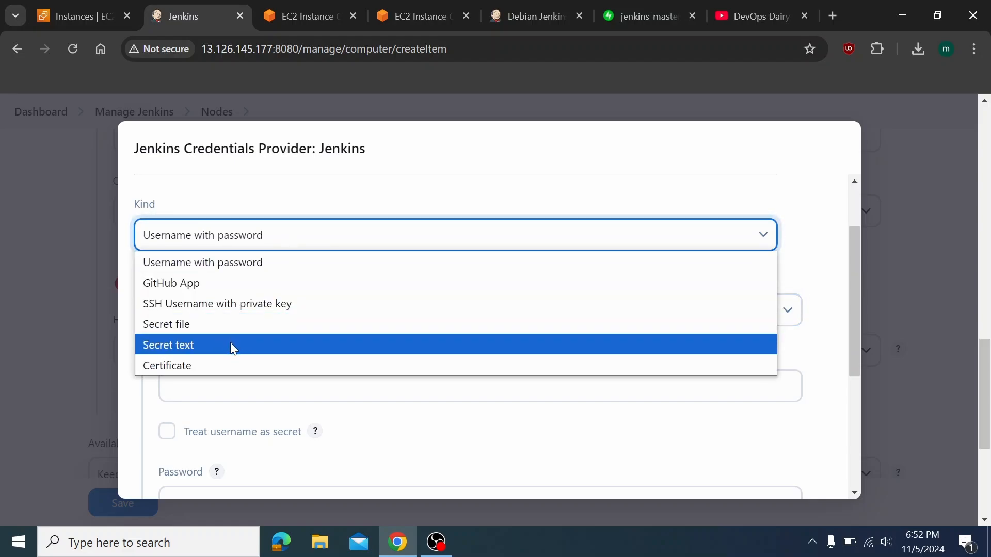
{"action": "left_click", "coordinate": [232, 329]}
{"action": "scroll", "coordinate": [279, 395], "scroll_direction": "down", "scroll_amount": 2}
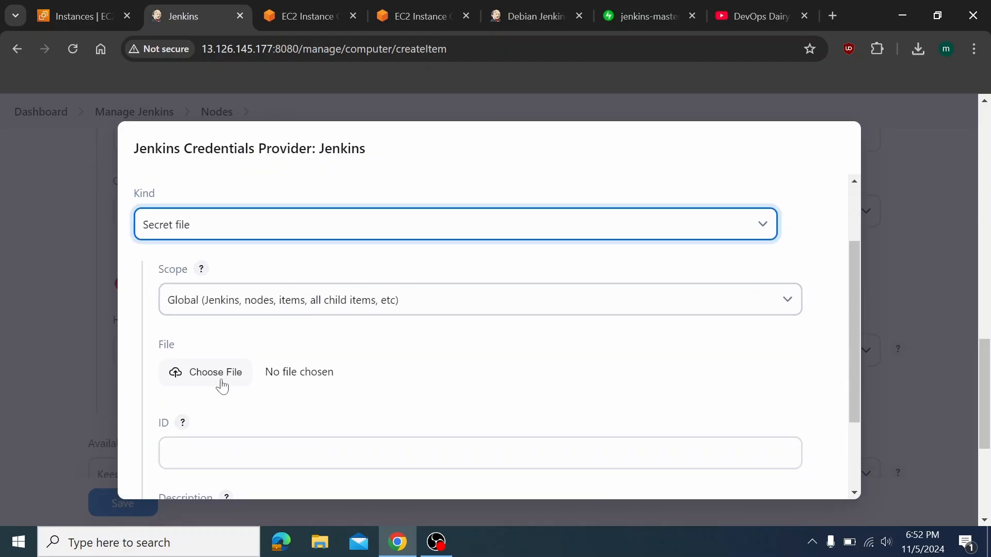
Upload Downloads/jenkins.pem as the secret file
{"action": "left_click", "coordinate": [219, 372]}
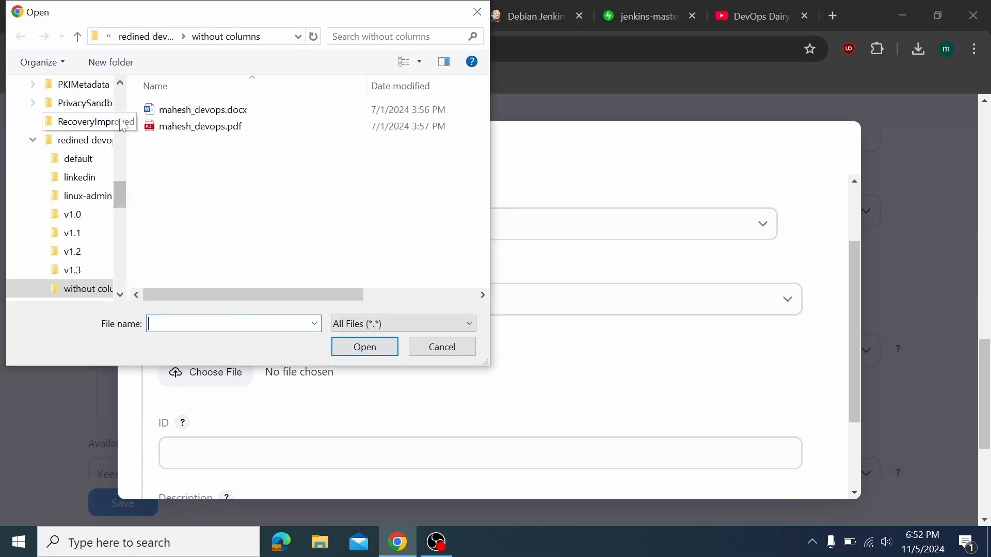
{"action": "scroll", "coordinate": [67, 155], "scroll_direction": "up", "scroll_amount": 10}
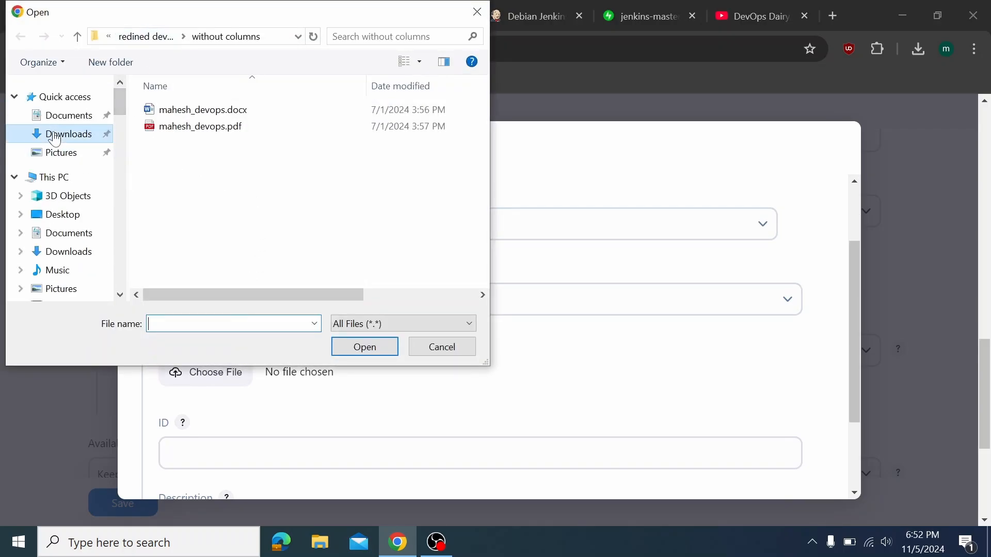
{"action": "left_click", "coordinate": [62, 133]}
{"action": "left_click", "coordinate": [176, 129]}
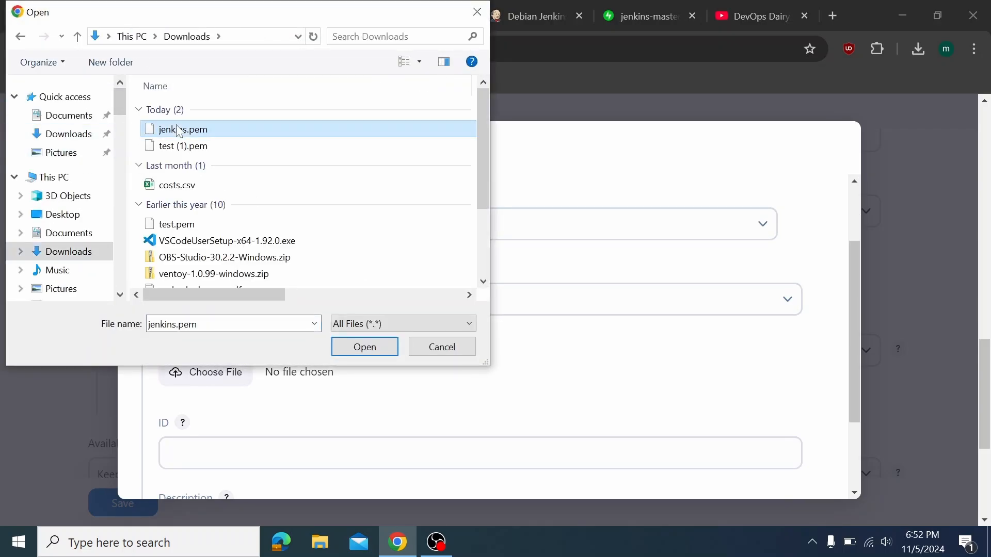
{"action": "left_click", "coordinate": [361, 349]}
Use ssh_key as both ID and description, then add the credential
{"action": "scroll", "coordinate": [339, 423], "scroll_direction": "down", "scroll_amount": 2}
{"action": "left_click", "coordinate": [335, 362]}
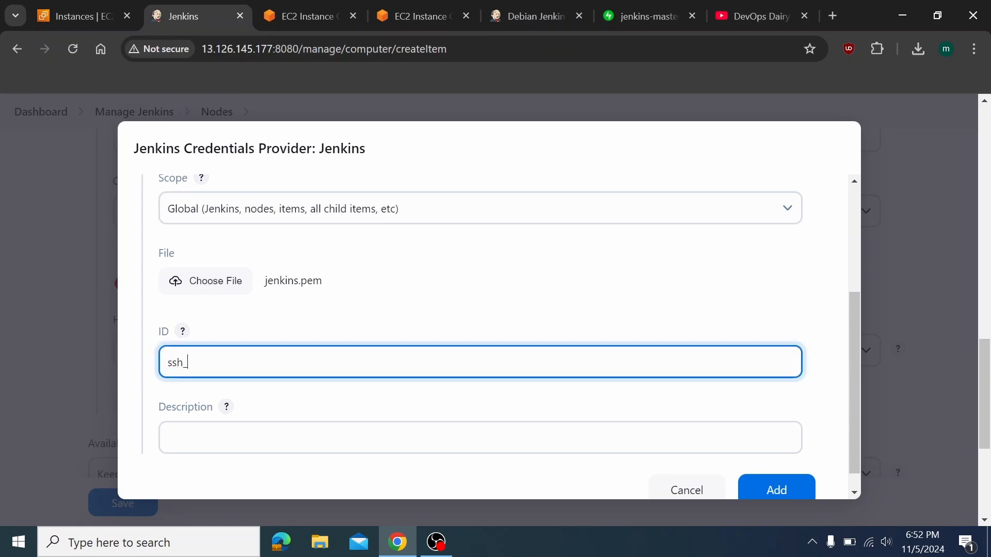
{"action": "key", "text": "ctrl+a"}
{"action": "key", "text": "ctrl+c"}
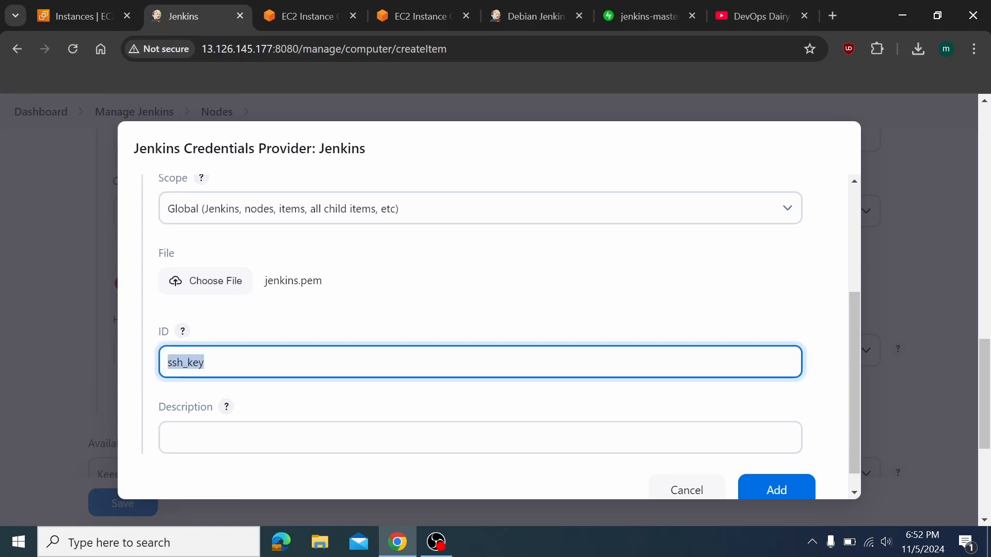
{"action": "key", "text": "Tab"}
{"action": "key", "text": "ctrl+v"}
{"action": "scroll", "coordinate": [295, 188], "scroll_direction": "up", "scroll_amount": 2}
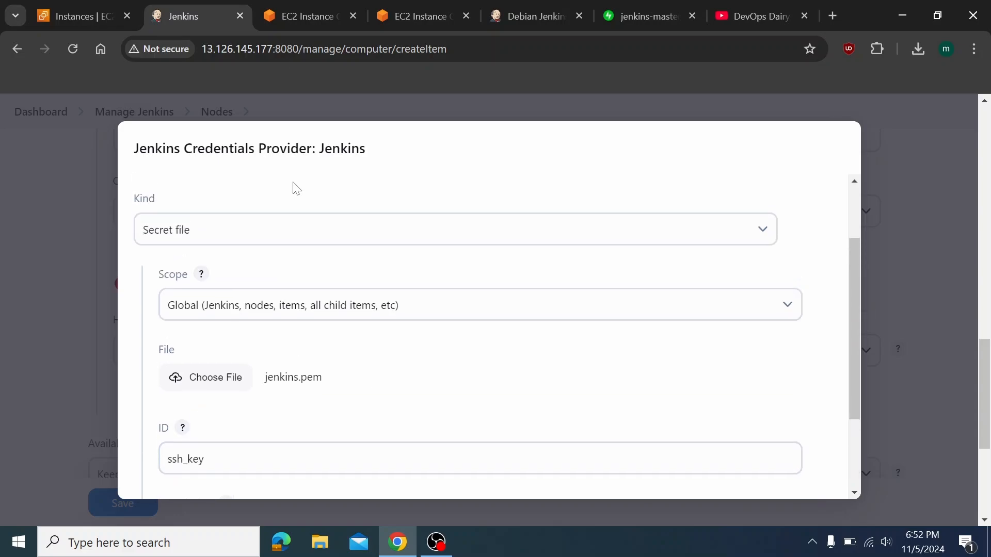
{"action": "scroll", "coordinate": [467, 378], "scroll_direction": "down", "scroll_amount": 1}
{"action": "scroll", "coordinate": [468, 378], "scroll_direction": "up", "scroll_amount": 3}
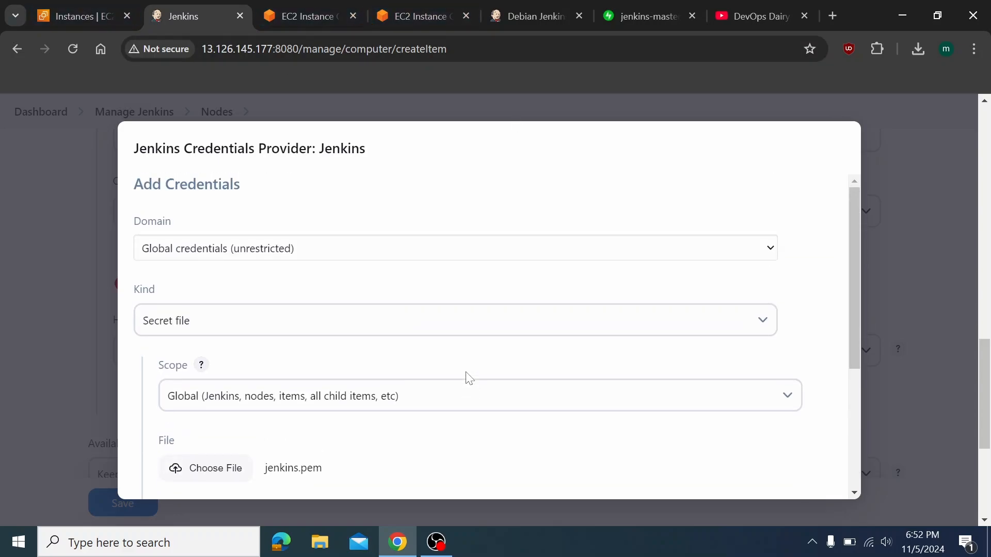
{"action": "scroll", "coordinate": [468, 378], "scroll_direction": "down", "scroll_amount": 4}
{"action": "left_click", "coordinate": [772, 473]}
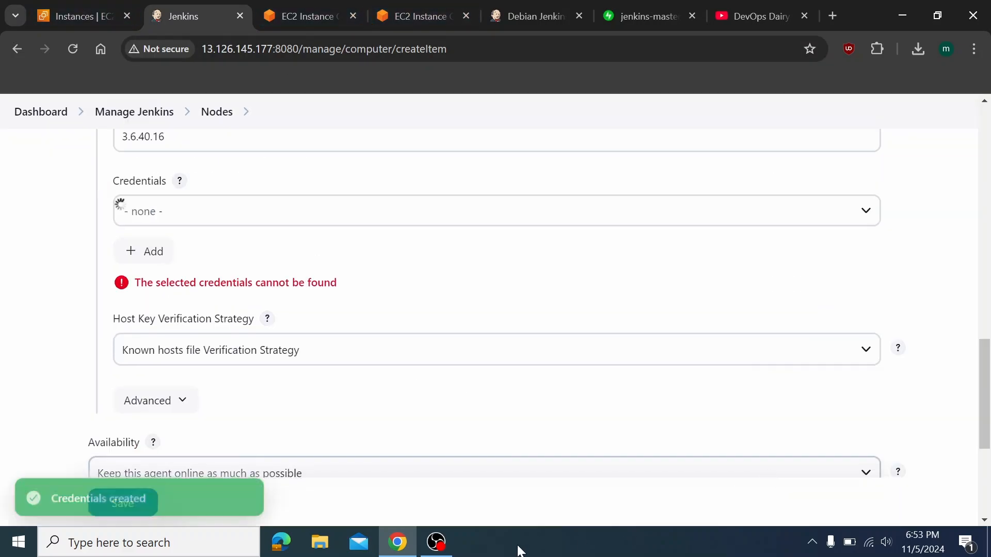
Find no credentials listed, then start another Global Secret file credential in the Jenkins store
{"action": "left_click", "coordinate": [200, 225]}
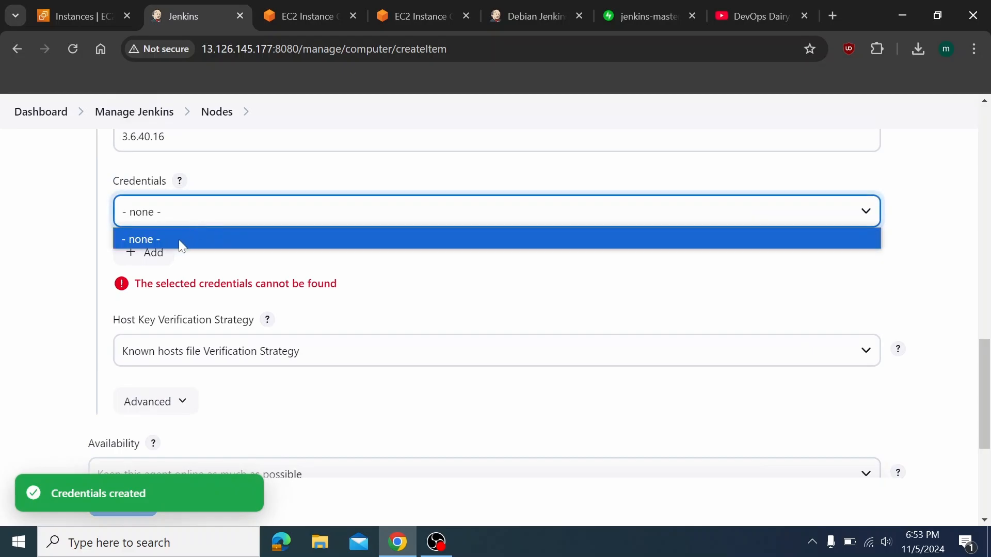
{"action": "left_click_drag", "start_coordinate": [157, 284], "coordinate": [285, 284]}
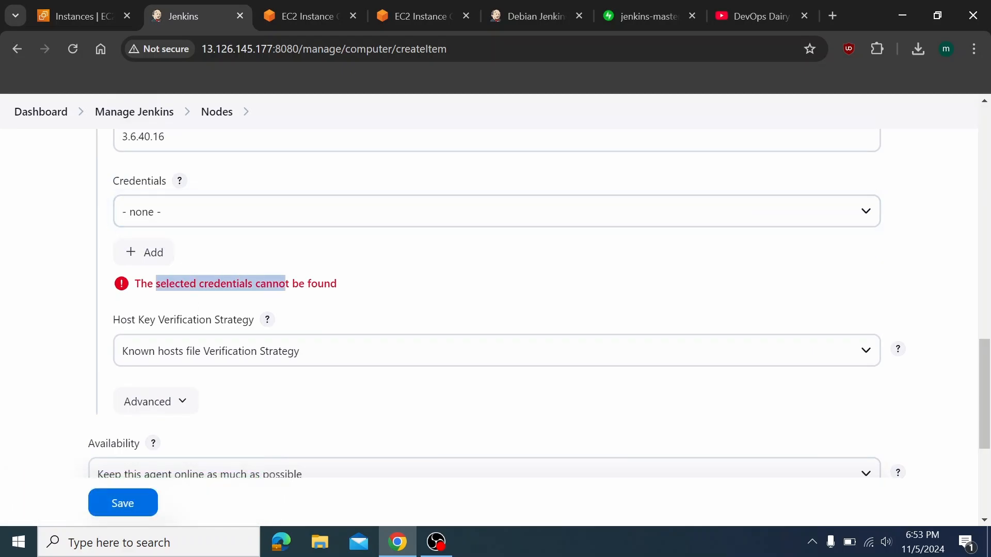
{"action": "left_click", "coordinate": [171, 258]}
{"action": "left_click", "coordinate": [164, 285]}
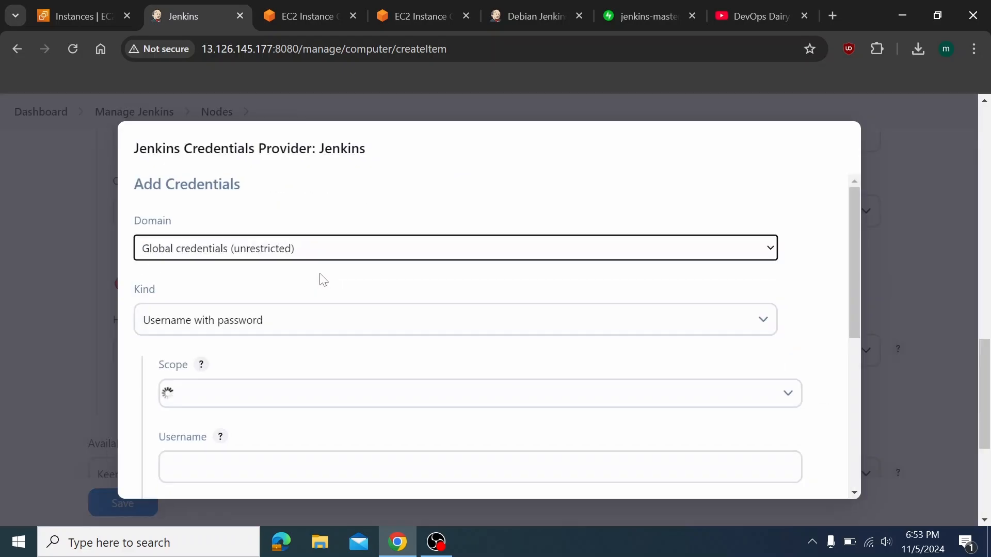
{"action": "left_click", "coordinate": [236, 320]}
{"action": "left_click", "coordinate": [206, 409]}
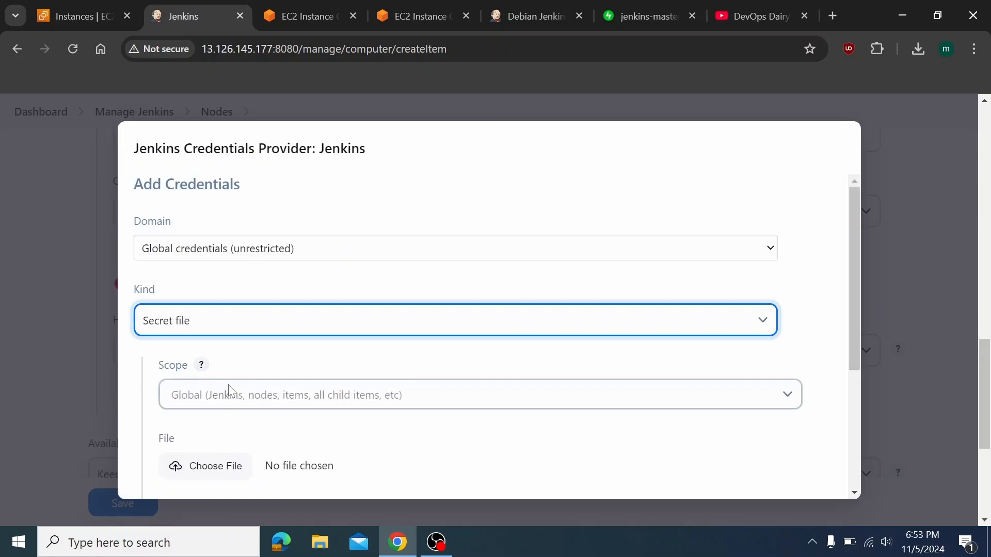
{"action": "scroll", "coordinate": [243, 361], "scroll_direction": "down", "scroll_amount": 1}
{"action": "left_click", "coordinate": [319, 364]}
{"action": "left_click", "coordinate": [319, 364]}
{"action": "scroll", "coordinate": [317, 362], "scroll_direction": "down", "scroll_amount": 3}
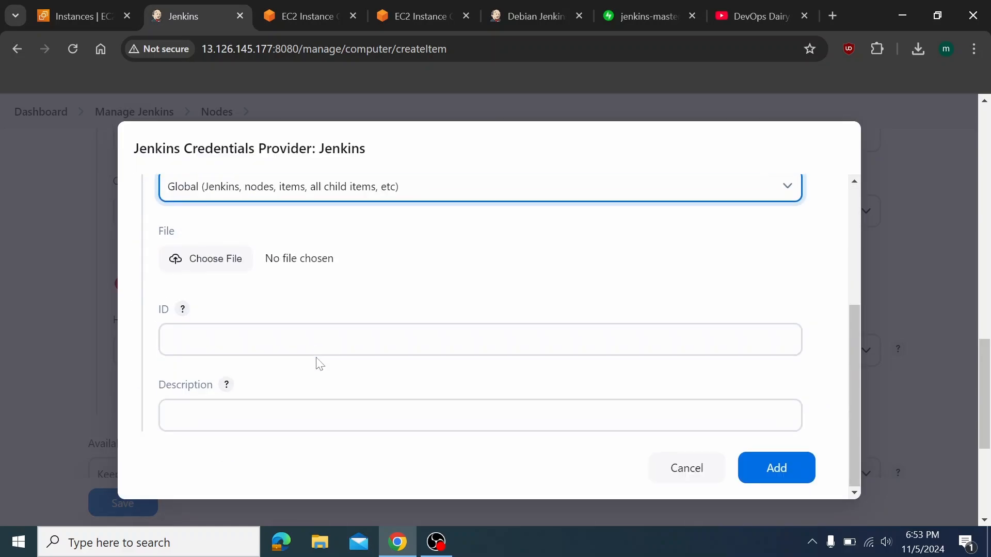
Select jenkins.pem as the secret file
{"action": "left_click", "coordinate": [247, 341]}
{"action": "left_click", "coordinate": [216, 267]}
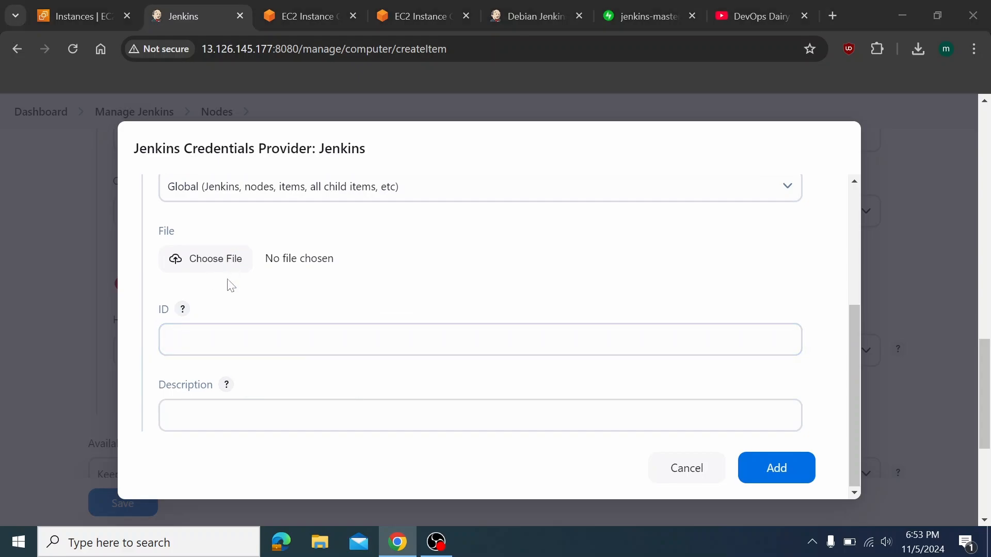
{"action": "left_click", "coordinate": [178, 129]}
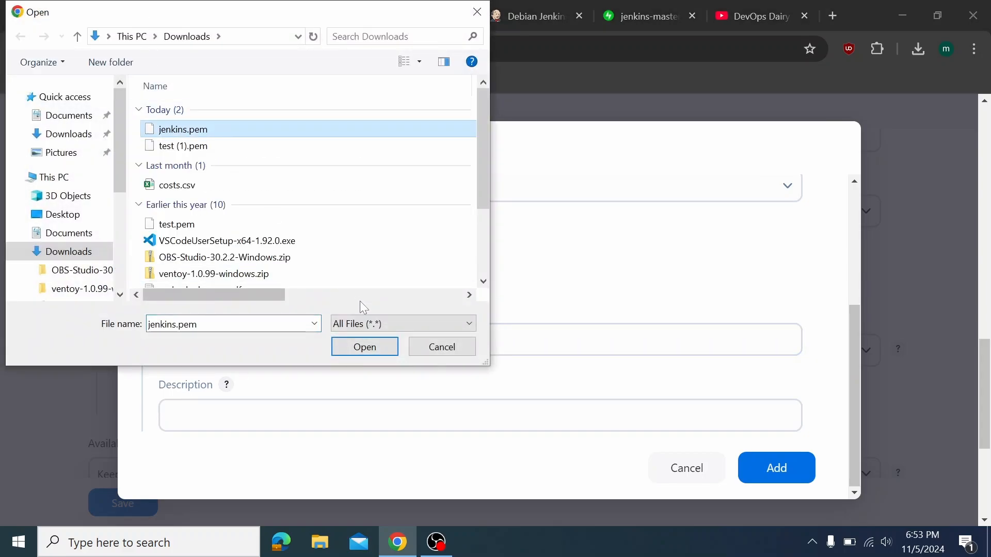
{"action": "left_click", "coordinate": [363, 347]}
Set ID and description to ubuntu and add the credential
{"action": "left_click", "coordinate": [251, 340]}
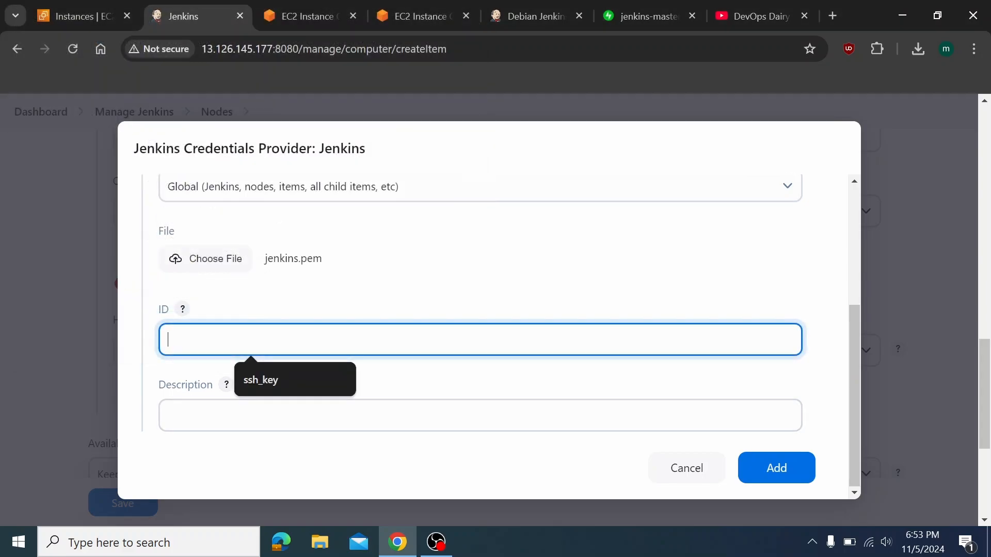
{"action": "type", "text": "ubuntu"}
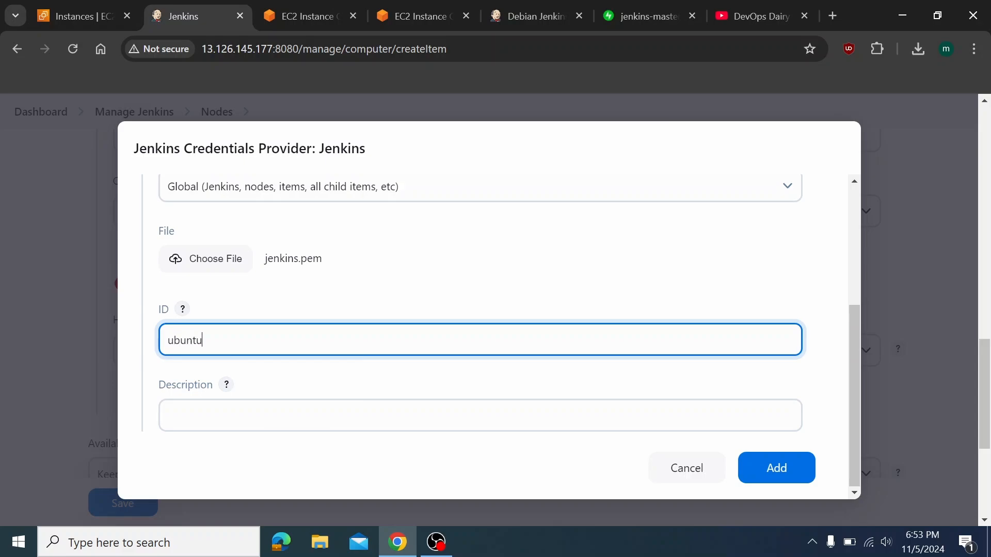
{"action": "key", "text": "ctrl+a"}
{"action": "key", "text": "ctrl+c"}
{"action": "key", "text": "Tab"}
{"action": "key", "text": "ctrl+v"}
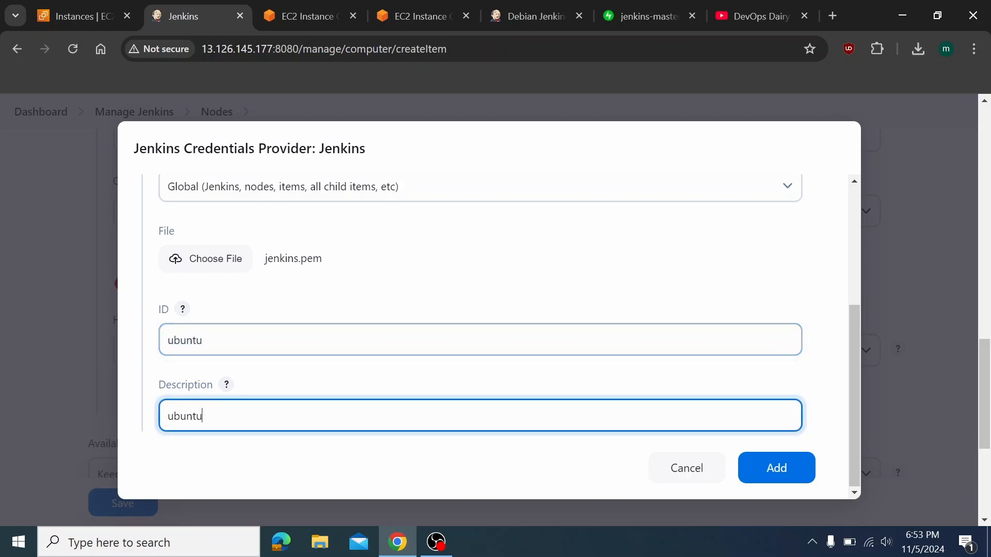
{"action": "scroll", "coordinate": [490, 310], "scroll_direction": "down", "scroll_amount": 1}
{"action": "scroll", "coordinate": [373, 261], "scroll_direction": "up", "scroll_amount": 3}
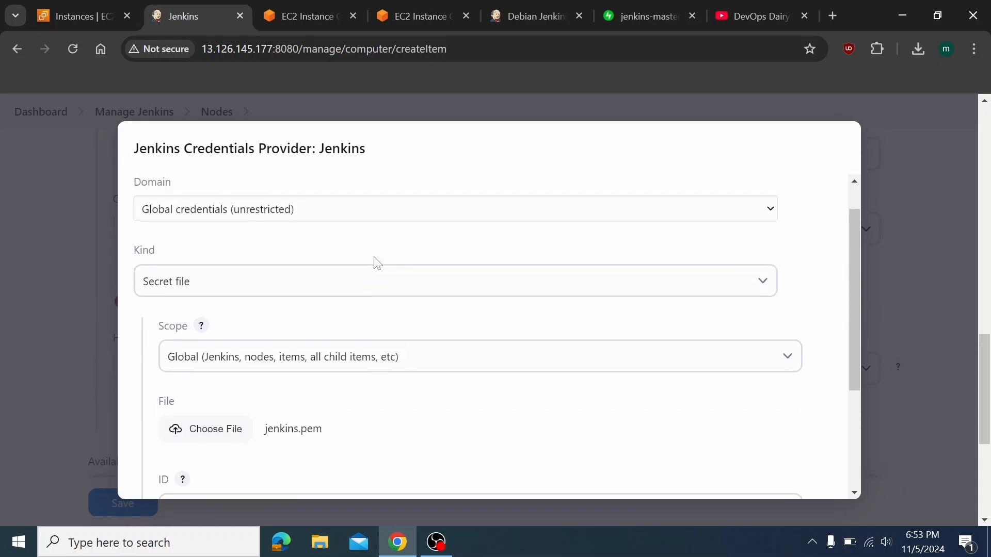
{"action": "scroll", "coordinate": [390, 400], "scroll_direction": "down", "scroll_amount": 1}
{"action": "scroll", "coordinate": [389, 400], "scroll_direction": "up", "scroll_amount": 1}
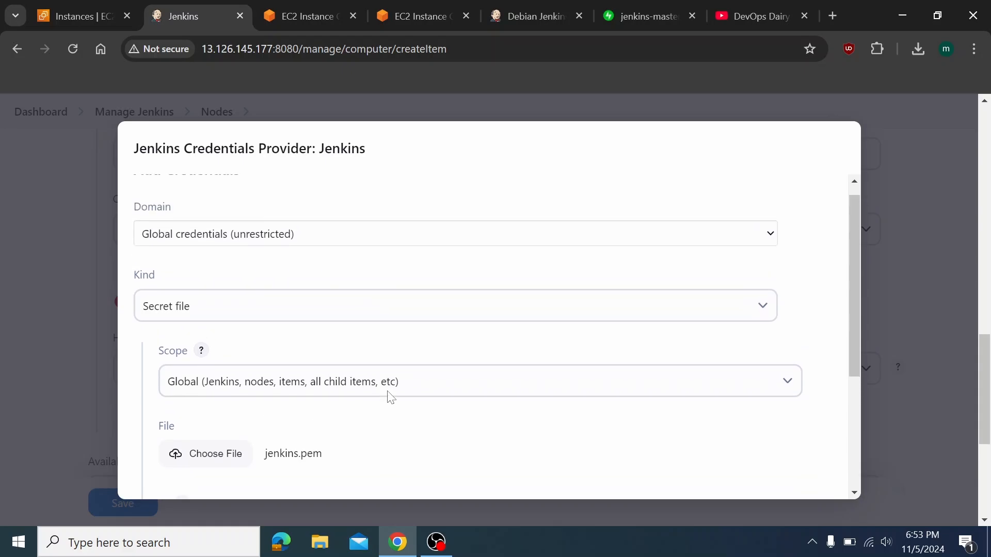
{"action": "scroll", "coordinate": [389, 401], "scroll_direction": "down", "scroll_amount": 4}
{"action": "left_click", "coordinate": [755, 481]}
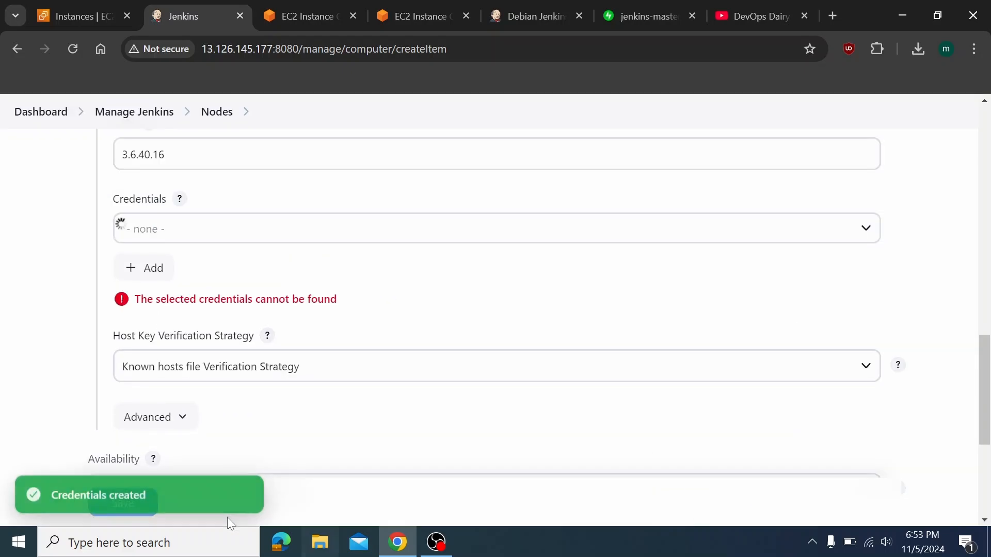
Reload the node form and confirm the Credentials list still shows none
{"action": "left_click", "coordinate": [177, 239]}
{"action": "left_click", "coordinate": [303, 336]}
{"action": "key", "text": "F5"}
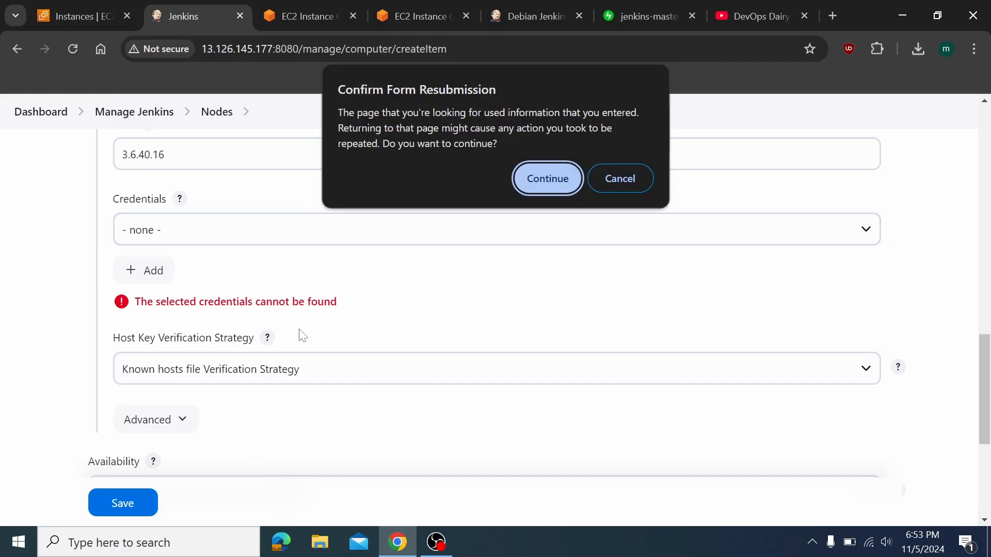
{"action": "left_click", "coordinate": [519, 176]}
{"action": "left_click", "coordinate": [573, 154]}
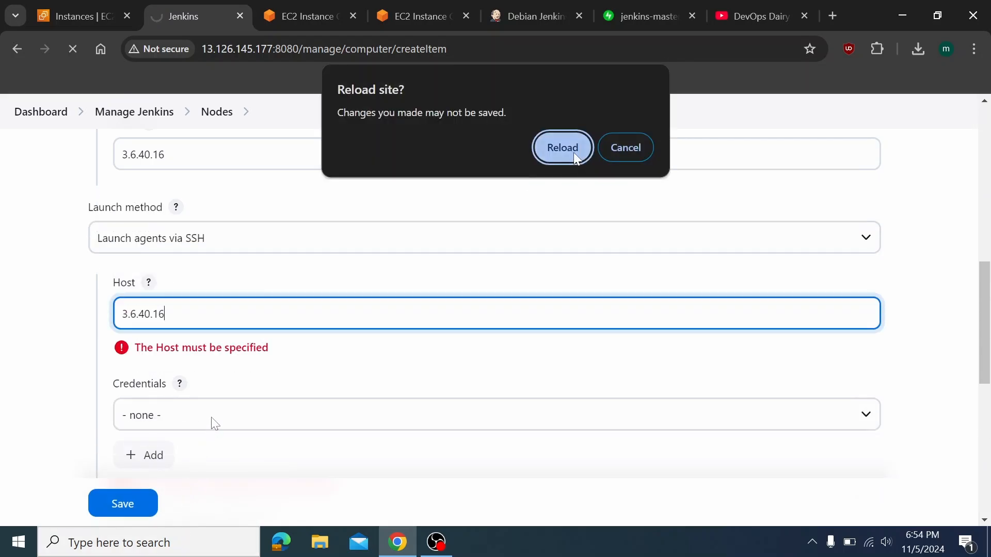
{"action": "left_click", "coordinate": [212, 412]}
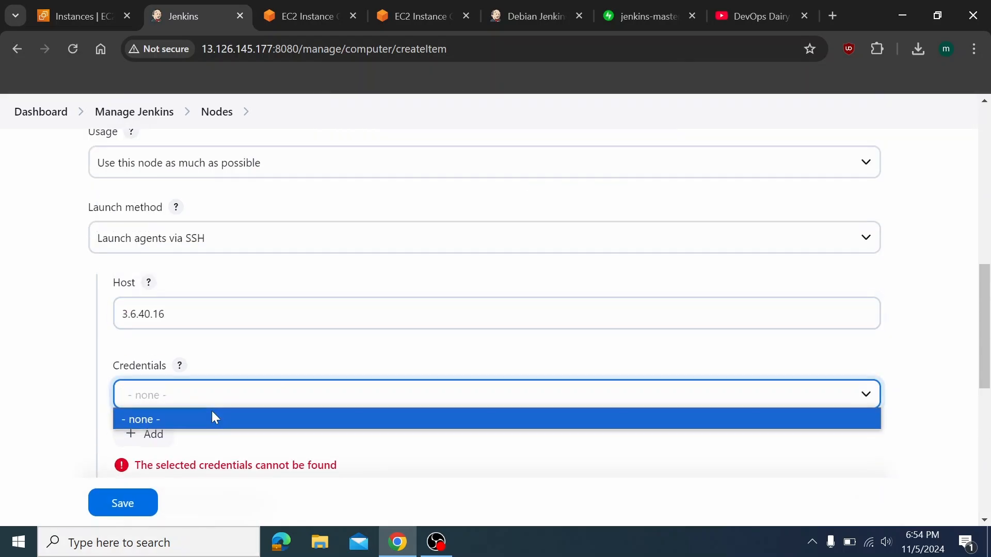
{"action": "left_click", "coordinate": [233, 428]}
Start a new SSH Username with private key credential, choosing to enter the key directly
{"action": "left_click", "coordinate": [144, 431]}
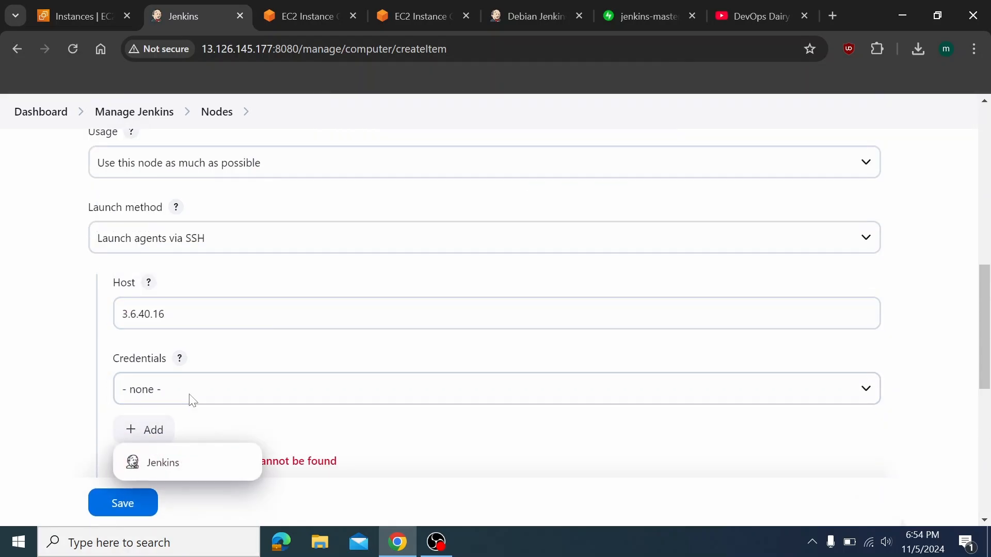
{"action": "left_click", "coordinate": [190, 467]}
{"action": "left_click", "coordinate": [239, 321]}
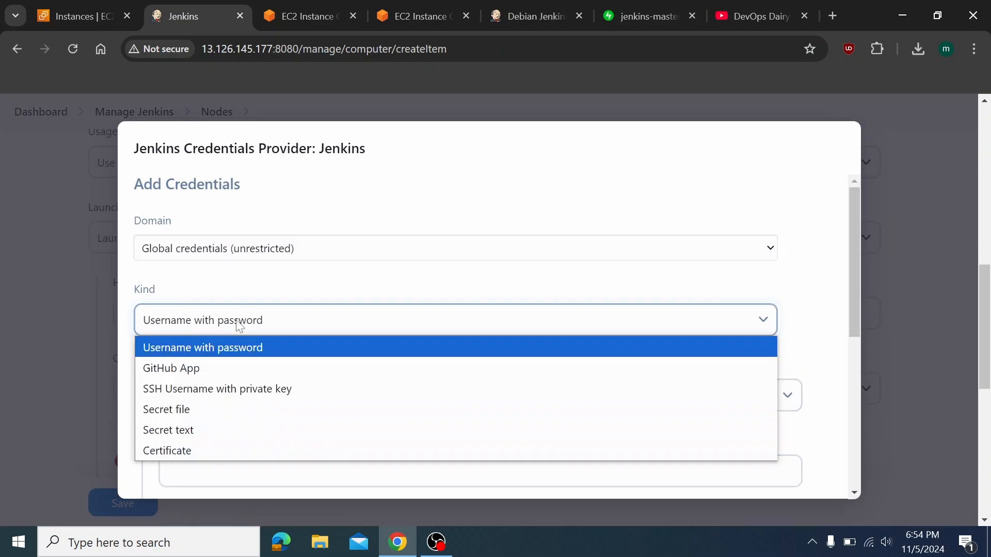
{"action": "left_click", "coordinate": [254, 395]}
{"action": "scroll", "coordinate": [217, 413], "scroll_direction": "down", "scroll_amount": 4}
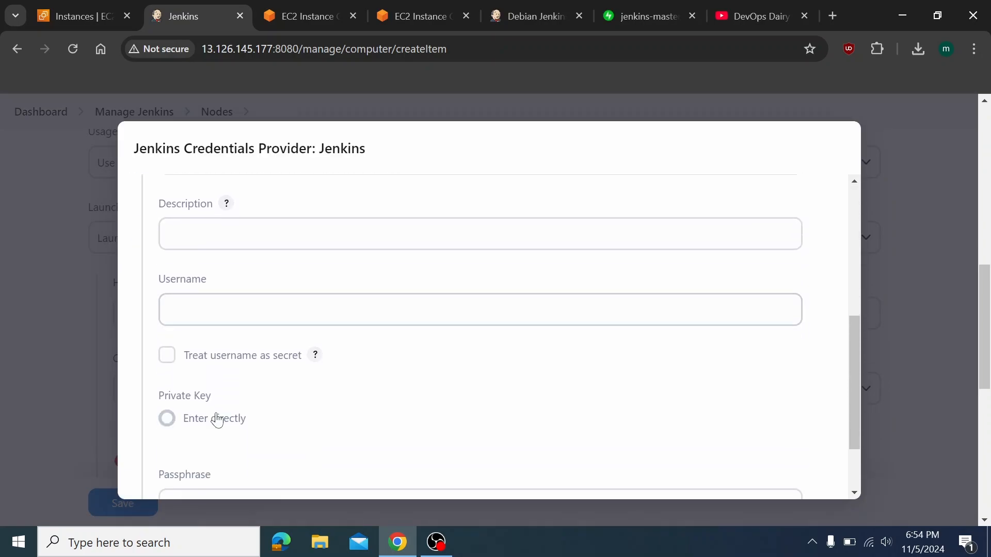
{"action": "scroll", "coordinate": [218, 419], "scroll_direction": "down", "scroll_amount": 2}
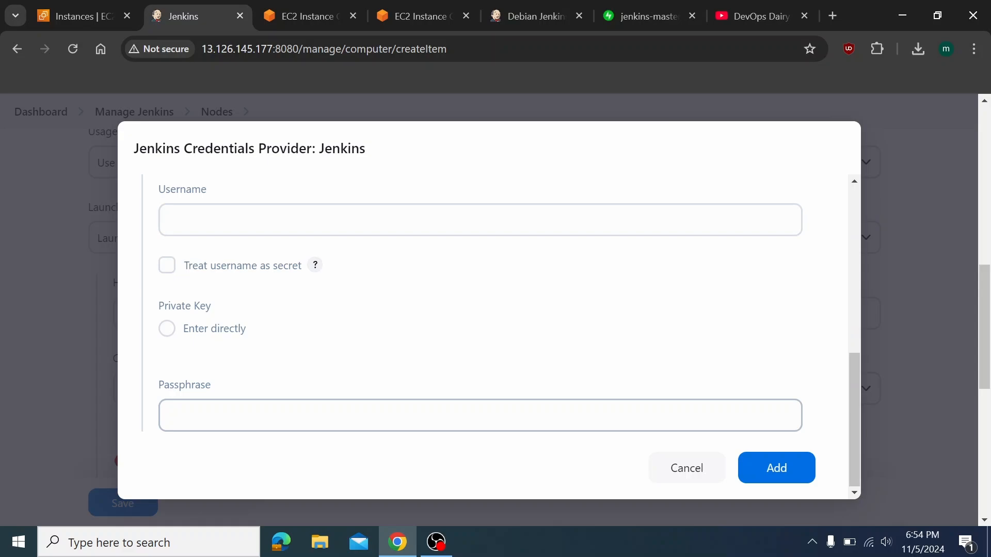
{"action": "left_click", "coordinate": [170, 333]}
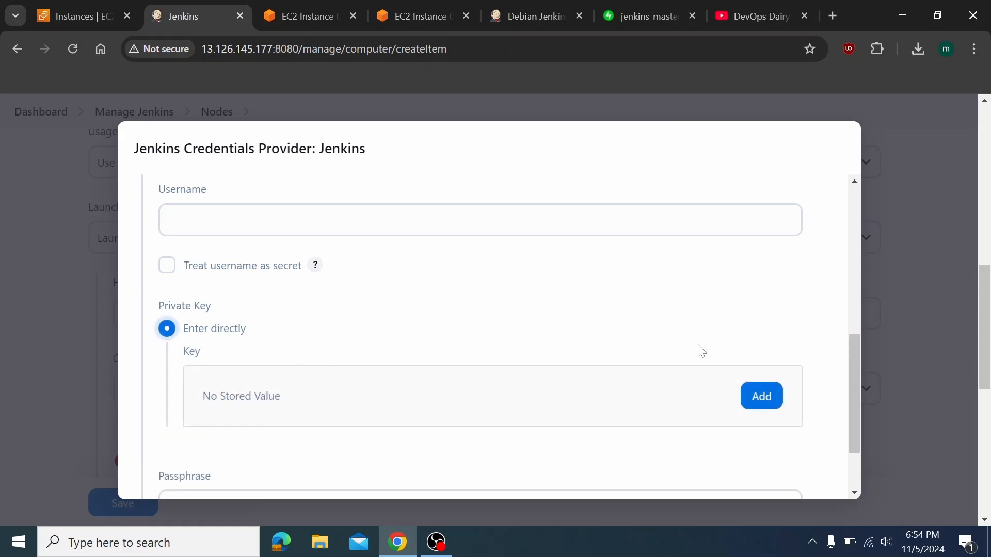
{"action": "left_click", "coordinate": [778, 405]}
{"action": "scroll", "coordinate": [370, 356], "scroll_direction": "down", "scroll_amount": 2}
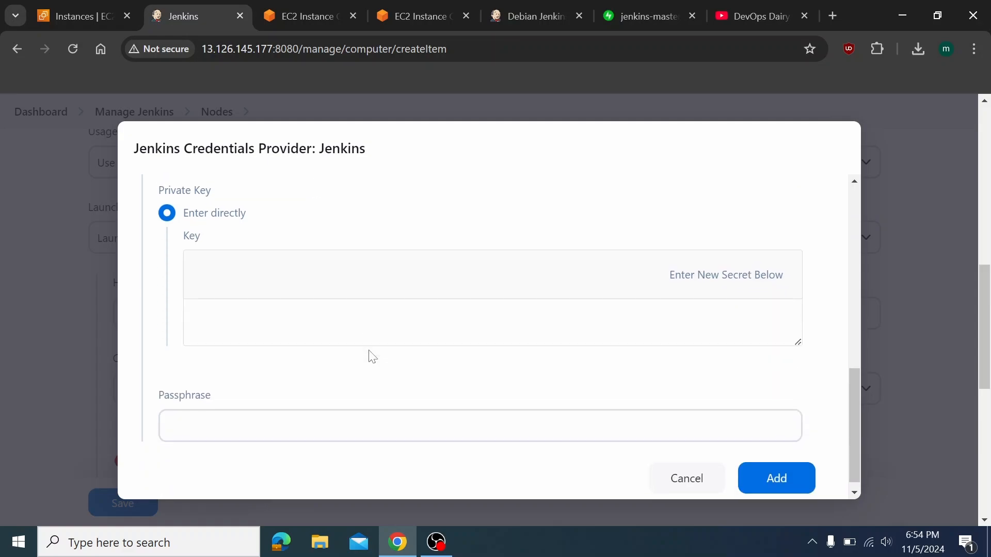
{"action": "scroll", "coordinate": [532, 313], "scroll_direction": "up", "scroll_amount": 5}
{"action": "scroll", "coordinate": [532, 313], "scroll_direction": "down", "scroll_amount": 3}
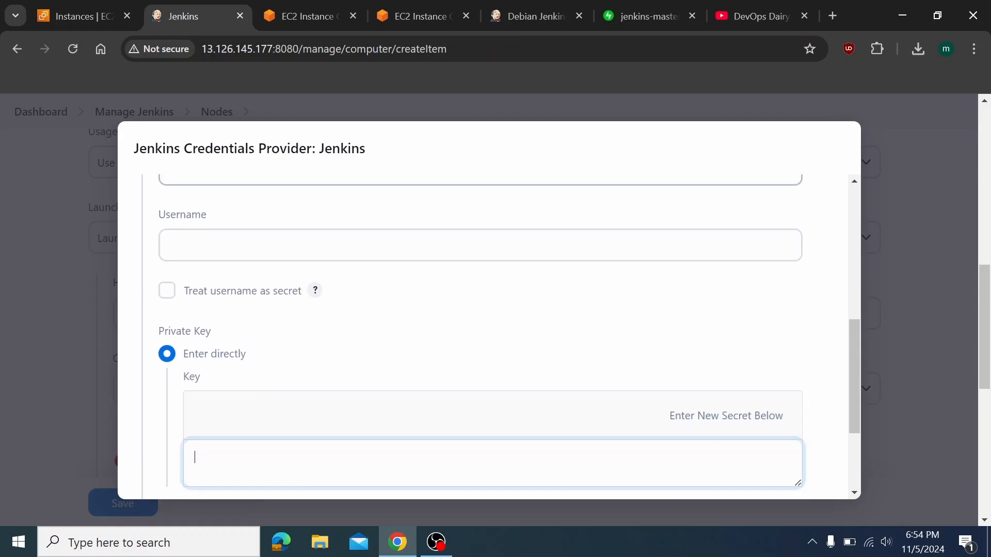
{"action": "scroll", "coordinate": [532, 314], "scroll_direction": "up", "scroll_amount": 3}
{"action": "scroll", "coordinate": [270, 318], "scroll_direction": "up", "scroll_amount": 3}
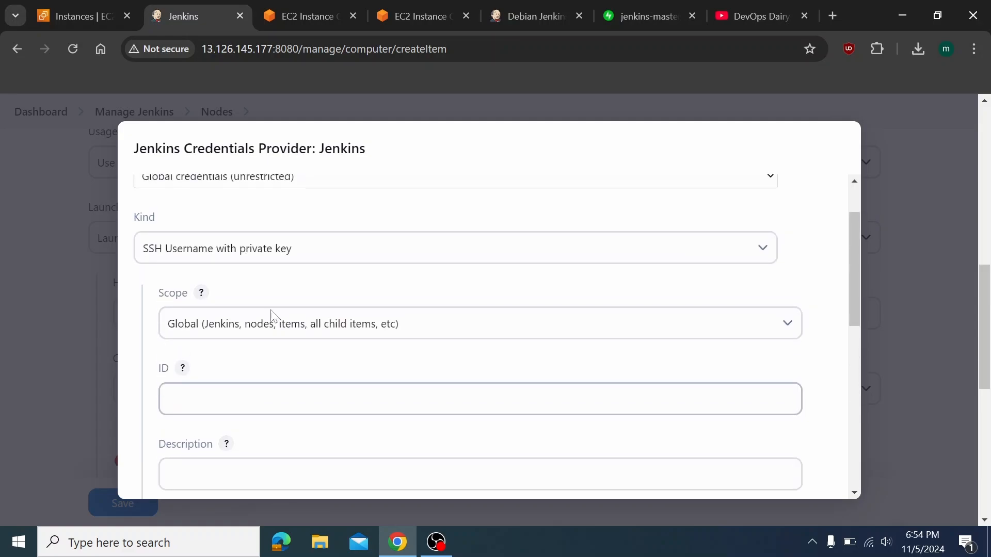
Enter ID ubuntu, find it already in use, clear it and cancel the dialog
{"action": "left_click", "coordinate": [253, 399]}
{"action": "type", "text": "ubuntu"}
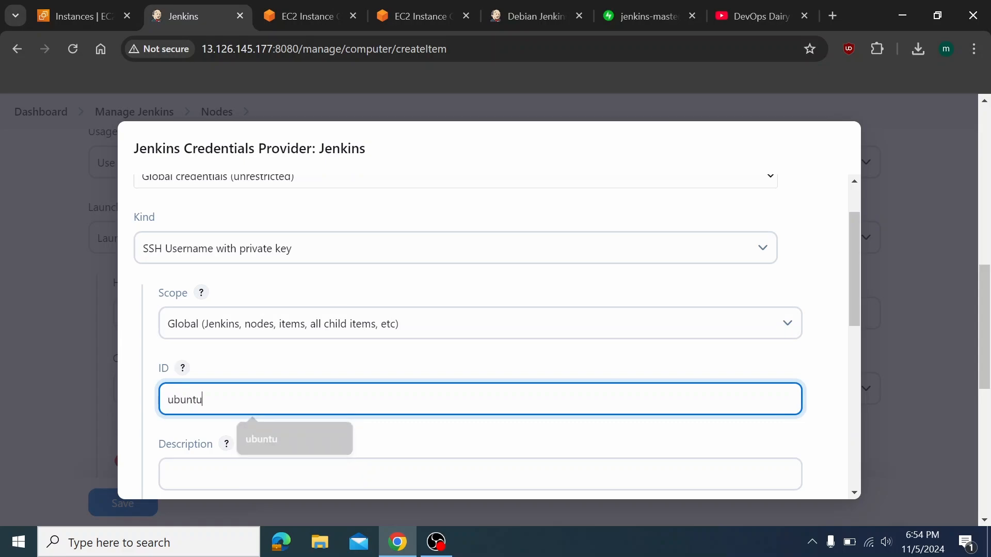
{"action": "key", "text": "Tab"}
{"action": "scroll", "coordinate": [480, 336], "scroll_direction": "down", "scroll_amount": 1}
{"action": "left_click", "coordinate": [253, 319]}
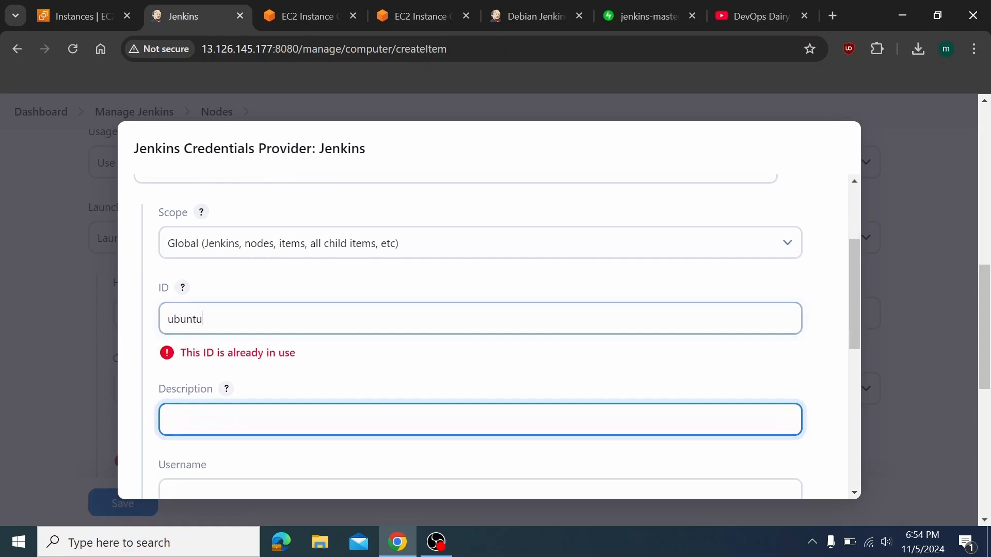
{"action": "key", "text": "ctrl+a"}
{"action": "key", "text": "BackSpace"}
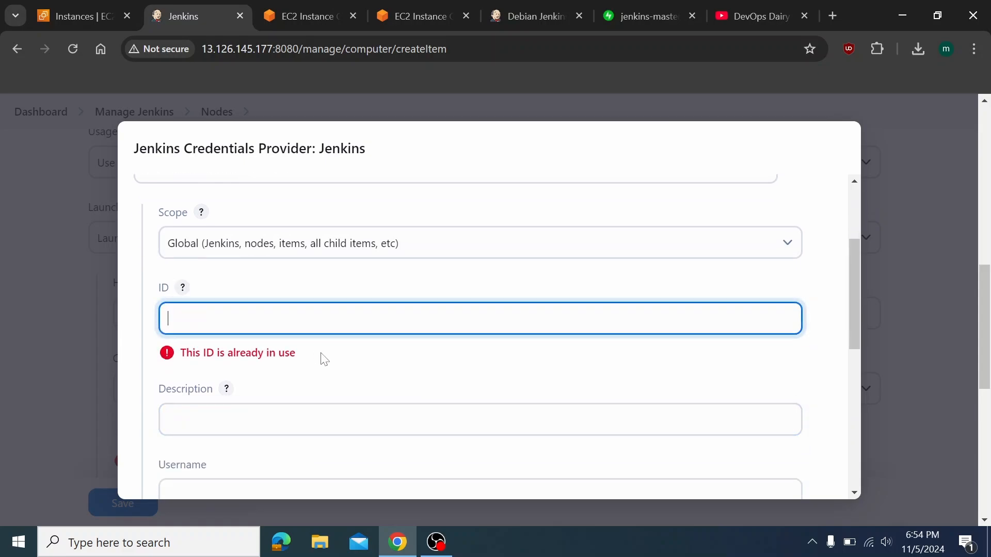
{"action": "key", "text": "Escape"}
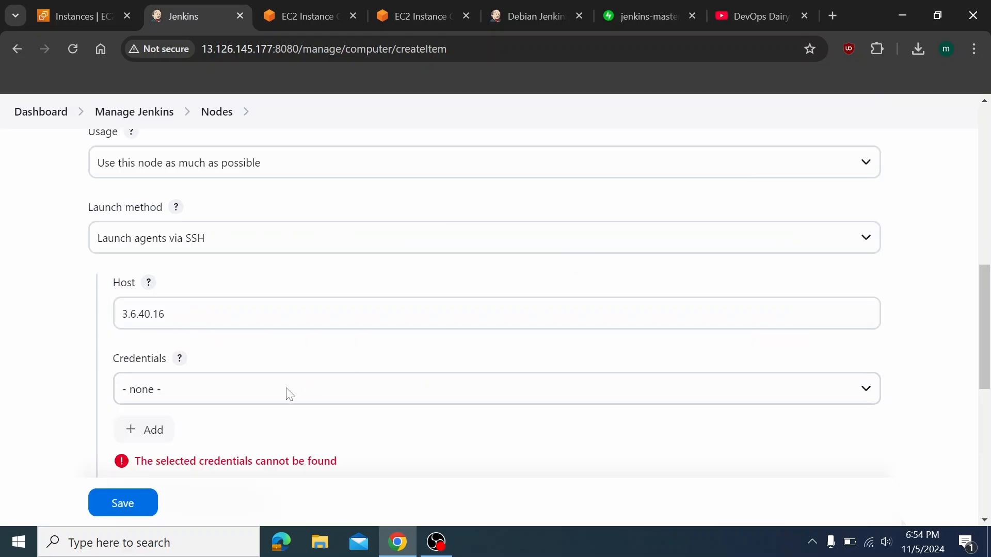
{"action": "scroll", "coordinate": [280, 383], "scroll_direction": "down", "scroll_amount": 1}
Add a new Global Jenkins credential of kind SSH Username with private key
{"action": "left_click", "coordinate": [172, 345]}
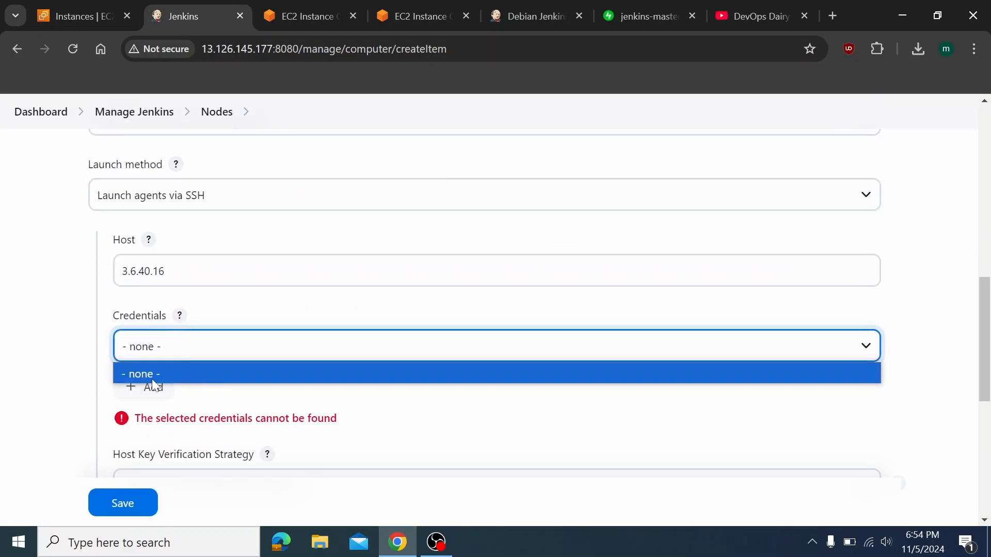
{"action": "left_click", "coordinate": [192, 373]}
{"action": "left_click", "coordinate": [151, 388]}
{"action": "left_click", "coordinate": [203, 420]}
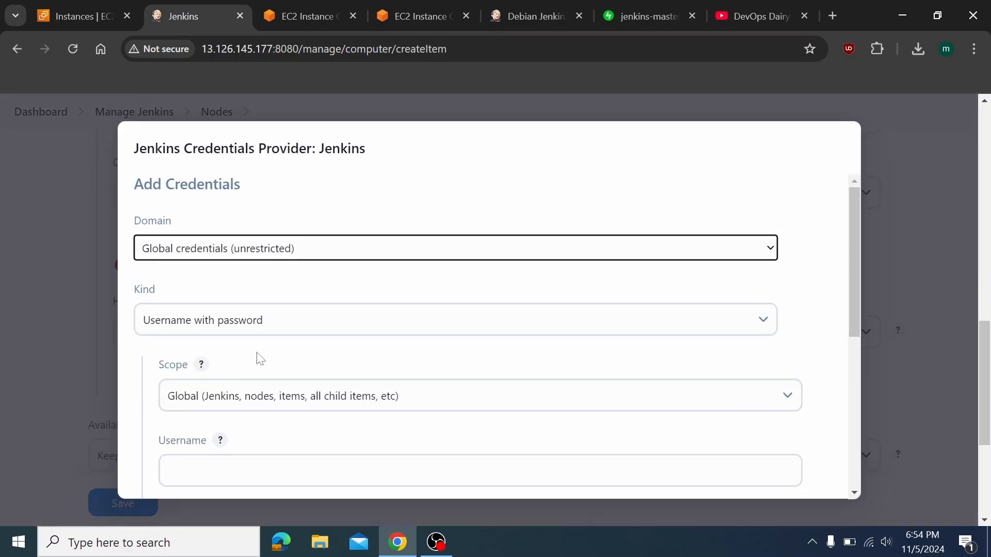
{"action": "left_click", "coordinate": [279, 321]}
{"action": "left_click", "coordinate": [158, 353]}
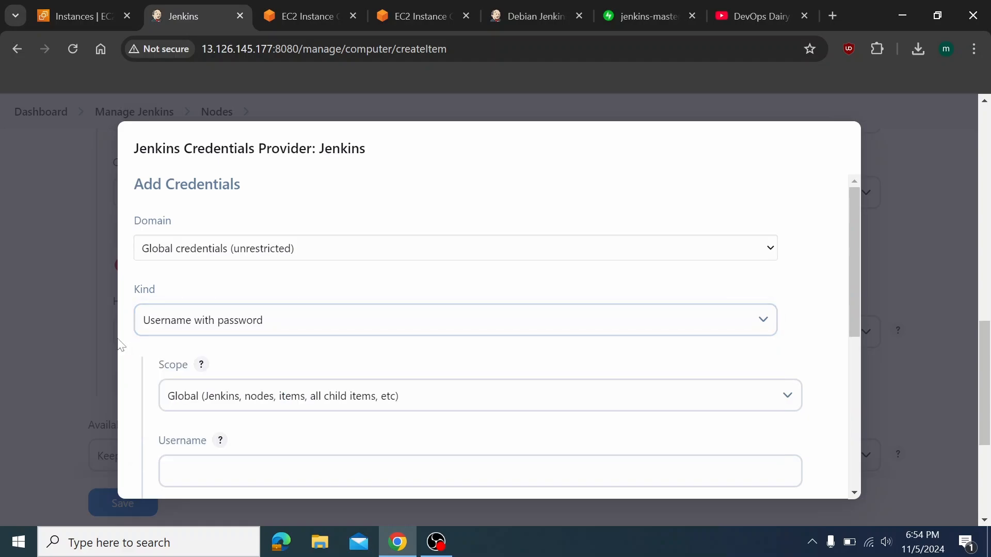
{"action": "left_click", "coordinate": [262, 400]}
{"action": "left_click", "coordinate": [273, 345]}
{"action": "left_click", "coordinate": [276, 330]}
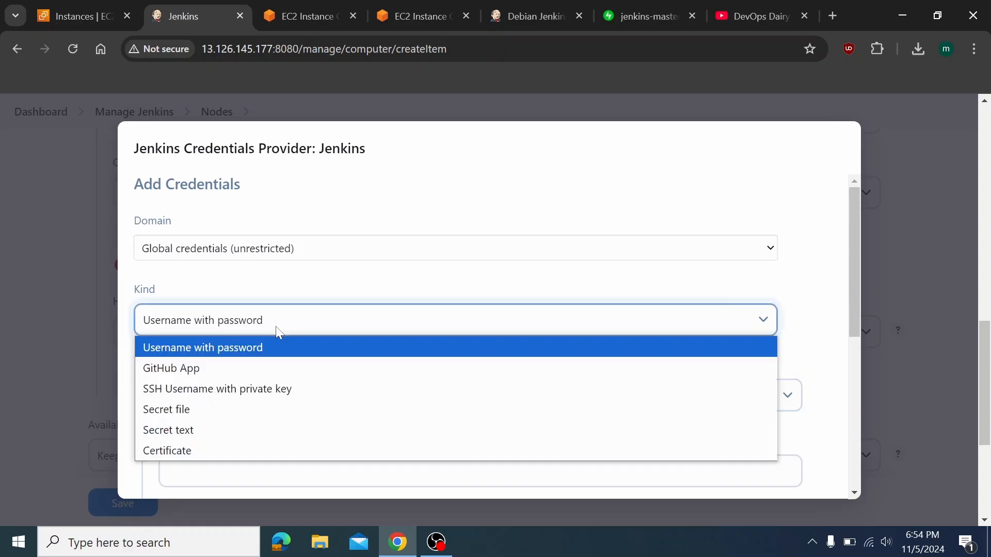
{"action": "left_click", "coordinate": [262, 390]}
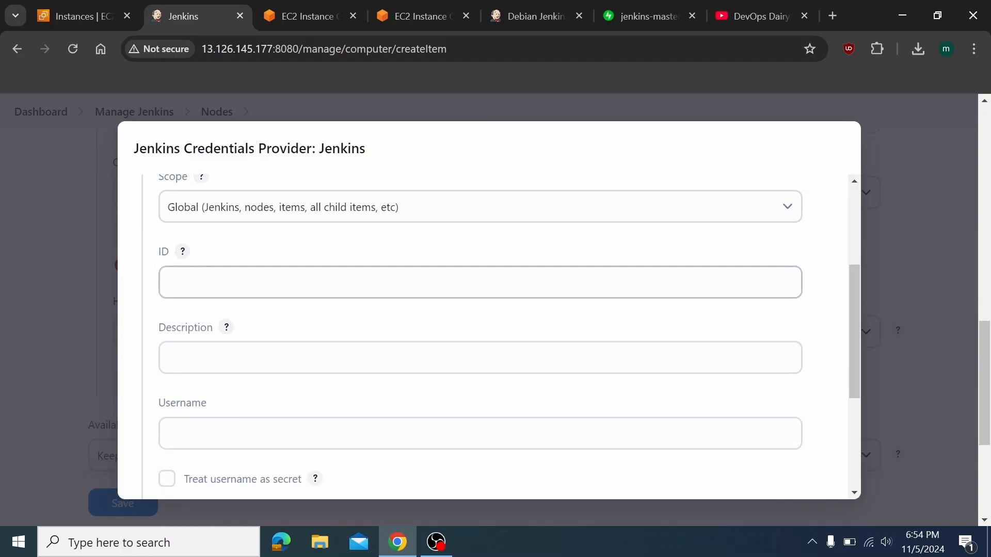
Give it ID and description agent1, mark username ubuntu as secret, and choose Enter directly
{"action": "left_click", "coordinate": [253, 292]}
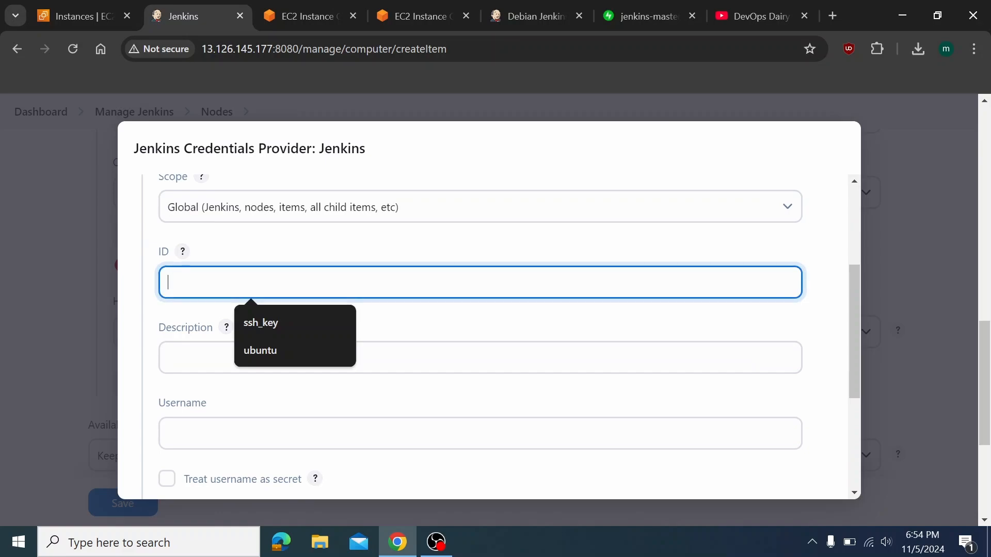
{"action": "type", "text": "agent1"}
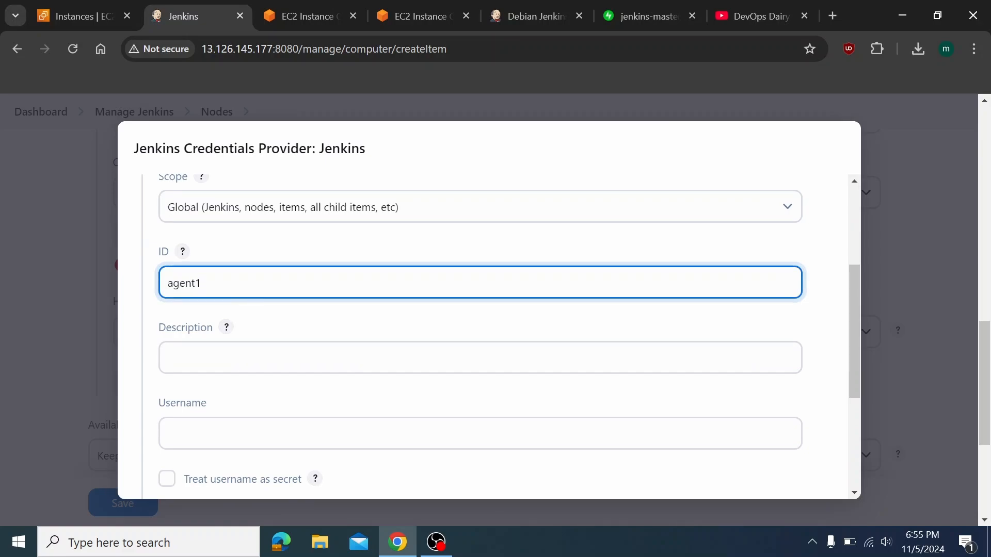
{"action": "key", "text": "ctrl+a"}
{"action": "key", "text": "ctrl+c"}
{"action": "left_click", "coordinate": [252, 343]}
{"action": "key", "text": "ctrl+v"}
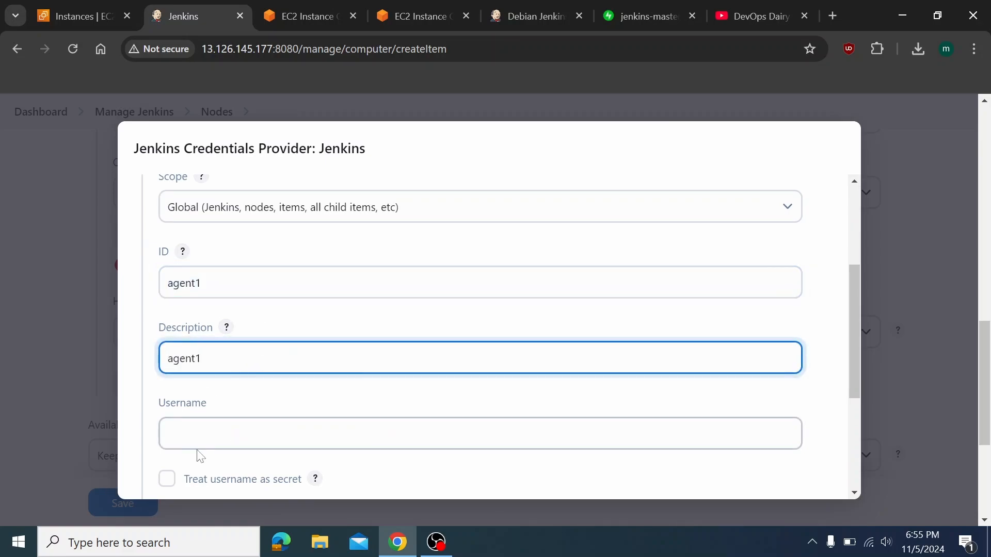
{"action": "key", "text": "Tab"}
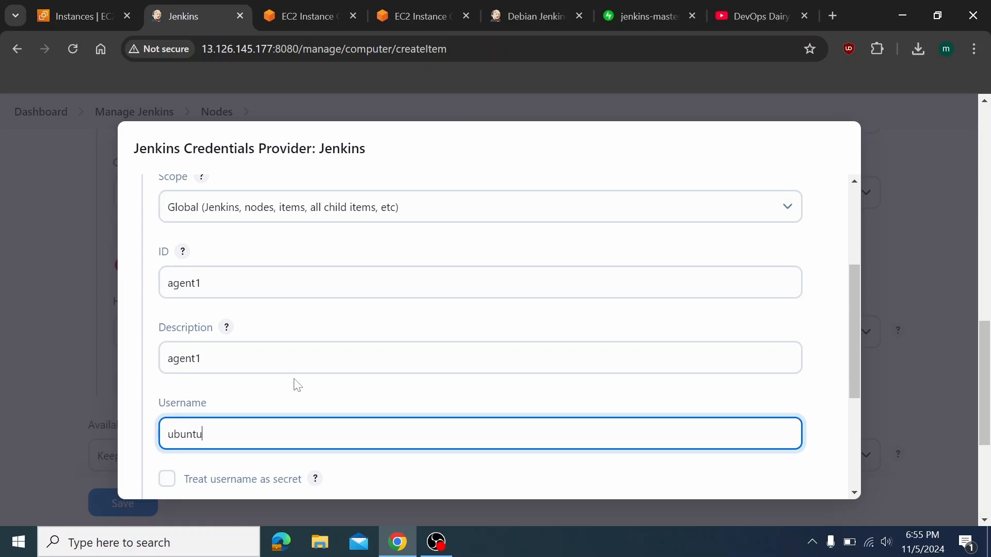
{"action": "scroll", "coordinate": [297, 383], "scroll_direction": "down", "scroll_amount": 2}
{"action": "left_click", "coordinate": [187, 354]}
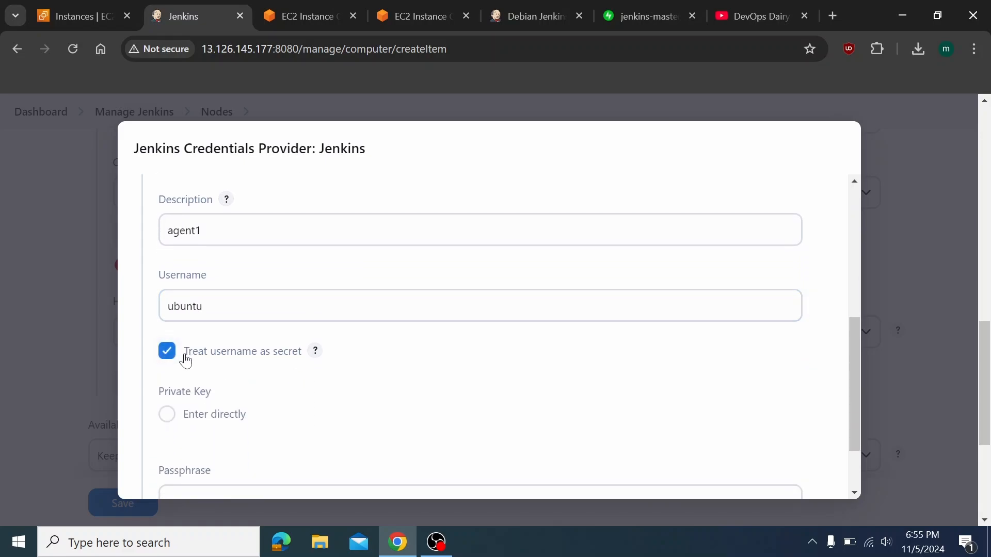
{"action": "scroll", "coordinate": [220, 419], "scroll_direction": "down", "scroll_amount": 2}
{"action": "left_click", "coordinate": [199, 331]}
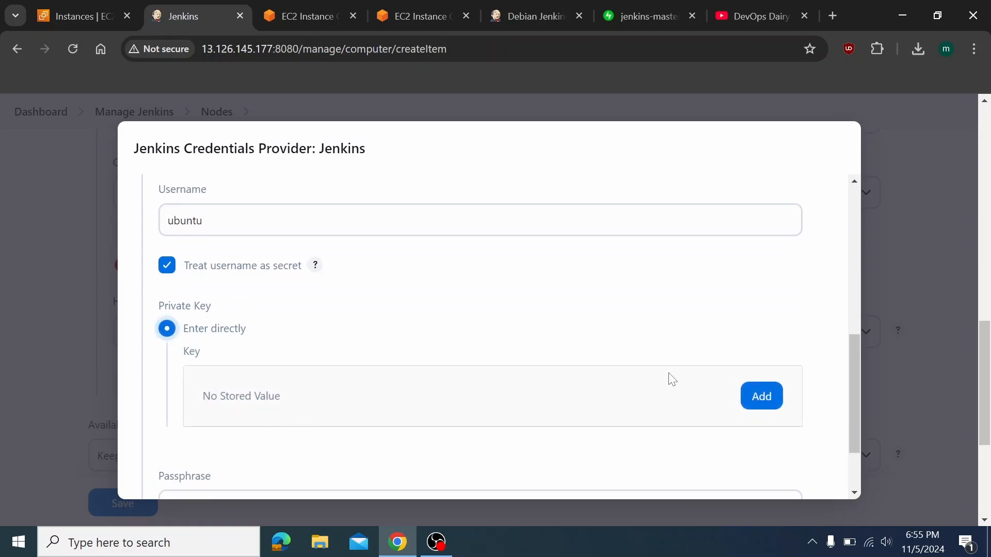
{"action": "left_click", "coordinate": [320, 542]}
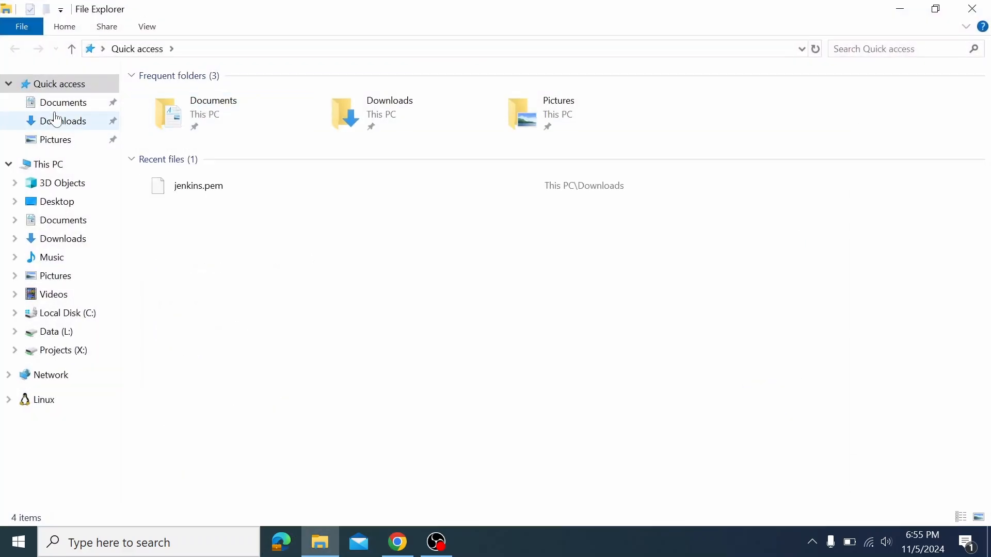
Open jenkins.pem from Downloads in Notepad++ and copy its entire RSA private key
{"action": "left_click", "coordinate": [58, 120]}
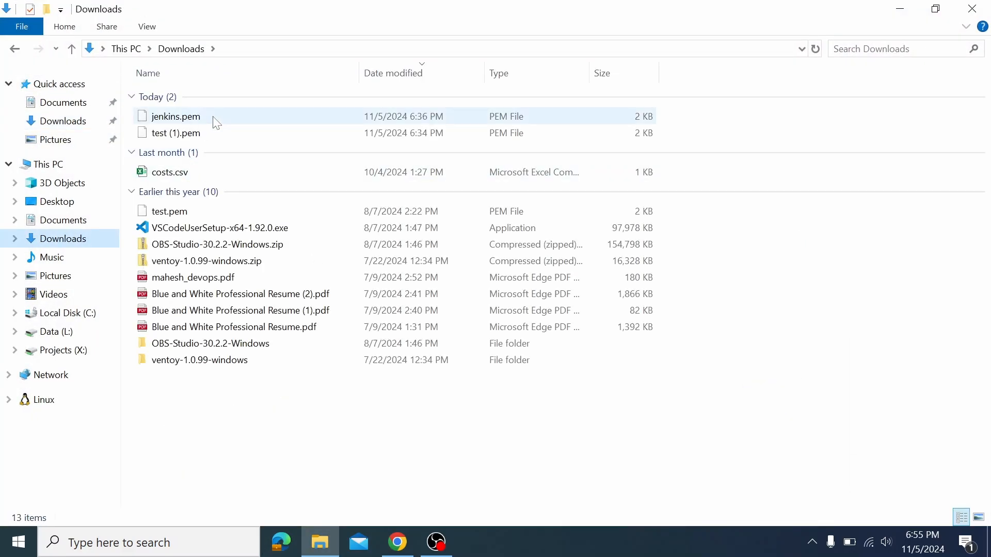
{"action": "right_click", "coordinate": [213, 118]}
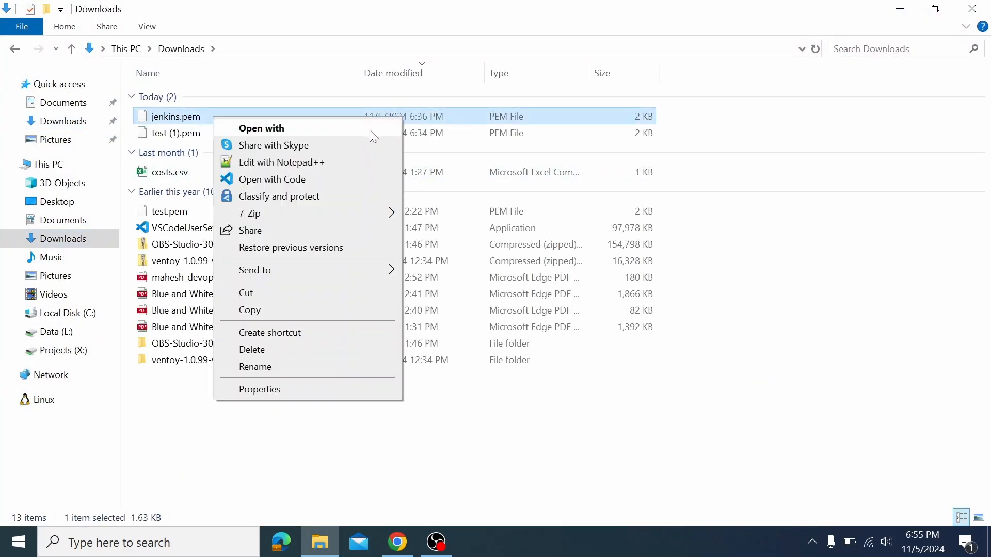
{"action": "left_click", "coordinate": [327, 163]}
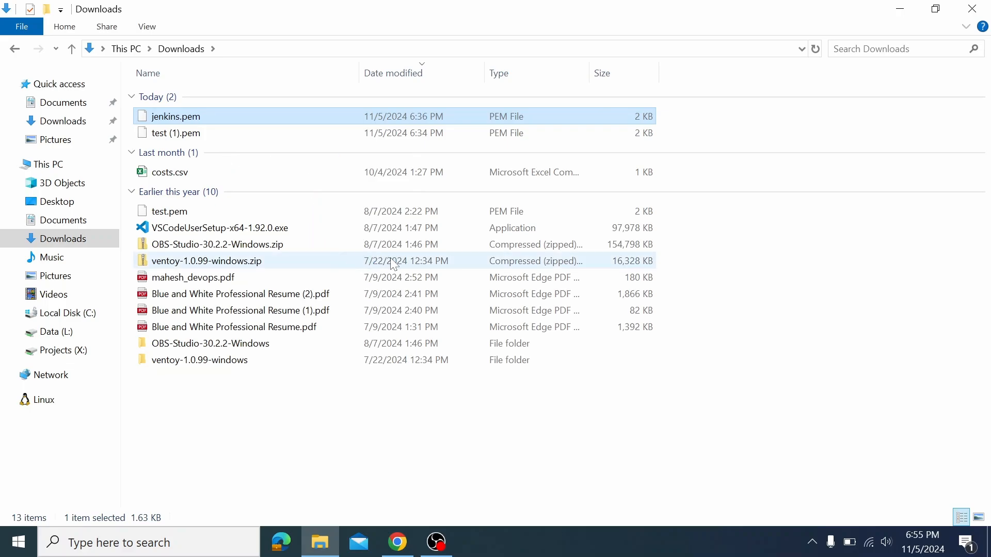
{"action": "key", "text": "ctrl+a"}
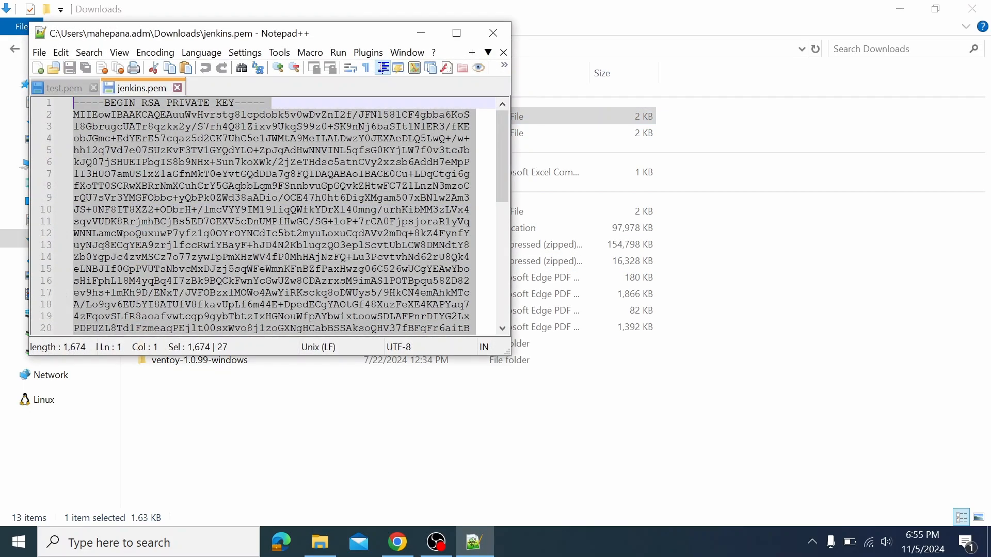
{"action": "key", "text": "alt+Tab"}
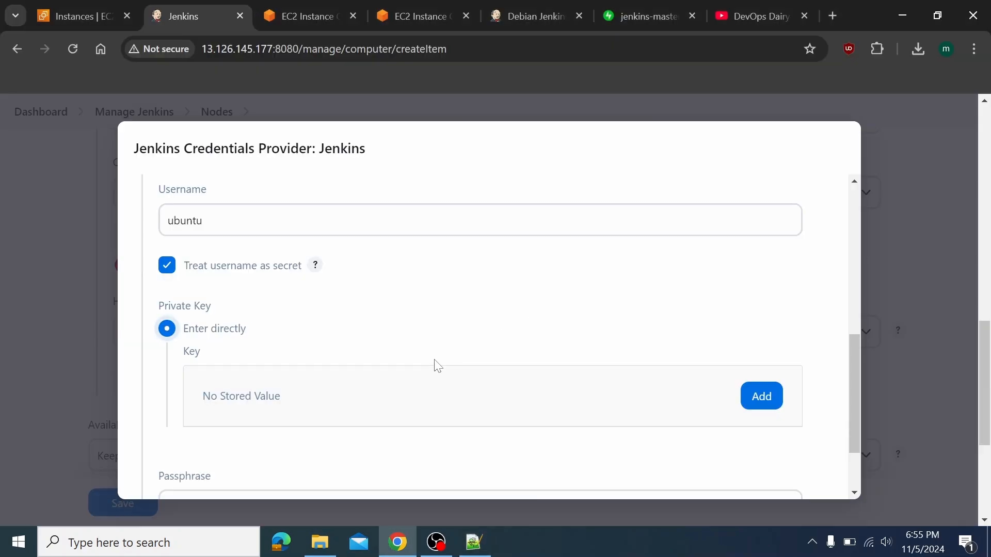
Paste the RSA private key into the Key box and save the agent1 credential
{"action": "left_click", "coordinate": [761, 397]}
{"action": "left_click", "coordinate": [362, 439]}
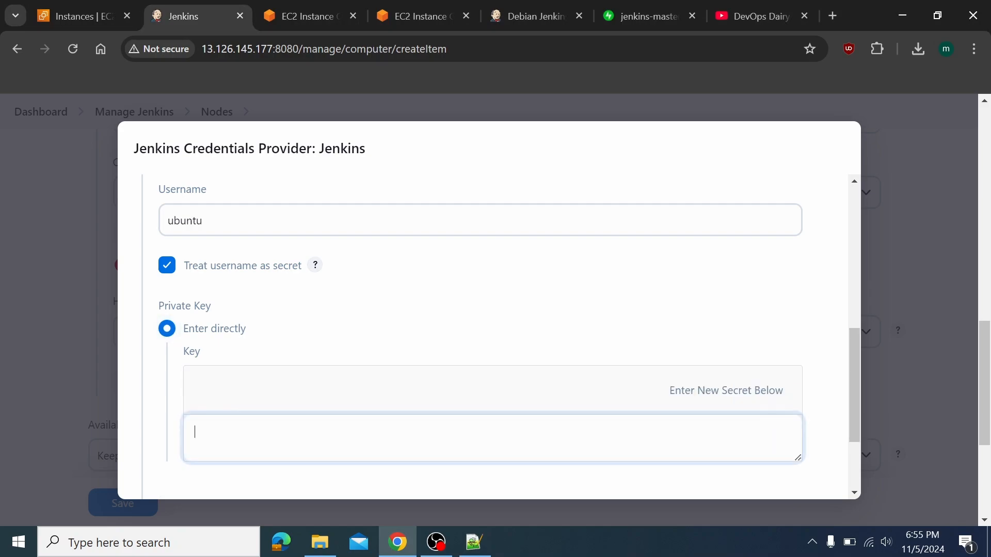
{"action": "key", "text": "ctrl+v"}
{"action": "scroll", "coordinate": [471, 403], "scroll_direction": "down", "scroll_amount": 2}
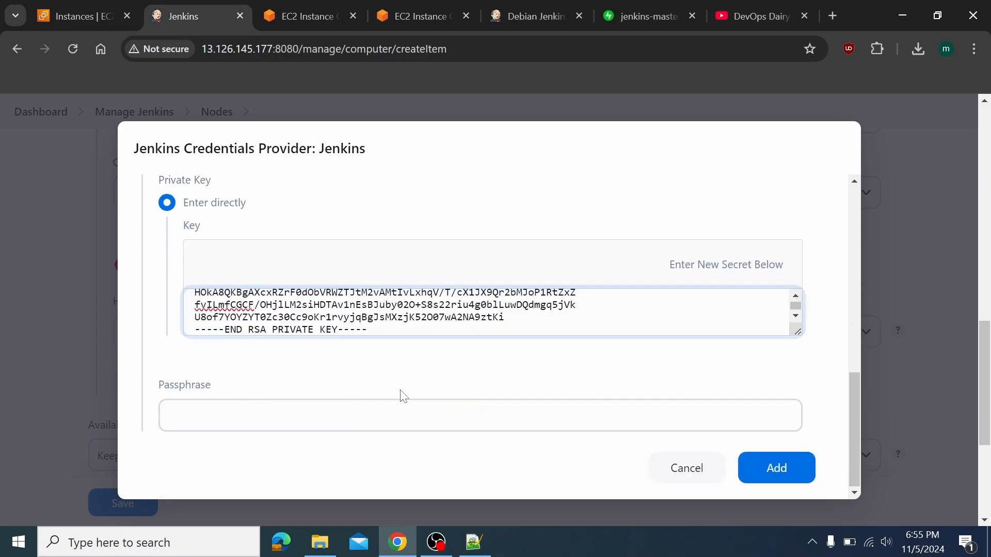
{"action": "left_click", "coordinate": [403, 413]}
{"action": "left_click", "coordinate": [779, 468]}
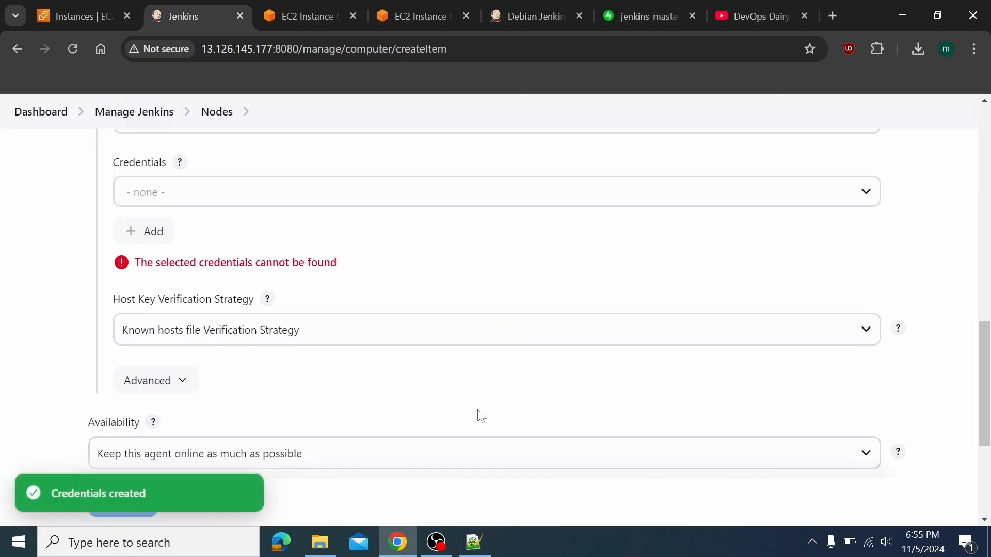
Select agent1 as the node's SSH credentials
{"action": "left_click", "coordinate": [206, 202]}
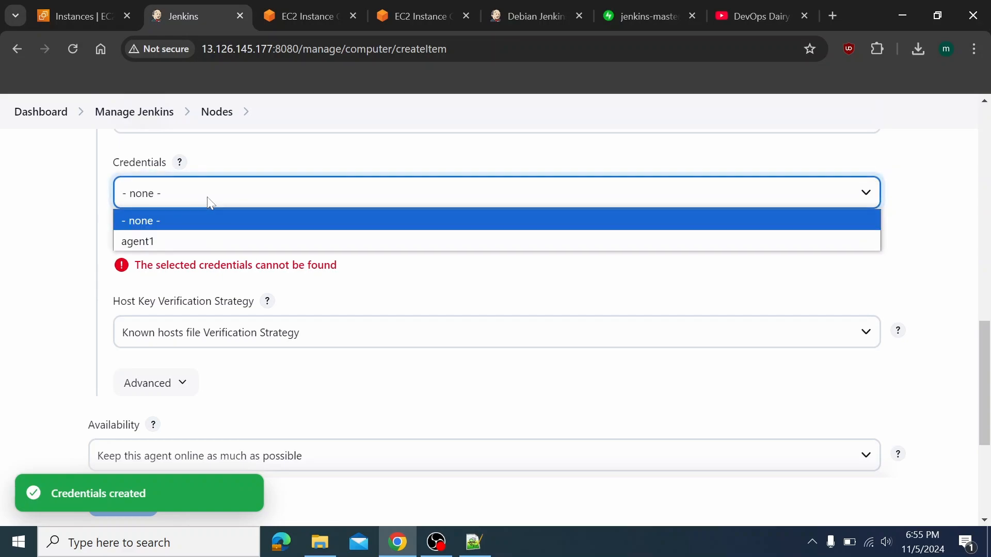
{"action": "left_click", "coordinate": [192, 238]}
{"action": "scroll", "coordinate": [232, 356], "scroll_direction": "down", "scroll_amount": 2}
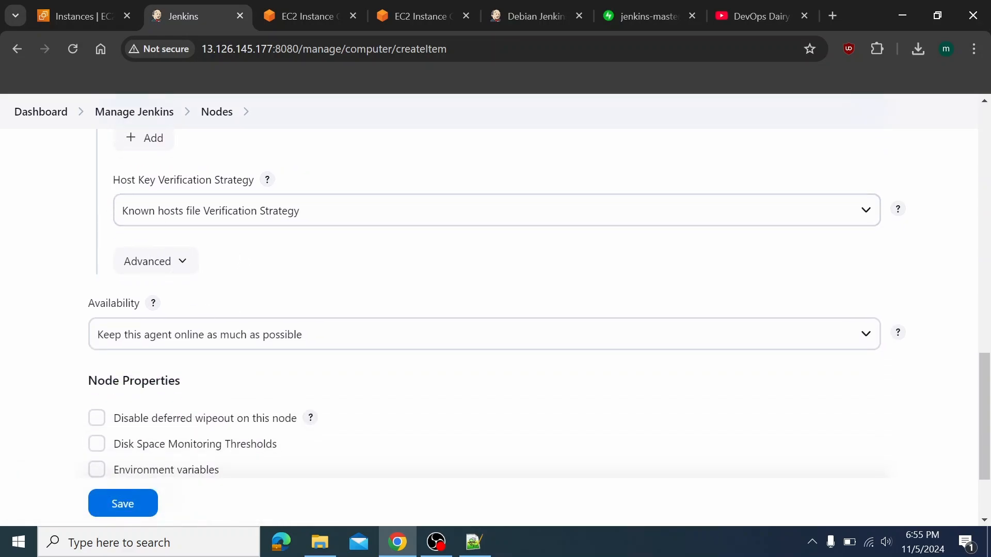
{"action": "left_click_drag", "start_coordinate": [120, 181], "coordinate": [227, 188]}
Choose Non verifying Verification Strategy for the agent1 node's host key verification
{"action": "left_click", "coordinate": [227, 188]}
{"action": "left_click", "coordinate": [279, 212]}
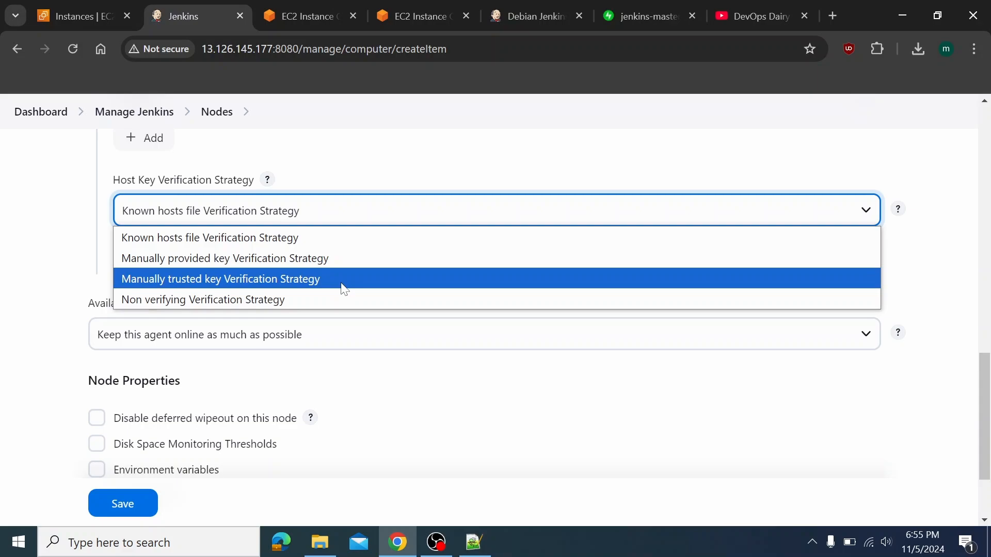
{"action": "left_click", "coordinate": [325, 304]}
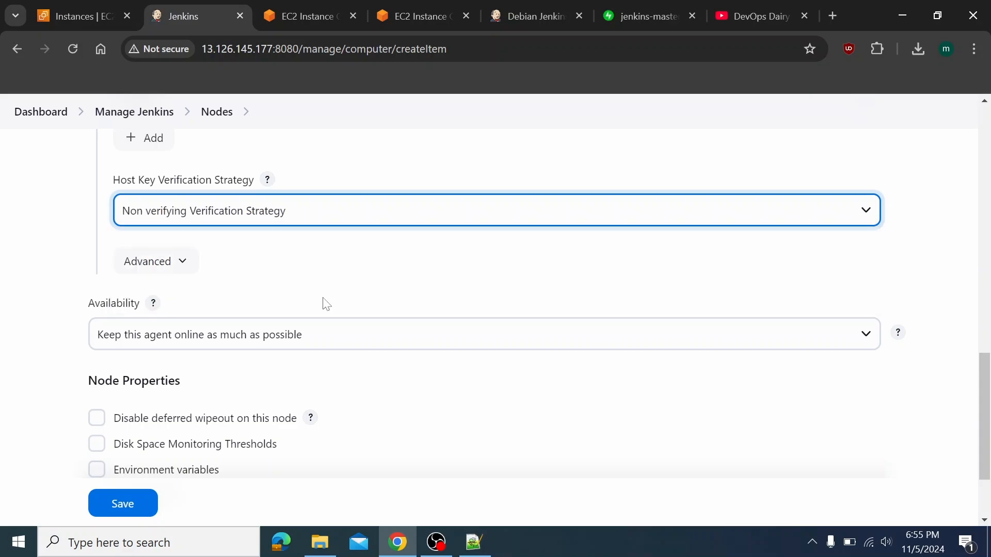
{"action": "scroll", "coordinate": [320, 306], "scroll_direction": "down", "scroll_amount": 2}
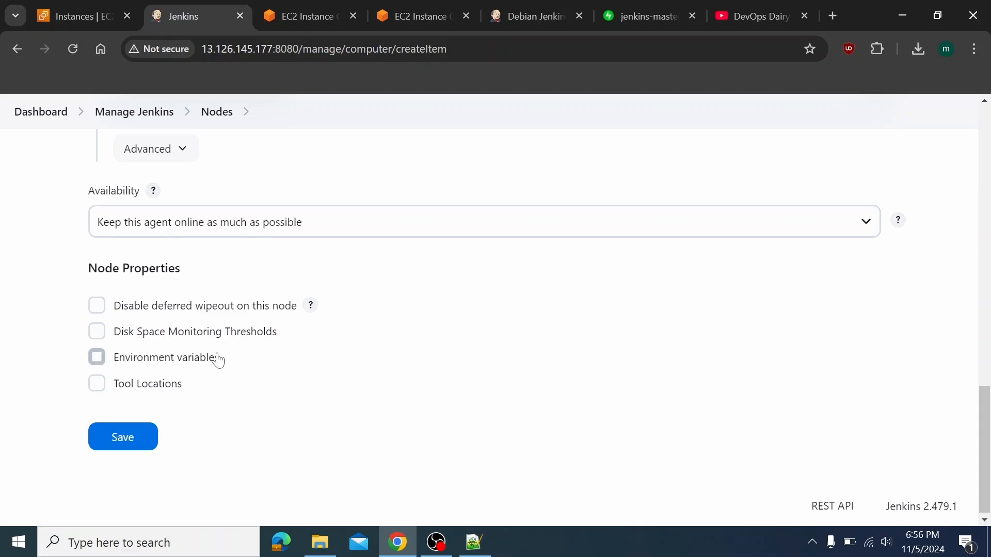
Check agent1's host, credentials and host key verification settings, then save the node
{"action": "scroll", "coordinate": [219, 360], "scroll_direction": "up", "scroll_amount": 1}
{"action": "scroll", "coordinate": [219, 359], "scroll_direction": "up", "scroll_amount": 5}
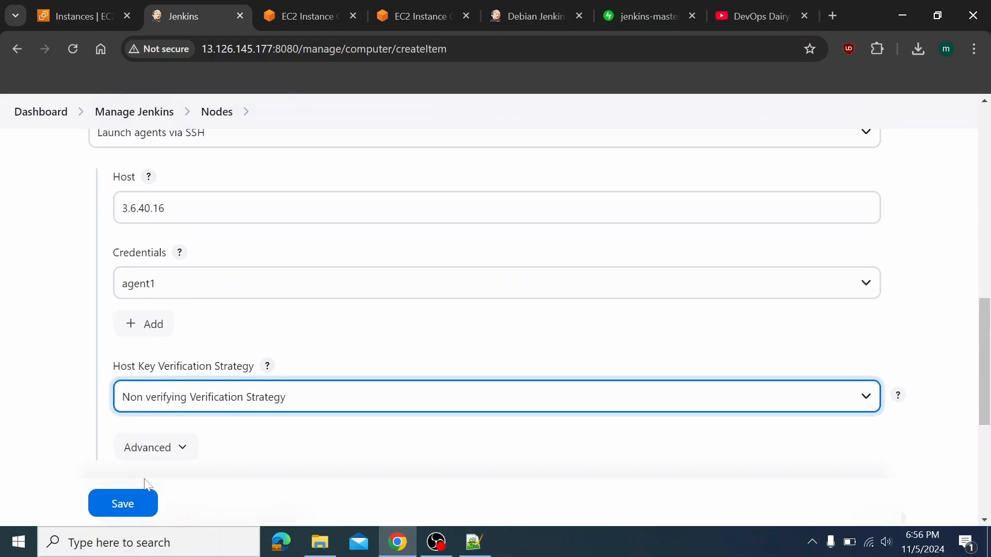
{"action": "left_click", "coordinate": [132, 506]}
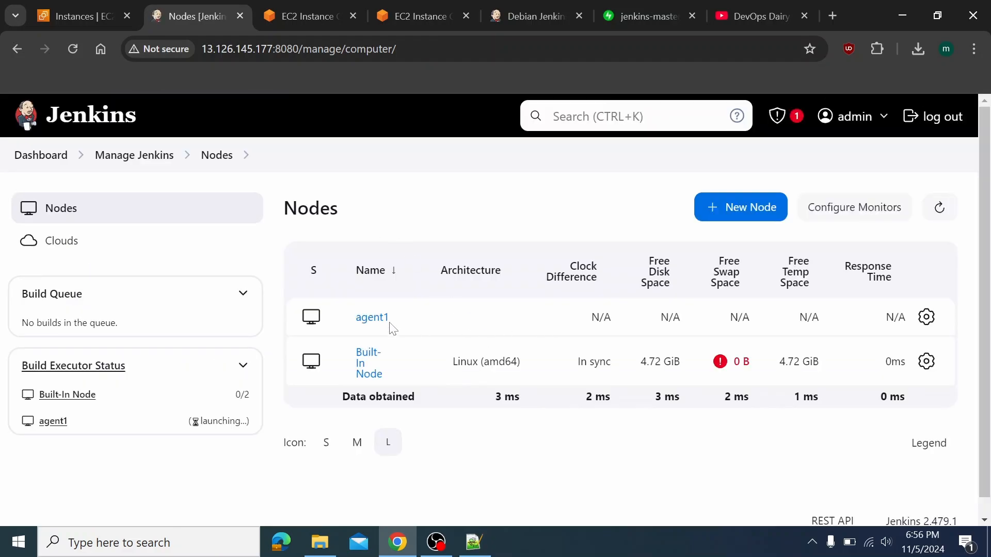
Open agent1's status page and highlight that no projects are tied to it
{"action": "left_click", "coordinate": [374, 319]}
{"action": "scroll", "coordinate": [317, 440], "scroll_direction": "down", "scroll_amount": 1}
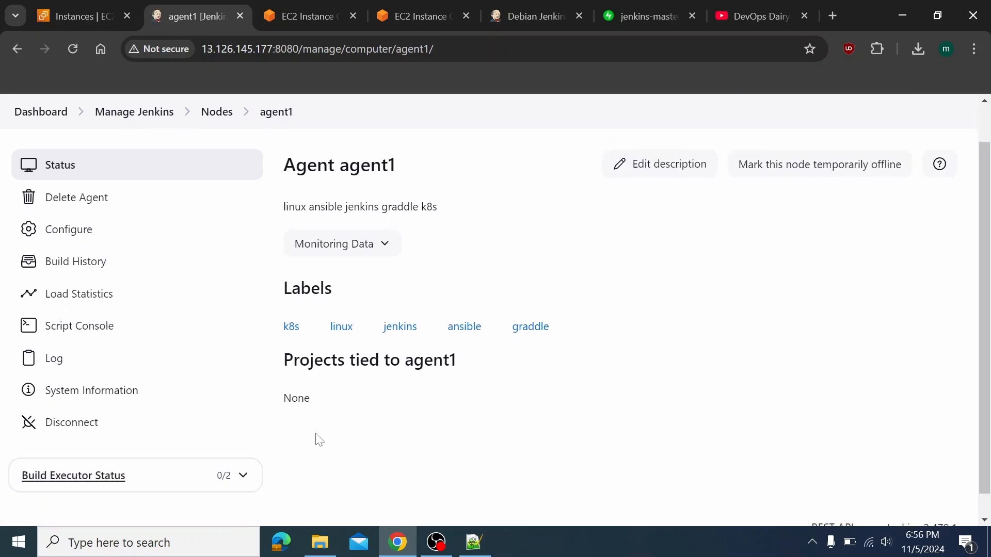
{"action": "left_click_drag", "start_coordinate": [275, 340], "coordinate": [304, 399]}
{"action": "left_click", "coordinate": [342, 413]}
{"action": "left_click_drag", "start_coordinate": [314, 359], "coordinate": [371, 408]}
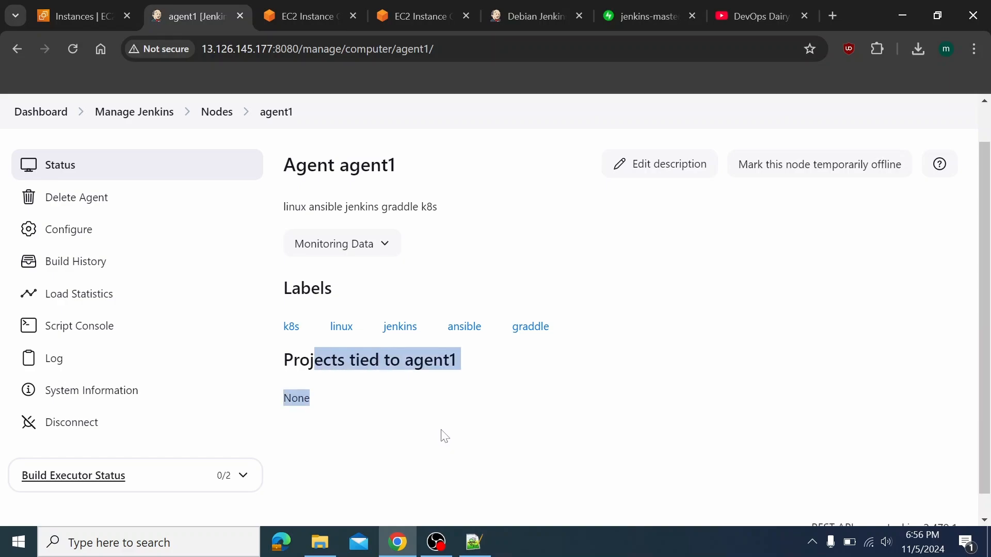
{"action": "left_click", "coordinate": [372, 447]}
Expand and collapse agent1's Monitoring Data to review the node's status
{"action": "scroll", "coordinate": [377, 447], "scroll_direction": "down", "scroll_amount": 1}
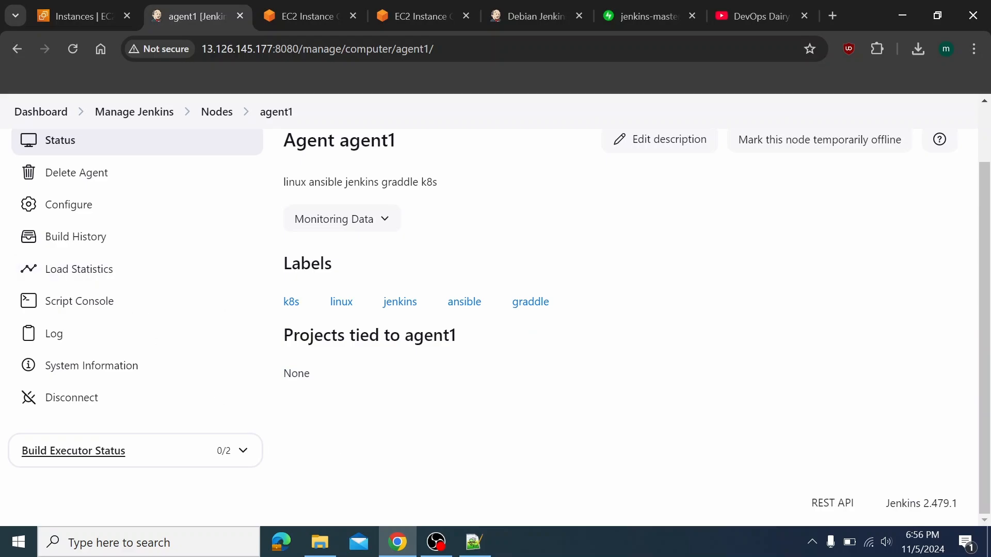
{"action": "scroll", "coordinate": [396, 327], "scroll_direction": "up", "scroll_amount": 3}
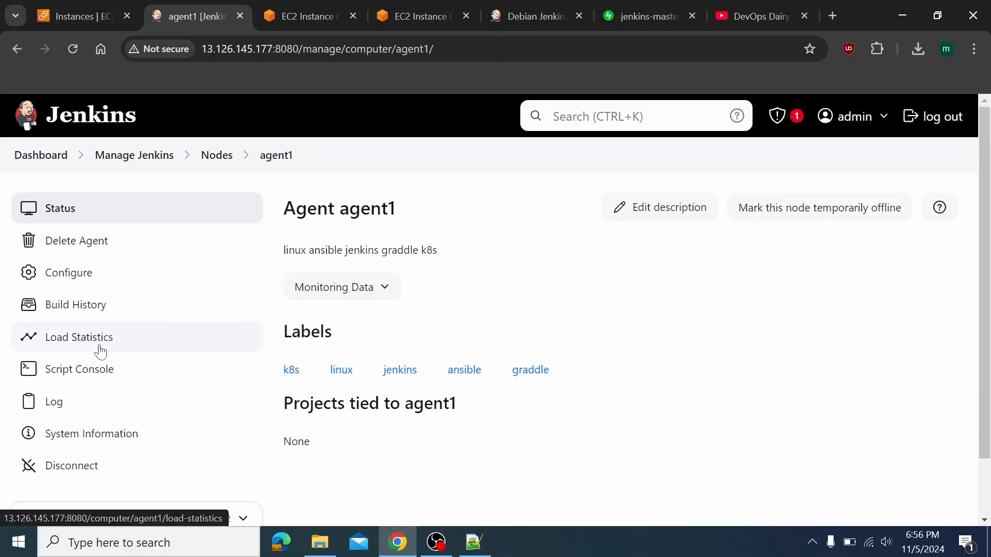
{"action": "scroll", "coordinate": [92, 393], "scroll_direction": "down", "scroll_amount": 1}
{"action": "scroll", "coordinate": [356, 395], "scroll_direction": "up", "scroll_amount": 1}
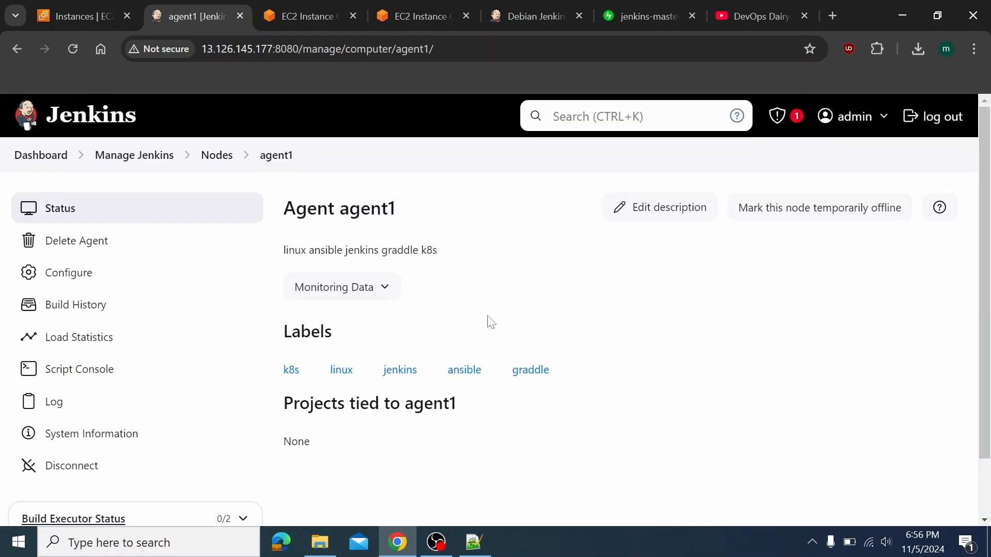
{"action": "left_click", "coordinate": [372, 288]}
{"action": "left_click", "coordinate": [387, 290]}
{"action": "scroll", "coordinate": [192, 319], "scroll_direction": "down", "scroll_amount": 1}
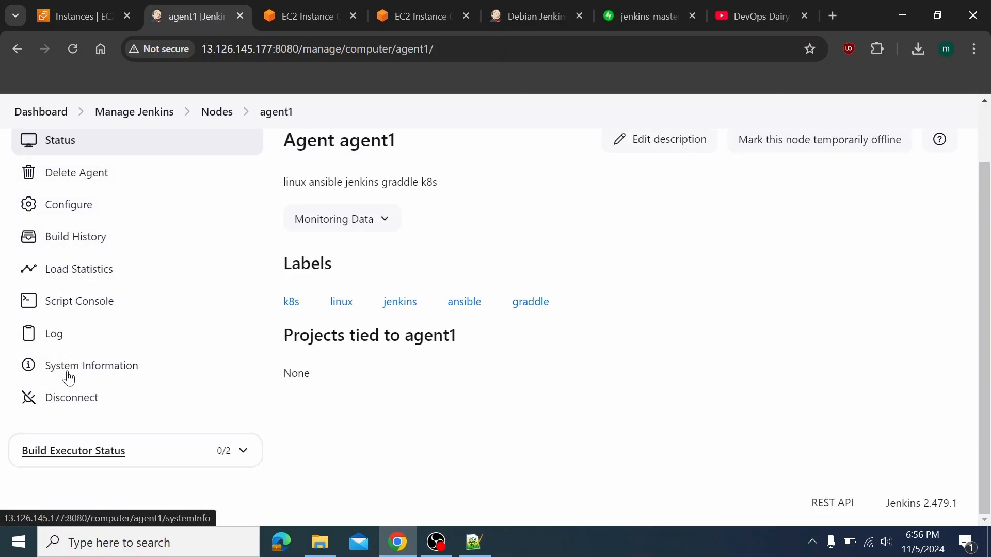
In agent1's log, confirm SSH authentication succeeded and the agent is connected and online
{"action": "left_click", "coordinate": [73, 349]}
{"action": "scroll", "coordinate": [379, 336], "scroll_direction": "down", "scroll_amount": 2}
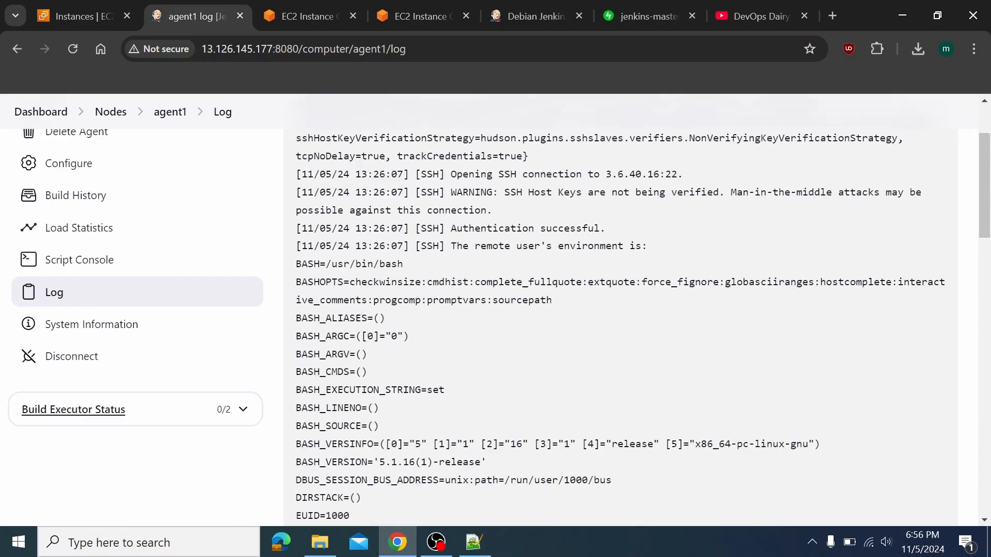
{"action": "scroll", "coordinate": [380, 336], "scroll_direction": "up", "scroll_amount": 2}
{"action": "scroll", "coordinate": [620, 335], "scroll_direction": "down", "scroll_amount": 8}
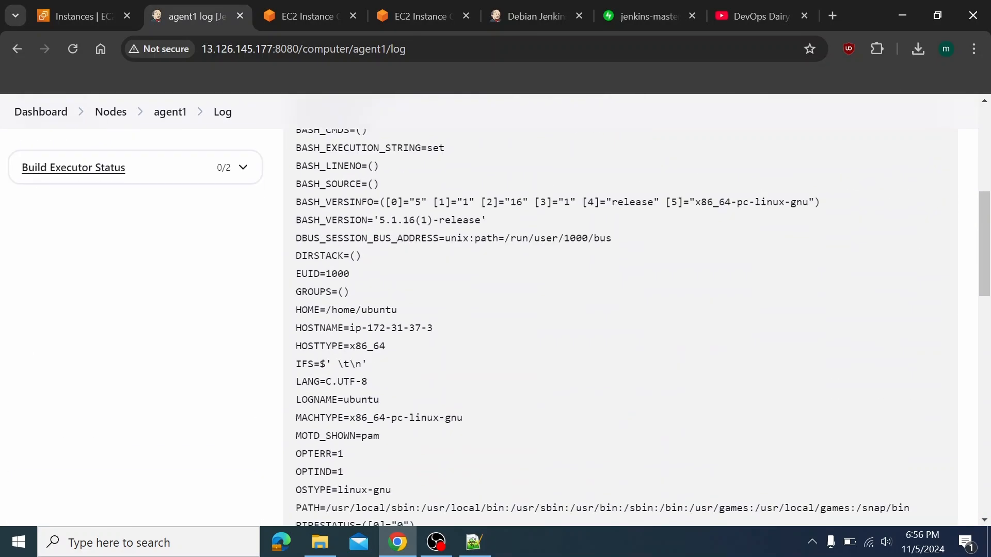
{"action": "scroll", "coordinate": [620, 335], "scroll_direction": "up", "scroll_amount": 6}
{"action": "left_click_drag", "start_coordinate": [415, 215], "coordinate": [551, 215]}
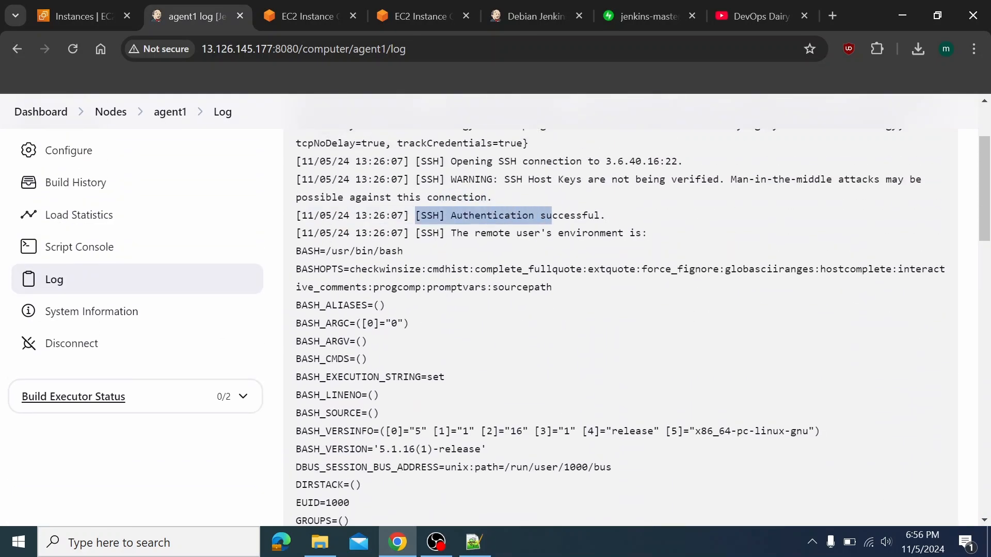
{"action": "scroll", "coordinate": [512, 336], "scroll_direction": "down", "scroll_amount": 15}
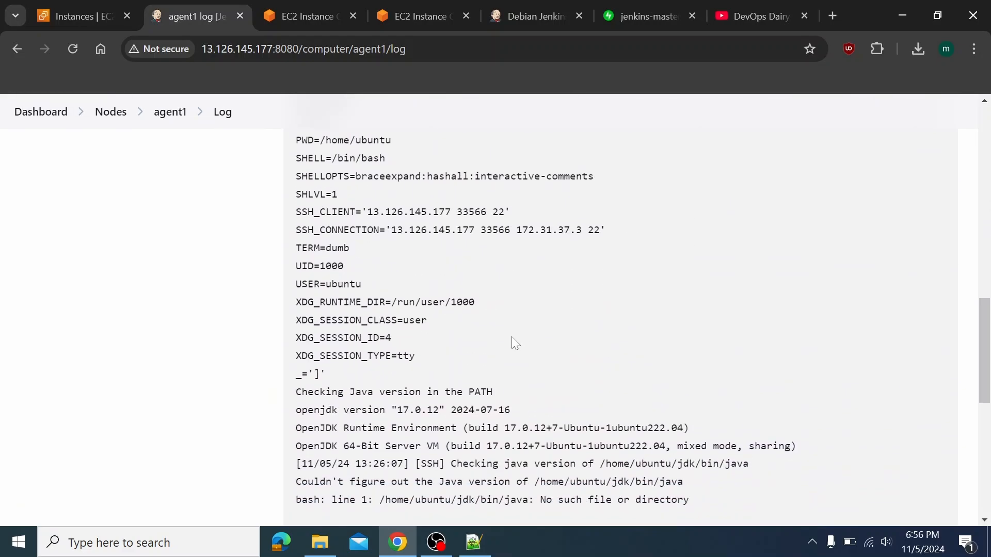
{"action": "scroll", "coordinate": [512, 337], "scroll_direction": "down", "scroll_amount": 7}
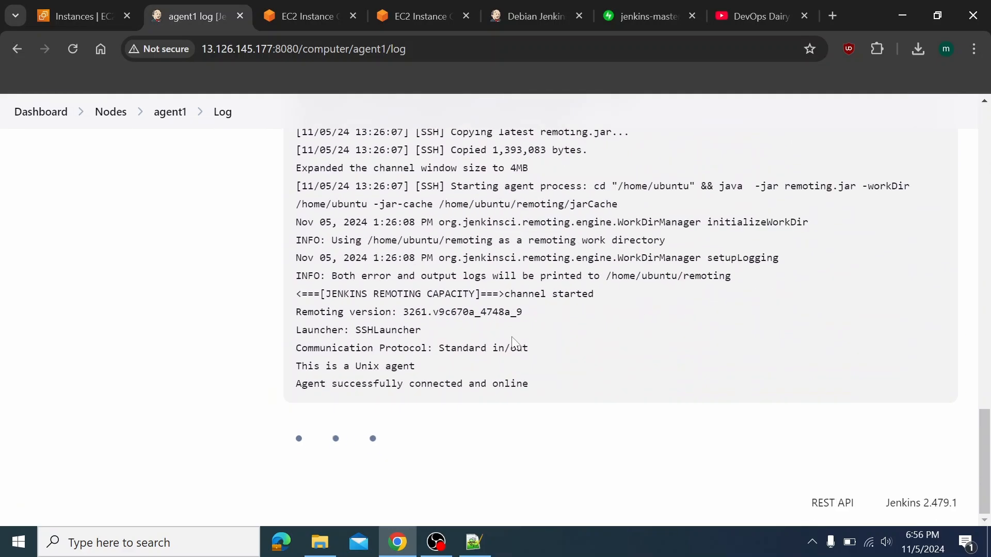
{"action": "left_click_drag", "start_coordinate": [297, 396], "coordinate": [528, 400]}
Confirm agent1 shows In sync on the Nodes list, then return to the Dashboard
{"action": "left_click", "coordinate": [170, 112]}
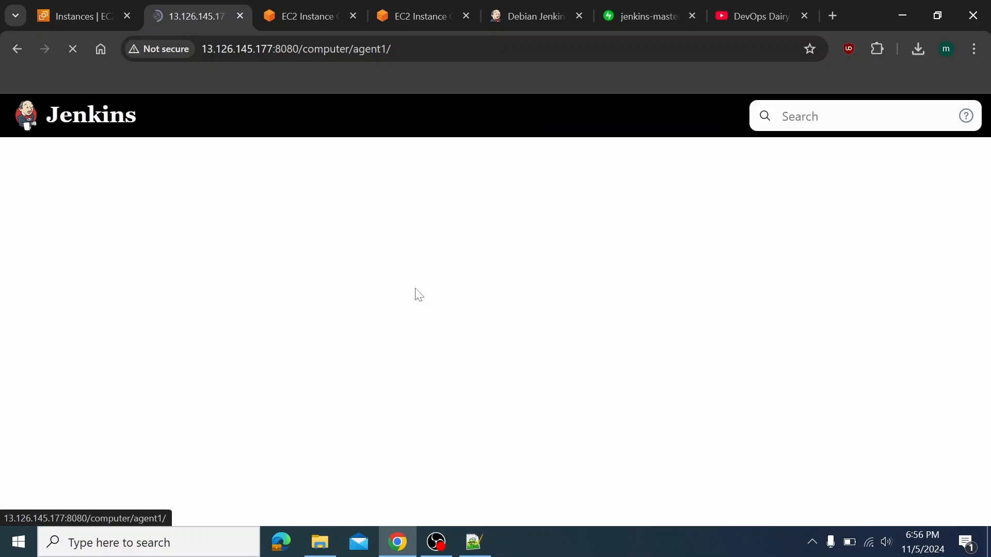
{"action": "scroll", "coordinate": [557, 452], "scroll_direction": "down", "scroll_amount": 2}
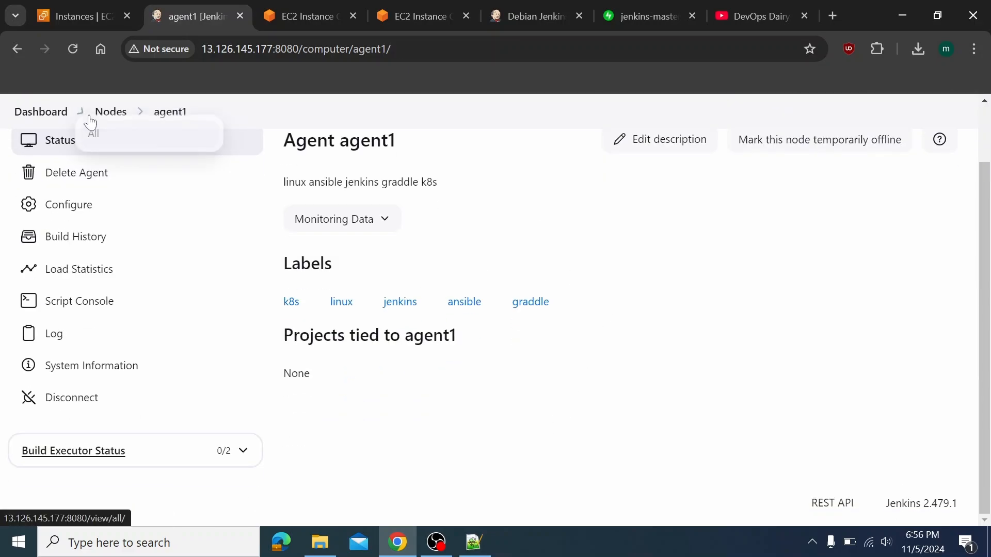
{"action": "left_click", "coordinate": [106, 120]}
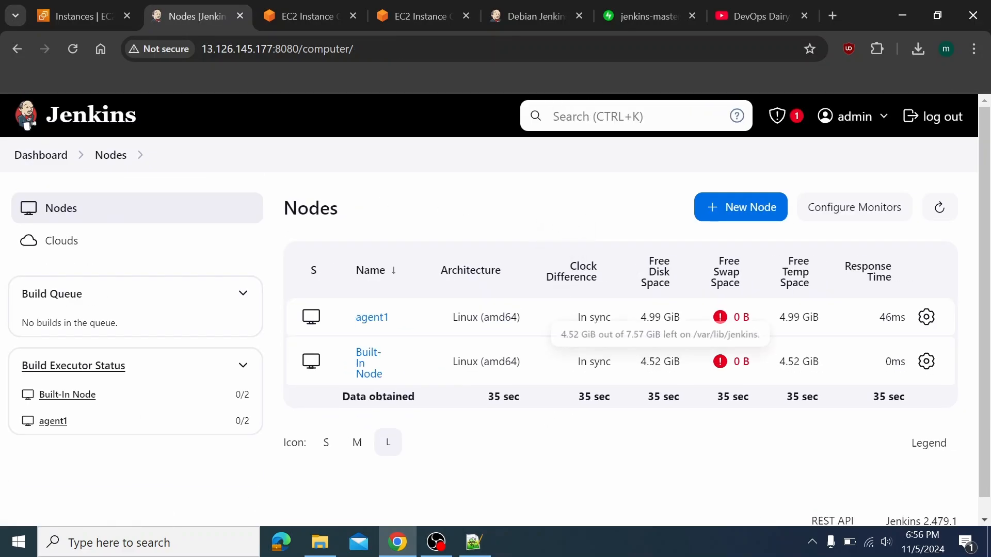
{"action": "left_click_drag", "start_coordinate": [578, 324], "coordinate": [619, 328]}
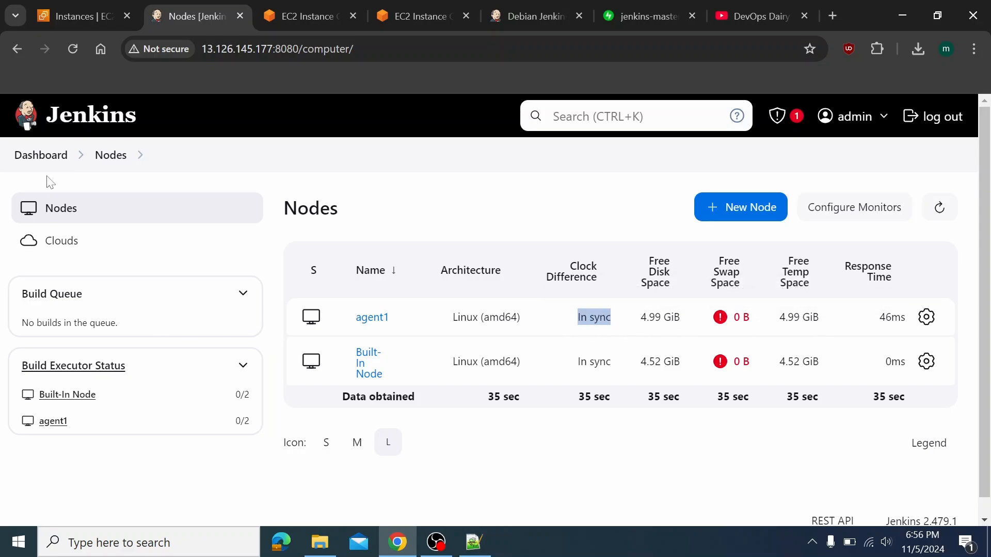
{"action": "left_click", "coordinate": [23, 156]}
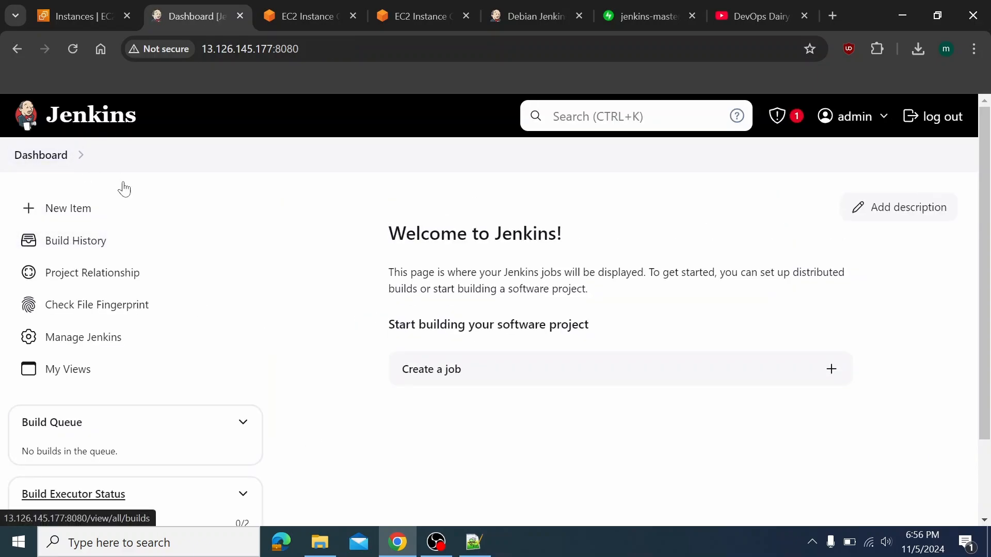
Create a Pipeline item called test_pipeline, then go to the jenkins_slave EC2 terminal
{"action": "left_click", "coordinate": [119, 216]}
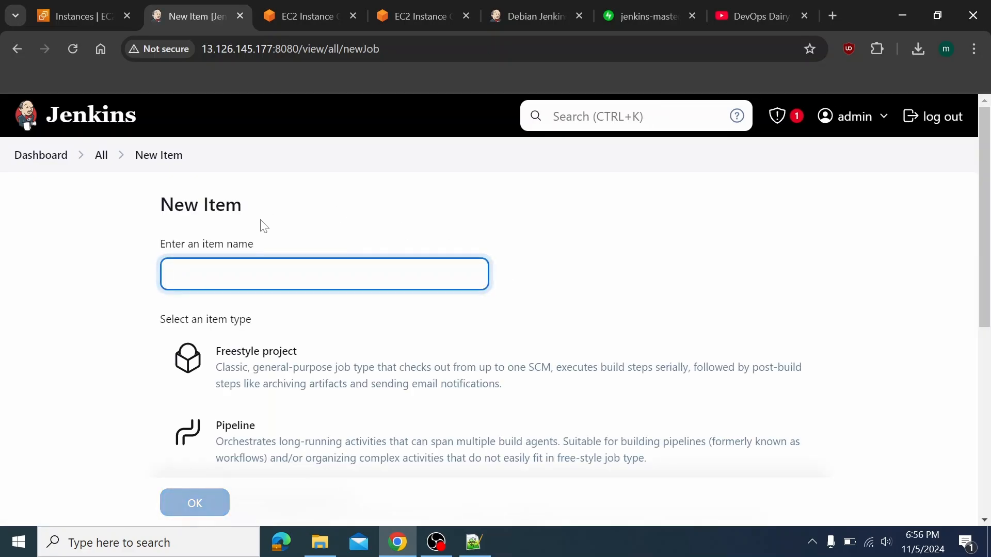
{"action": "type", "text": "jn"}
{"action": "key", "text": "BackSpace"}
{"action": "key", "text": "BackSpace"}
{"action": "type", "text": "te"}
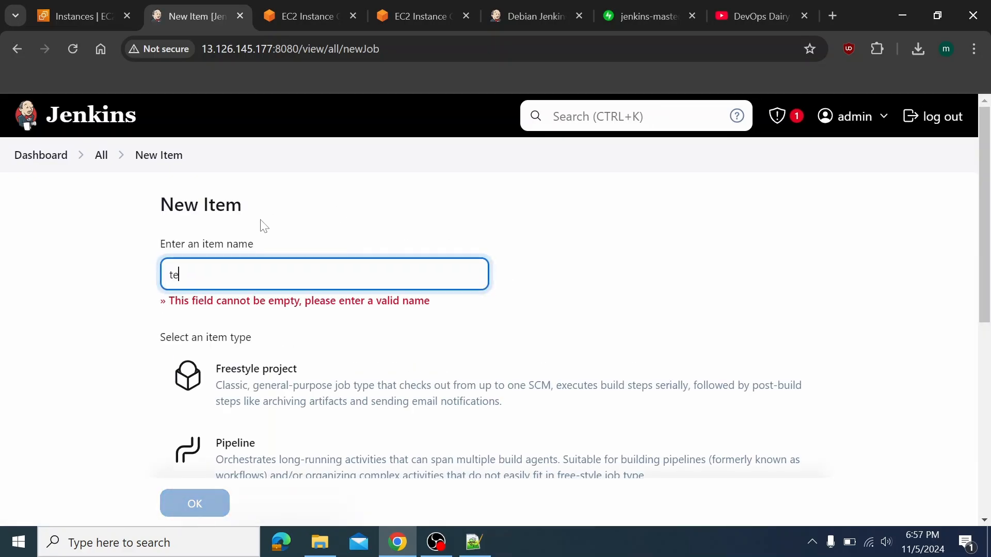
{"action": "type", "text": "st_pipe"}
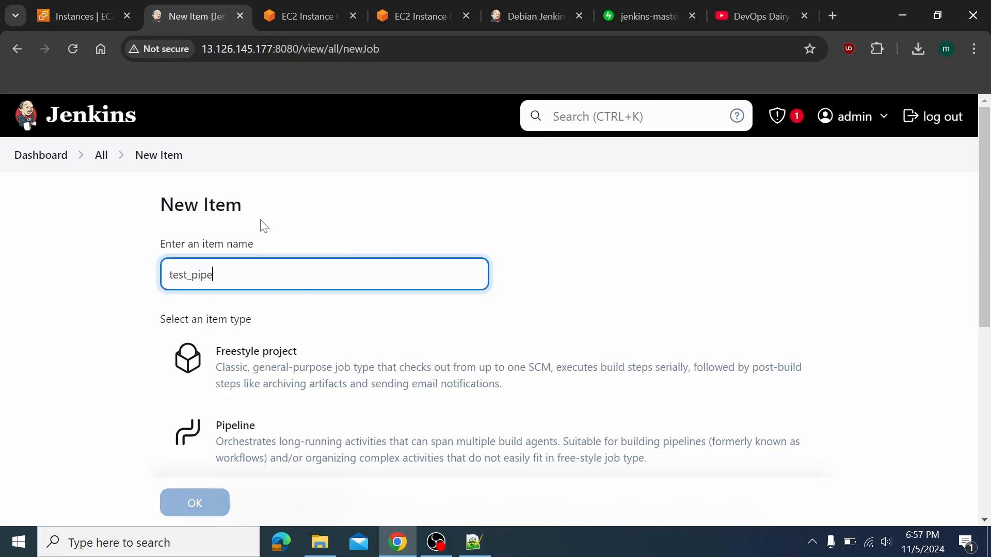
{"action": "type", "text": "line"}
{"action": "key", "text": "Tab"}
{"action": "scroll", "coordinate": [266, 222], "scroll_direction": "down", "scroll_amount": 3}
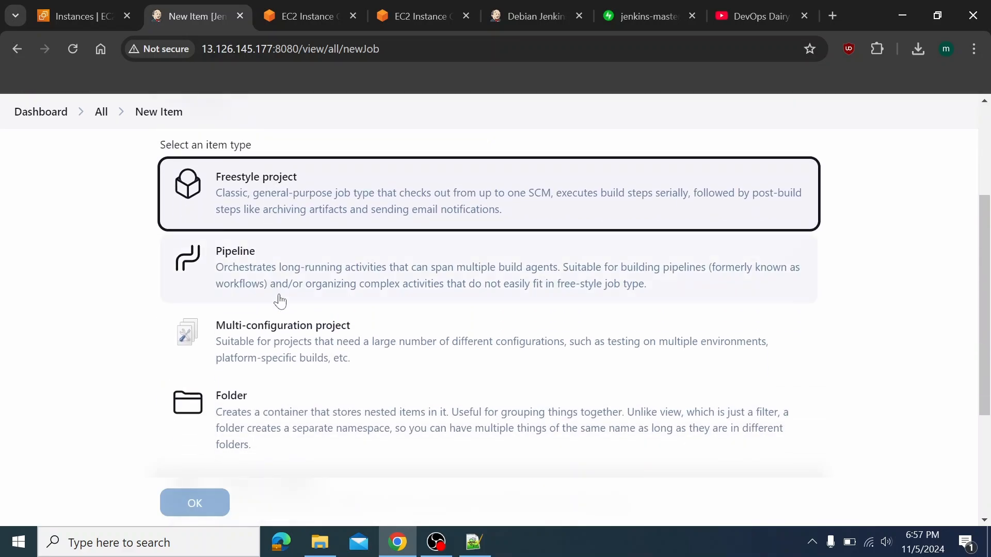
{"action": "left_click", "coordinate": [280, 299]}
{"action": "left_click", "coordinate": [195, 503]}
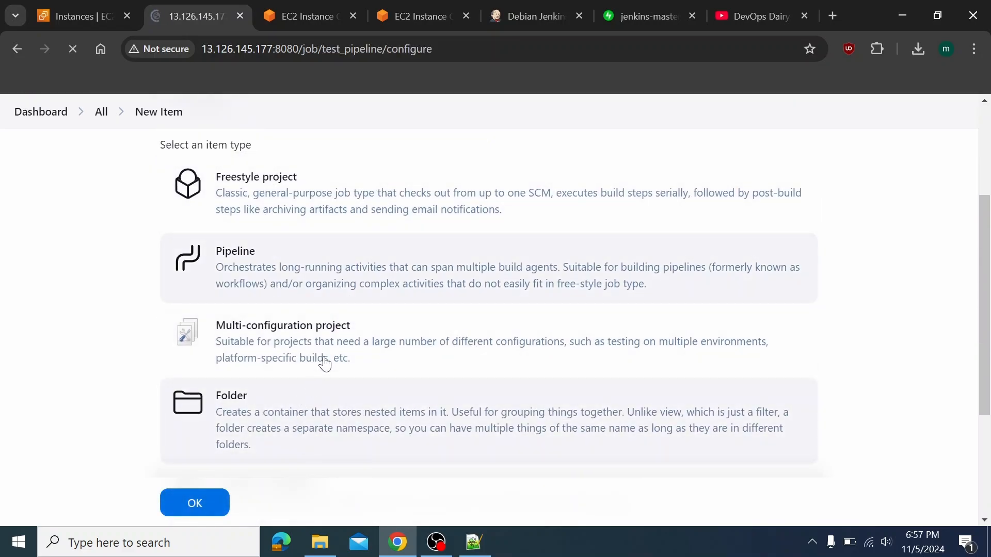
{"action": "left_click", "coordinate": [416, 16]}
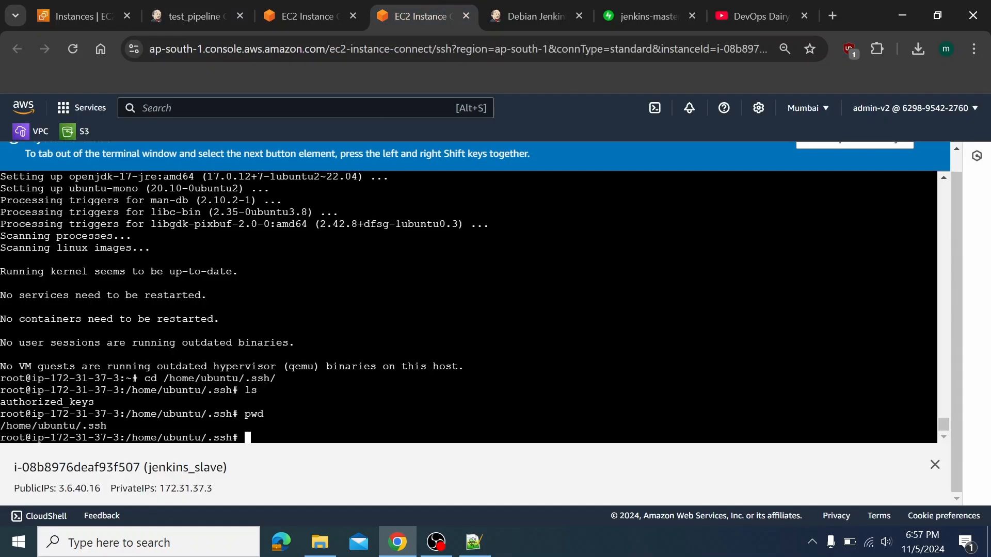
Install Maven on the agent instance with apt-get install maven
{"action": "type", "text": "maven"}
{"action": "key", "text": "BackSpace"}
{"action": "key", "text": "BackSpace"}
{"action": "key", "text": "BackSpace"}
{"action": "key", "text": "BackSpace"}
{"action": "key", "text": "BackSpace"}
{"action": "key", "text": "BackSpace"}
{"action": "type", "text": "ap["}
{"action": "key", "text": "BackSpace"}
{"action": "key", "text": "BackSpace"}
{"action": "key", "text": "BackSpace"}
{"action": "type", "text": "pt-get insgtall"}
{"action": "key", "text": "BackSpace"}
{"action": "key", "text": "BackSpace"}
{"action": "key", "text": "BackSpace"}
{"action": "key", "text": "BackSpace"}
{"action": "key", "text": "BackSpace"}
{"action": "key", "text": "BackSpace"}
{"action": "type", "text": "tall maven"}
{"action": "key", "text": "Return"}
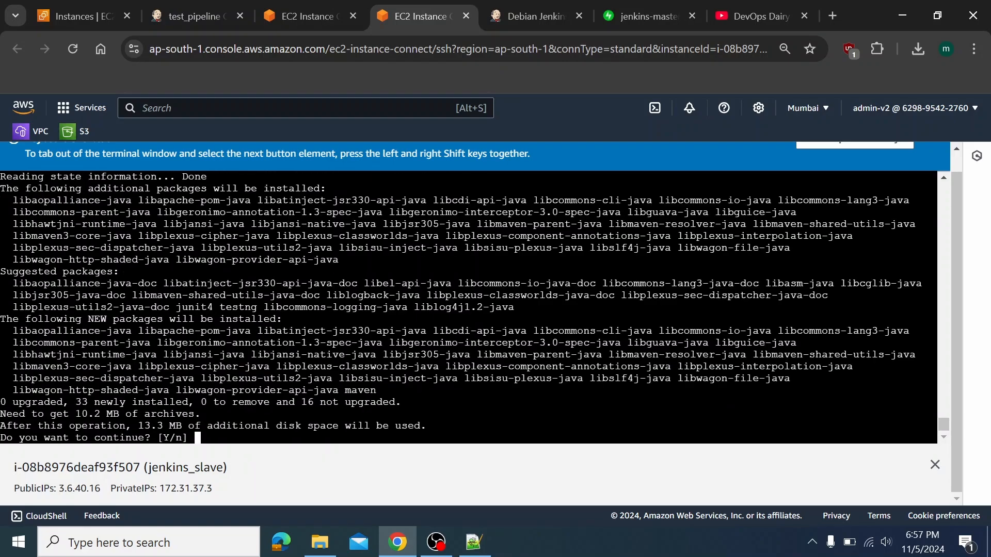
{"action": "key", "text": "Return"}
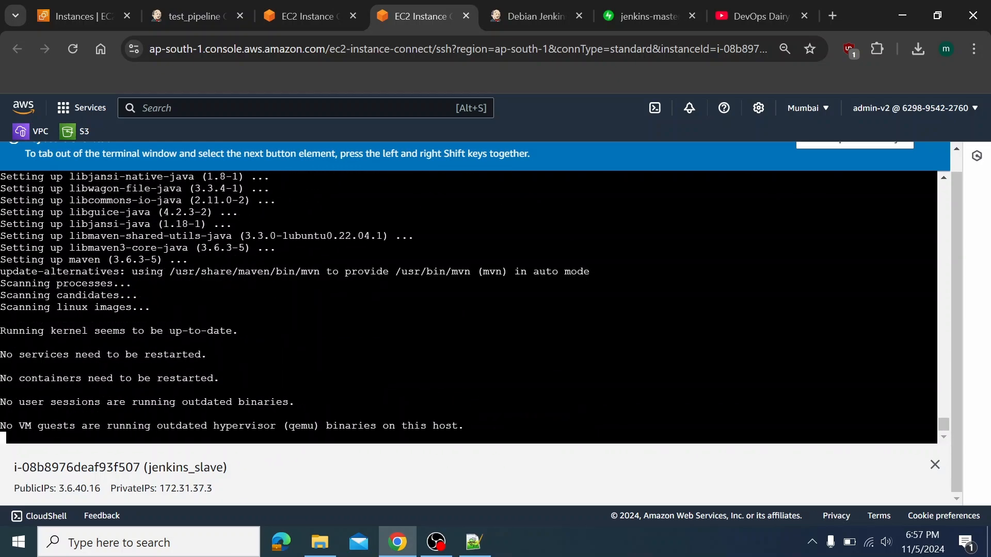
{"action": "key", "text": "Return"}
{"action": "key", "text": "Return"}
{"action": "key", "text": "Return"}
{"action": "key", "text": "Return"}
{"action": "key", "text": "Return"}
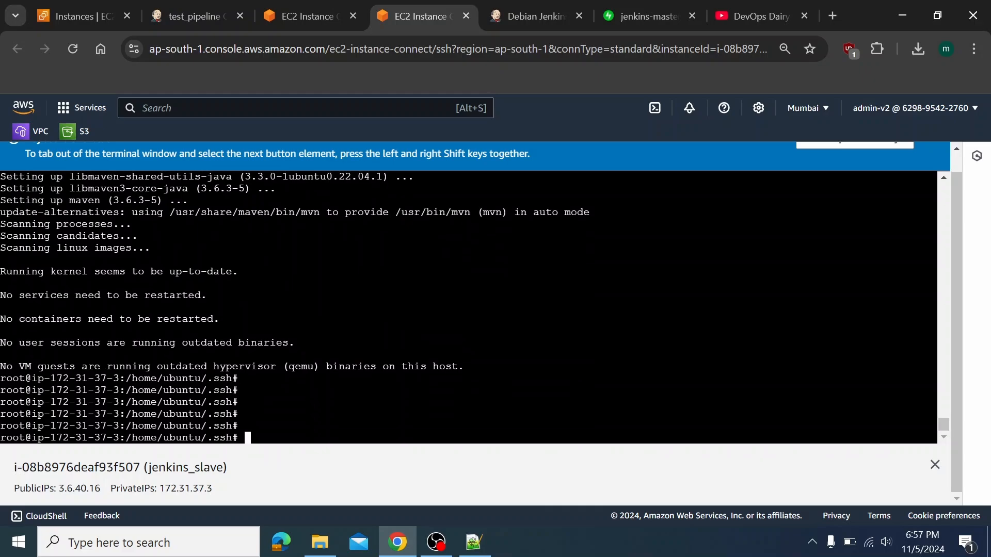
Run mvn --version on jenkins_slave, confirming Apache Maven 3.6.3 on Java 17
{"action": "type", "text": "maven --version"}
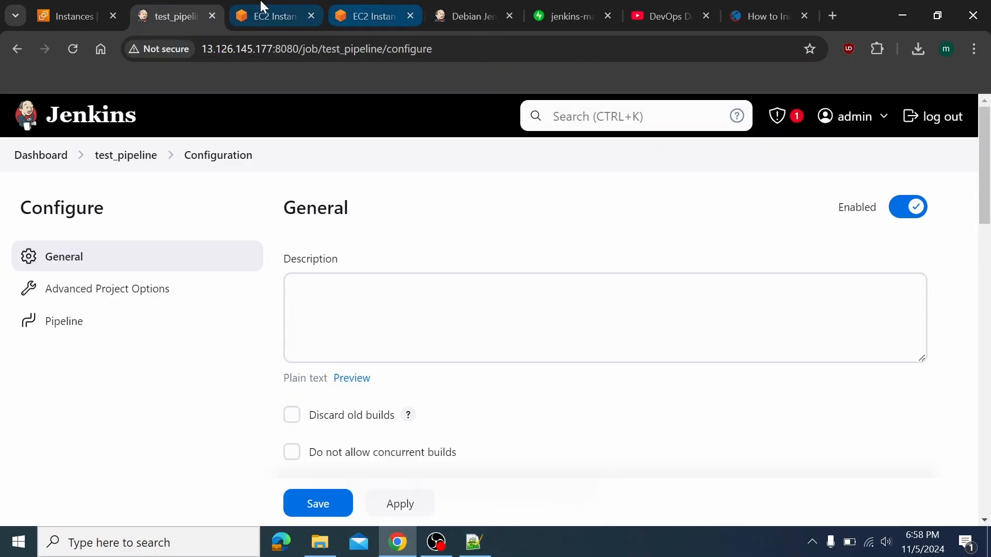
{"action": "left_click", "coordinate": [419, 23]}
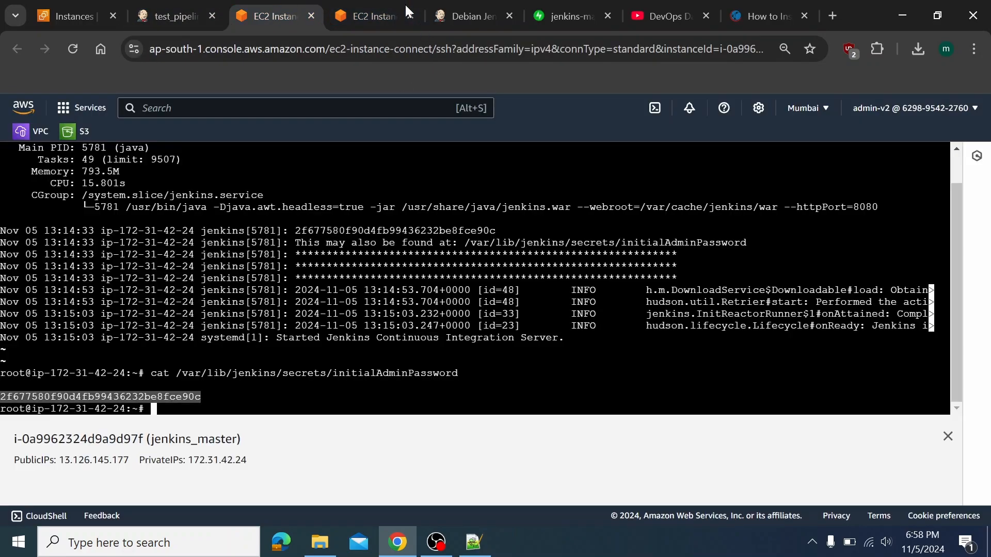
{"action": "left_click", "coordinate": [410, 6]}
{"action": "type", "text": "mv"}
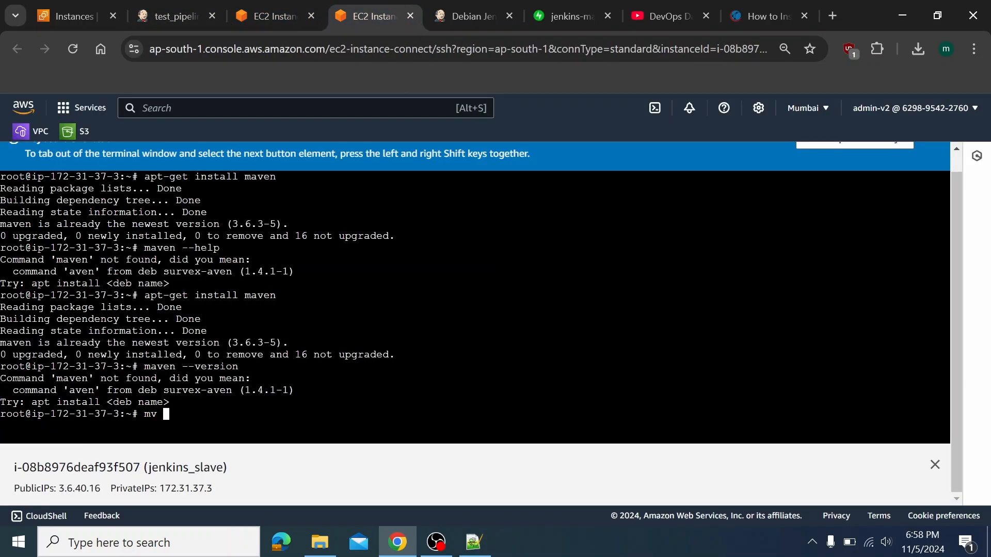
{"action": "type", "text": "n --version"}
{"action": "key", "text": "Return"}
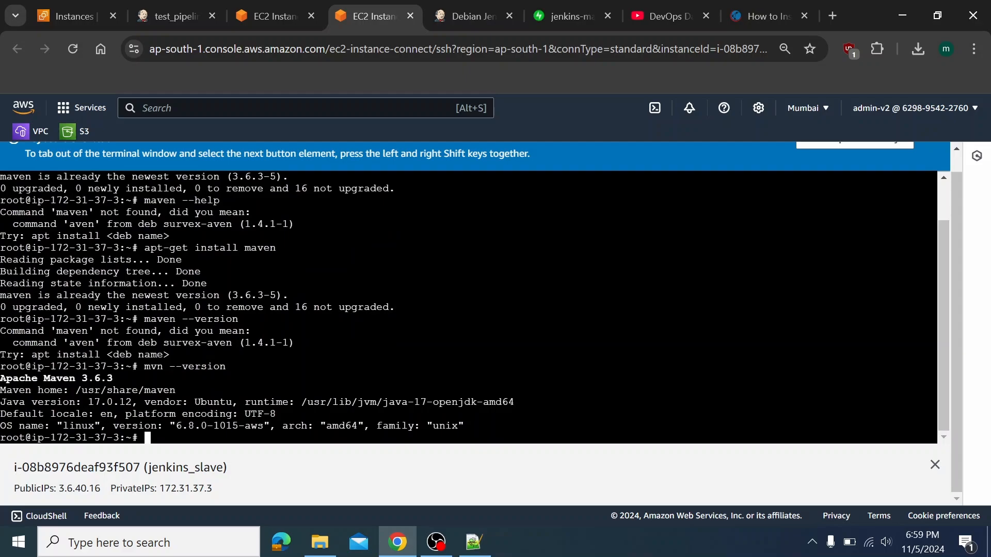
Clear the terminal and list the home directory with ls -l
{"action": "type", "text": "l"}
{"action": "key", "text": "ctrl+l"}
{"action": "type", "text": "s -l"}
{"action": "key", "text": "Return"}
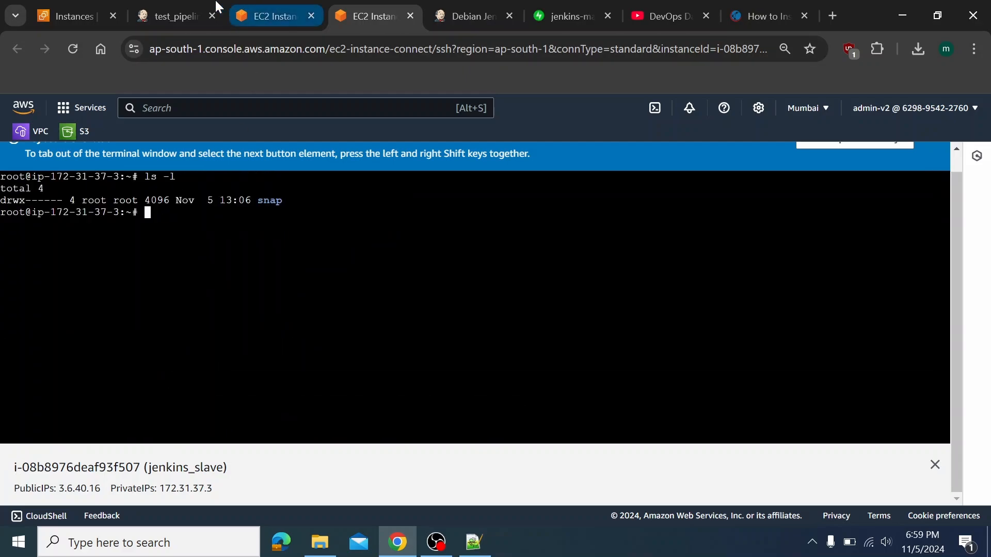
{"action": "left_click", "coordinate": [181, 6]}
Enable Discard old builds, keeping builds for 2 days and at most 2 builds
{"action": "scroll", "coordinate": [493, 282], "scroll_direction": "down", "scroll_amount": 5}
{"action": "scroll", "coordinate": [493, 282], "scroll_direction": "down", "scroll_amount": 5}
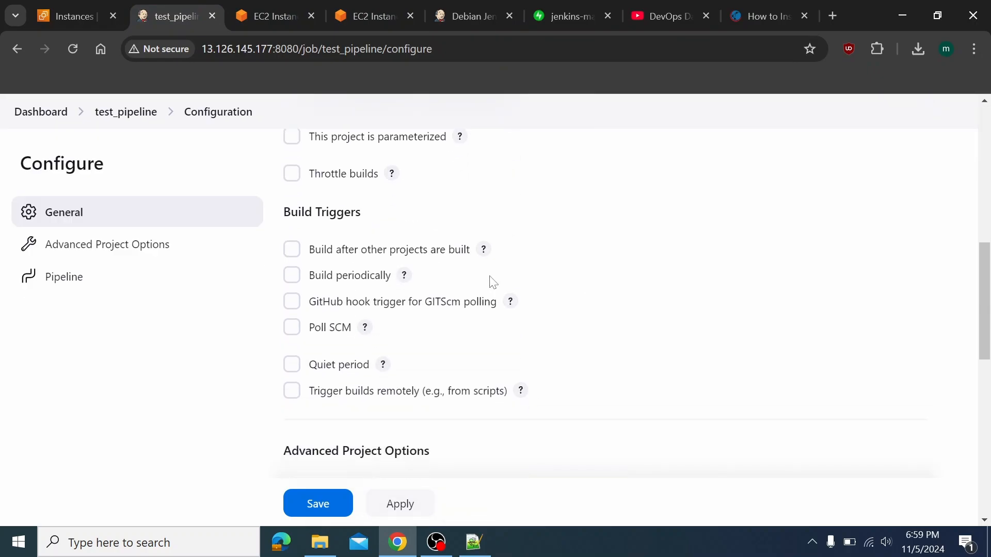
{"action": "scroll", "coordinate": [491, 281], "scroll_direction": "up", "scroll_amount": 8}
{"action": "left_click", "coordinate": [327, 209]}
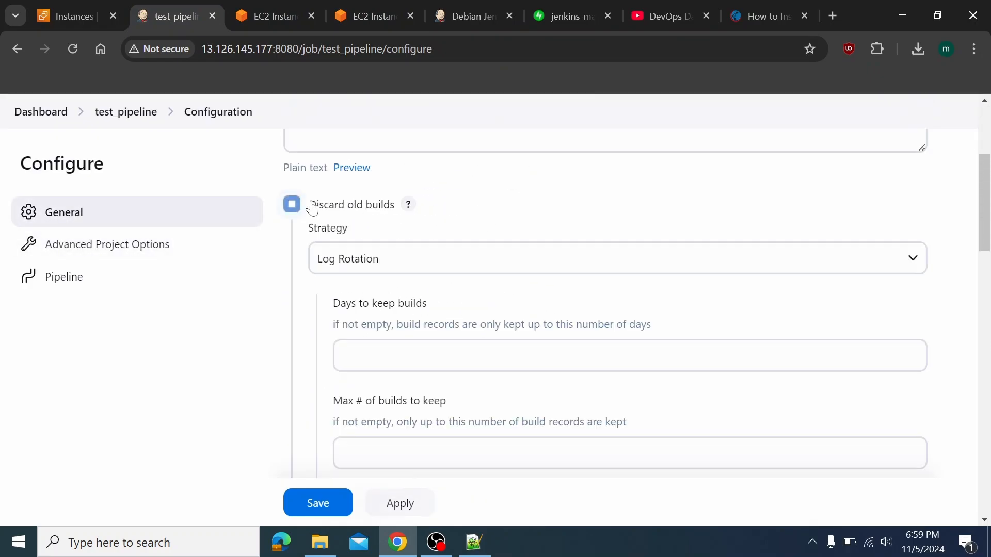
{"action": "left_click", "coordinate": [356, 356]}
{"action": "type", "text": "2"}
{"action": "key", "text": "Tab"}
{"action": "type", "text": "2"}
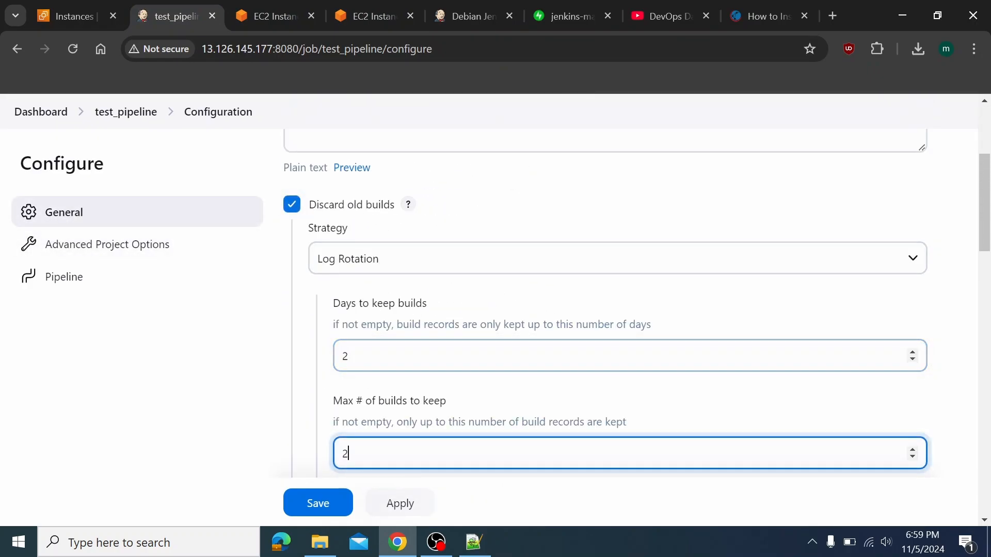
Keep Pipeline script as the definition and insert the Hello World sample
{"action": "scroll", "coordinate": [413, 397], "scroll_direction": "down", "scroll_amount": 10}
{"action": "scroll", "coordinate": [413, 393], "scroll_direction": "down", "scroll_amount": 5}
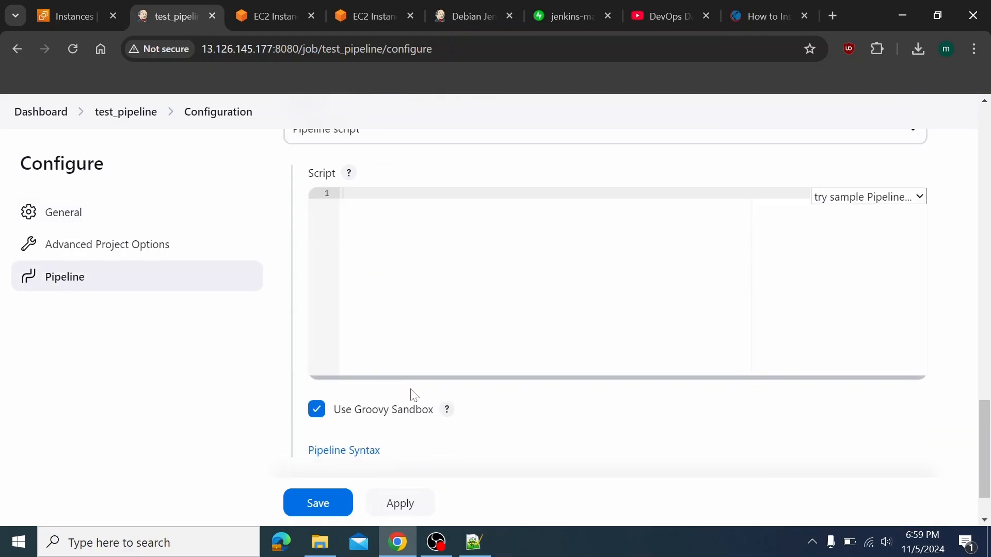
{"action": "scroll", "coordinate": [408, 361], "scroll_direction": "up", "scroll_amount": 2}
{"action": "left_click", "coordinate": [341, 208]}
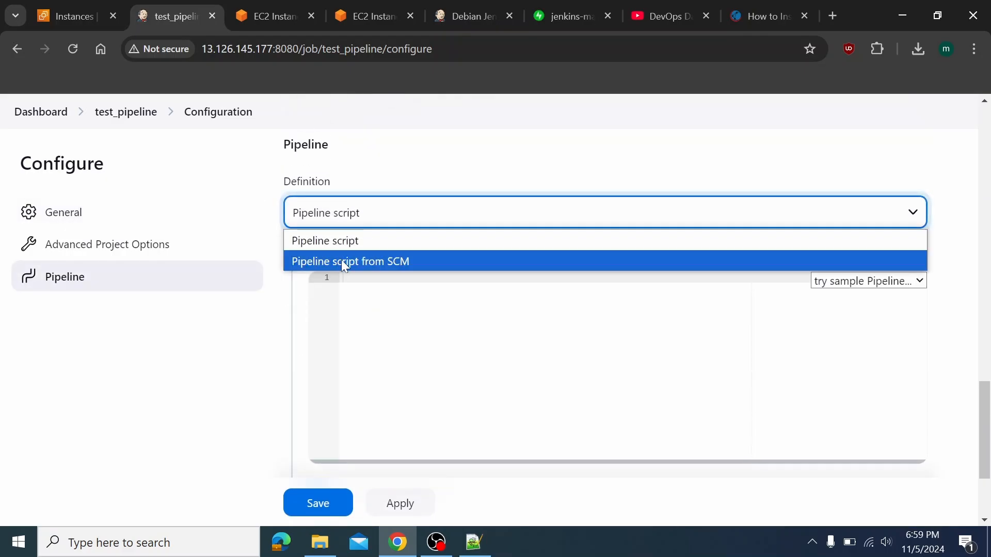
{"action": "left_click", "coordinate": [445, 192]}
{"action": "left_click", "coordinate": [867, 281]}
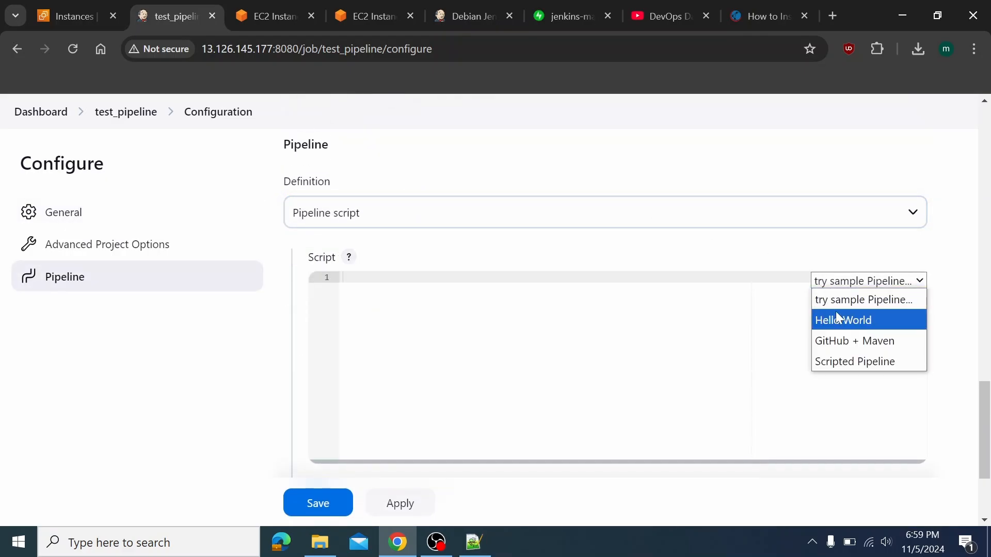
{"action": "left_click", "coordinate": [835, 313]}
{"action": "scroll", "coordinate": [835, 312], "scroll_direction": "down", "scroll_amount": 2}
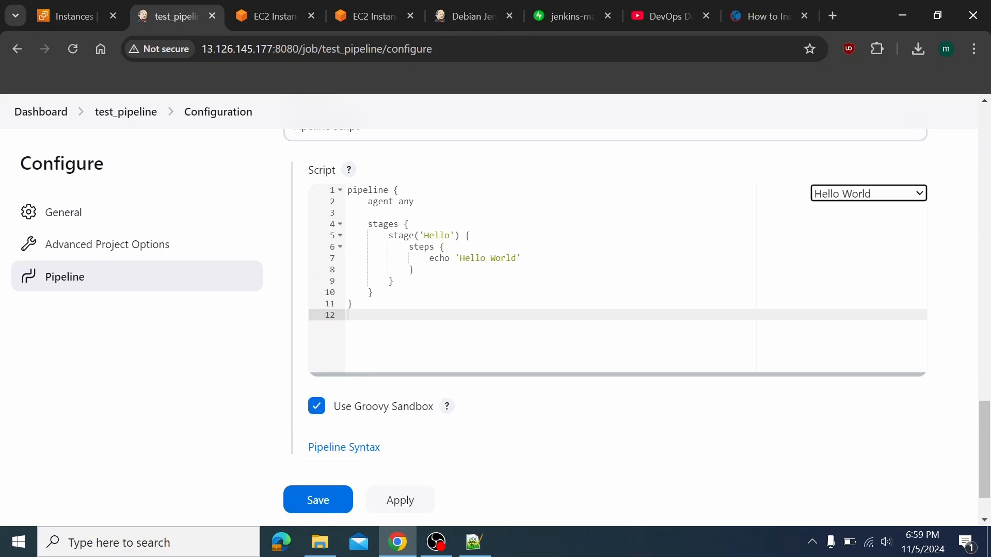
{"action": "left_click_drag", "start_coordinate": [430, 258], "coordinate": [523, 259]}
Try the GitHub + Maven sample, revert to Hello World, and replace its echo with sh "mvn --version"
{"action": "left_click", "coordinate": [861, 203]}
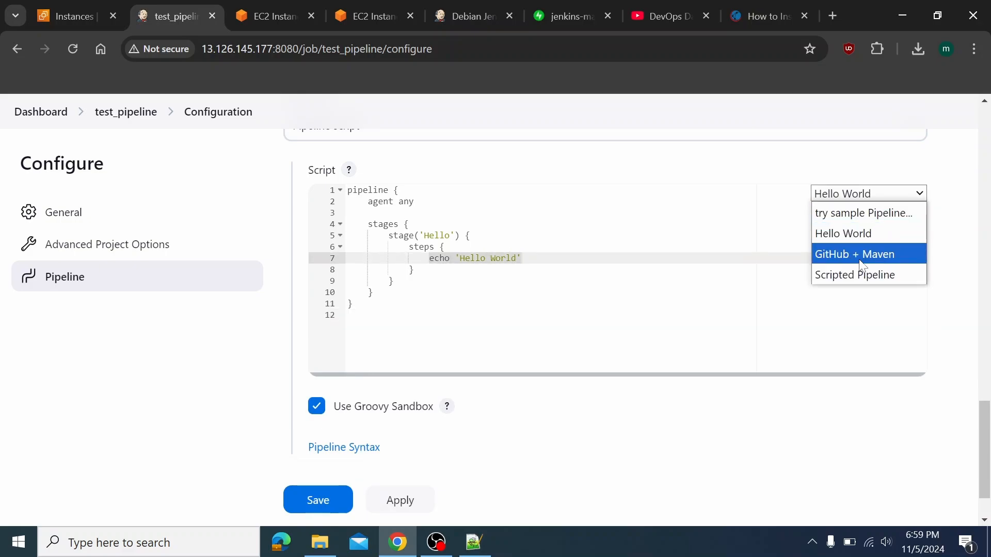
{"action": "left_click", "coordinate": [859, 255]}
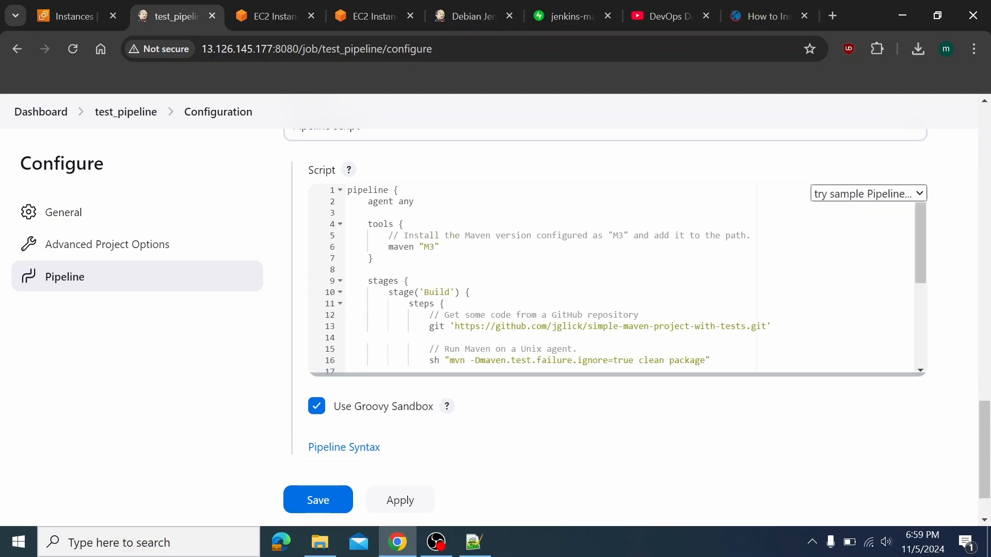
{"action": "scroll", "coordinate": [516, 313], "scroll_direction": "down", "scroll_amount": 5}
{"action": "scroll", "coordinate": [517, 313], "scroll_direction": "up", "scroll_amount": 8}
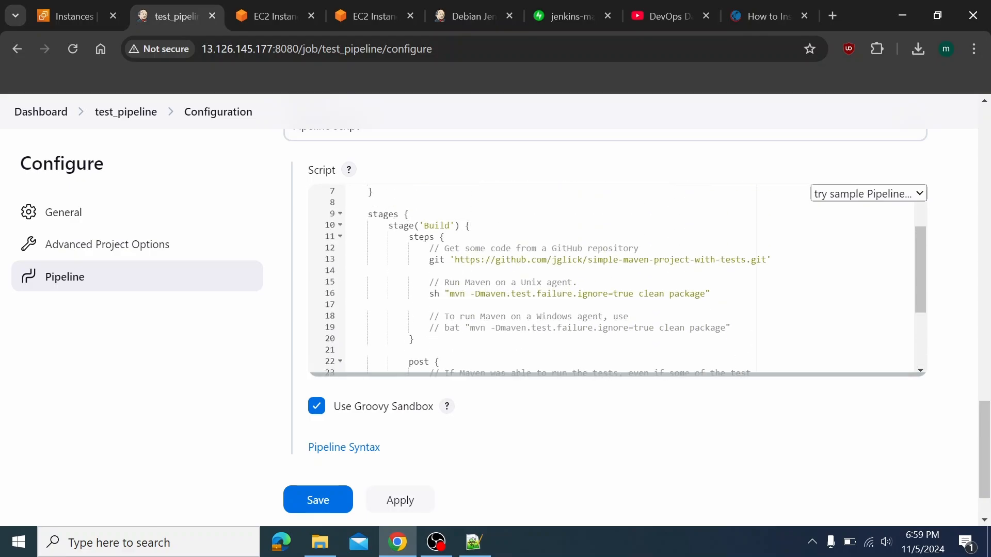
{"action": "scroll", "coordinate": [517, 312], "scroll_direction": "up", "scroll_amount": 1}
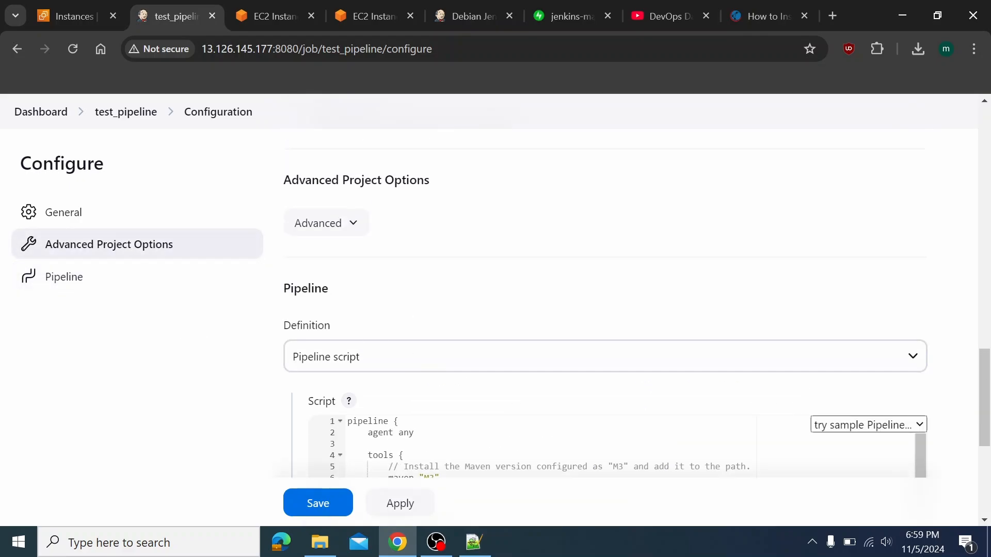
{"action": "left_click", "coordinate": [907, 433]}
{"action": "left_click", "coordinate": [868, 464]}
{"action": "scroll", "coordinate": [531, 356], "scroll_direction": "down", "scroll_amount": 3}
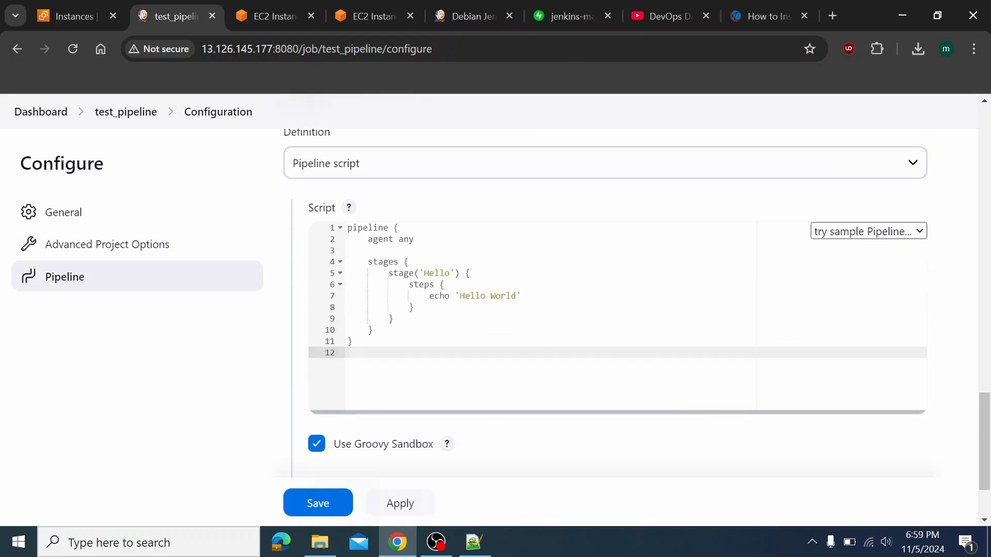
{"action": "left_click_drag", "start_coordinate": [425, 297], "coordinate": [522, 296]}
{"action": "key", "text": "BackSpace"}
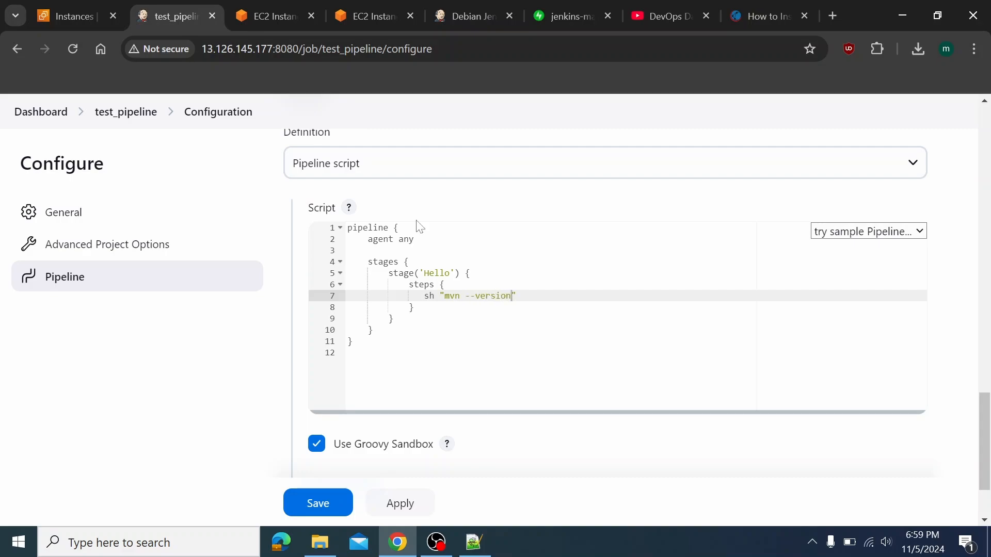
Change the pipeline's agent line to agent1 and save the job
{"action": "left_click", "coordinate": [418, 239]}
{"action": "key", "text": "BackSpace"}
{"action": "key", "text": "BackSpace"}
{"action": "key", "text": "BackSpace"}
{"action": "type", "text": "agent1"}
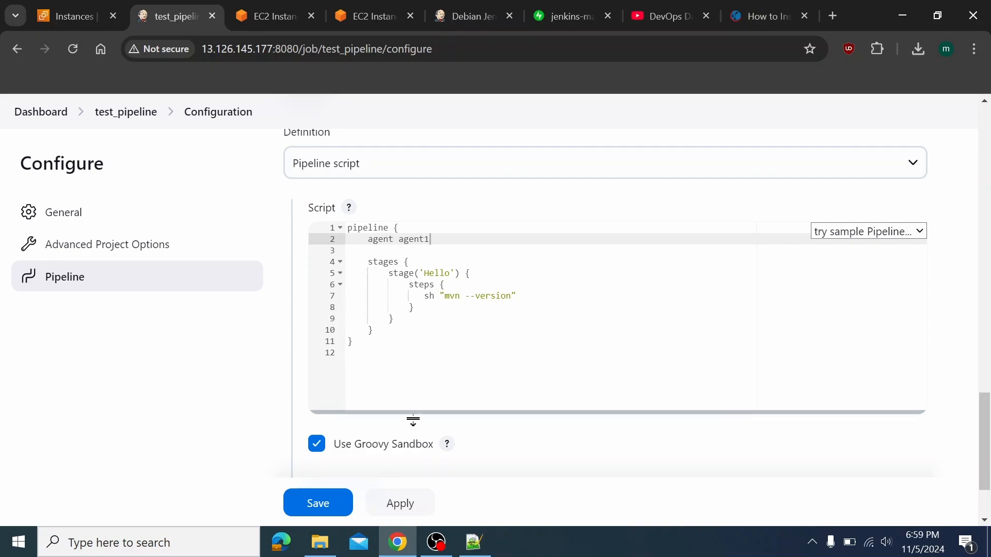
{"action": "left_click", "coordinate": [328, 516]}
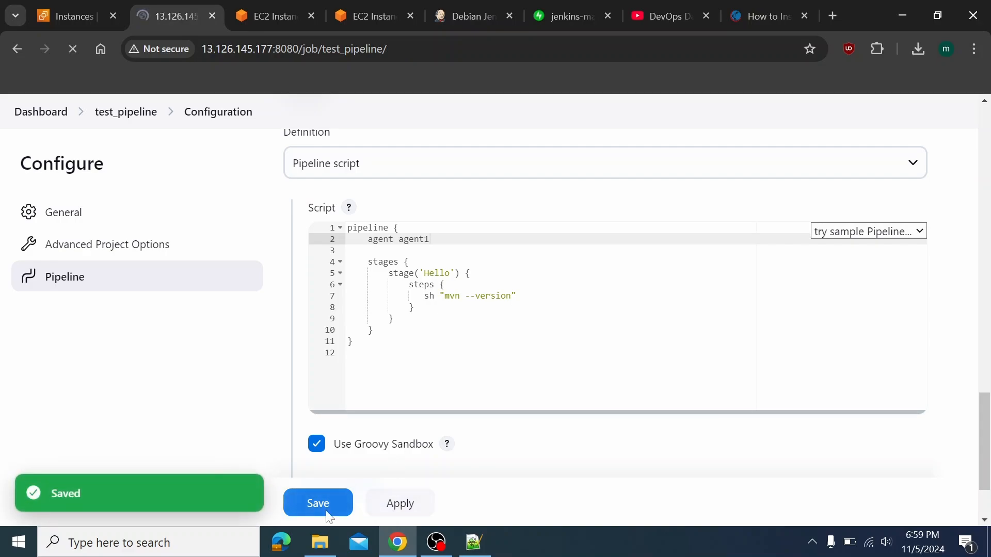
Start a build of test_pipeline with Build Now
{"action": "left_click", "coordinate": [85, 273]}
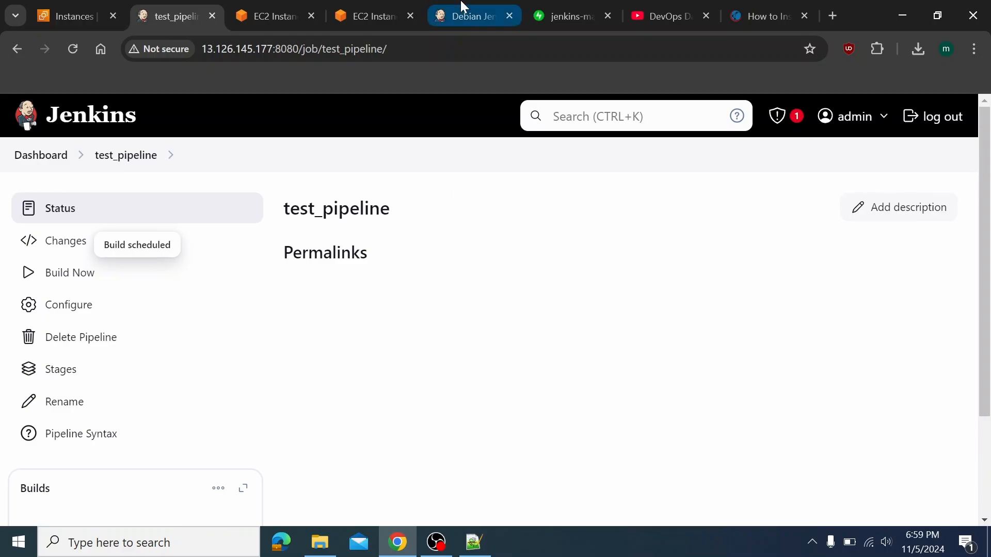
{"action": "left_click", "coordinate": [374, 13]}
{"action": "left_click", "coordinate": [172, 13]}
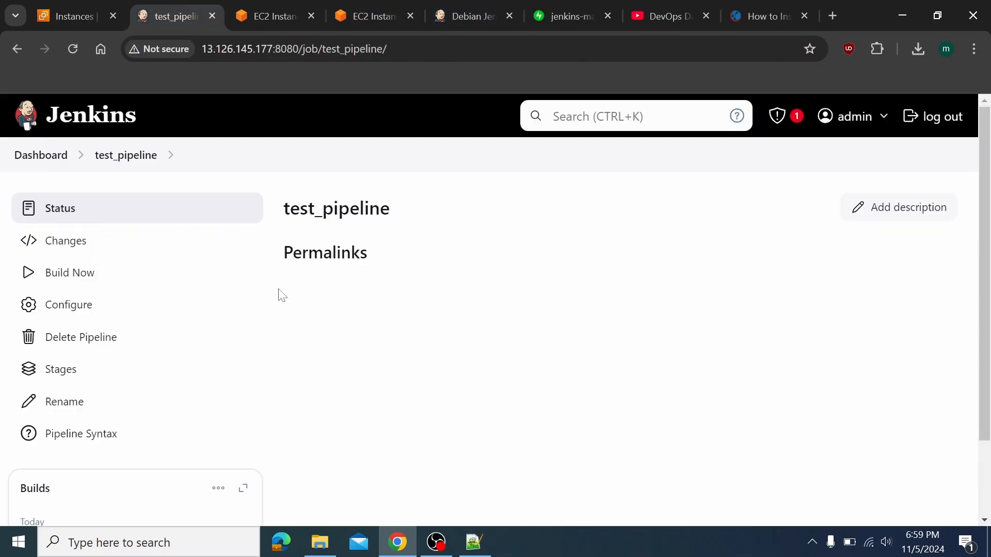
{"action": "scroll", "coordinate": [314, 356], "scroll_direction": "down", "scroll_amount": 2}
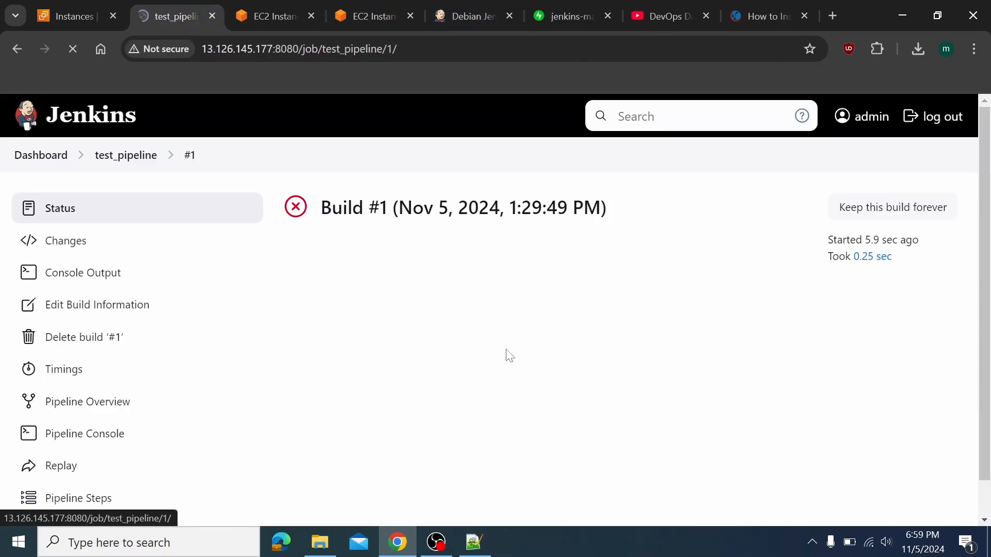
Read failed build #1's console errors about agent agent1, then return to the dashboard
{"action": "left_click", "coordinate": [115, 280]}
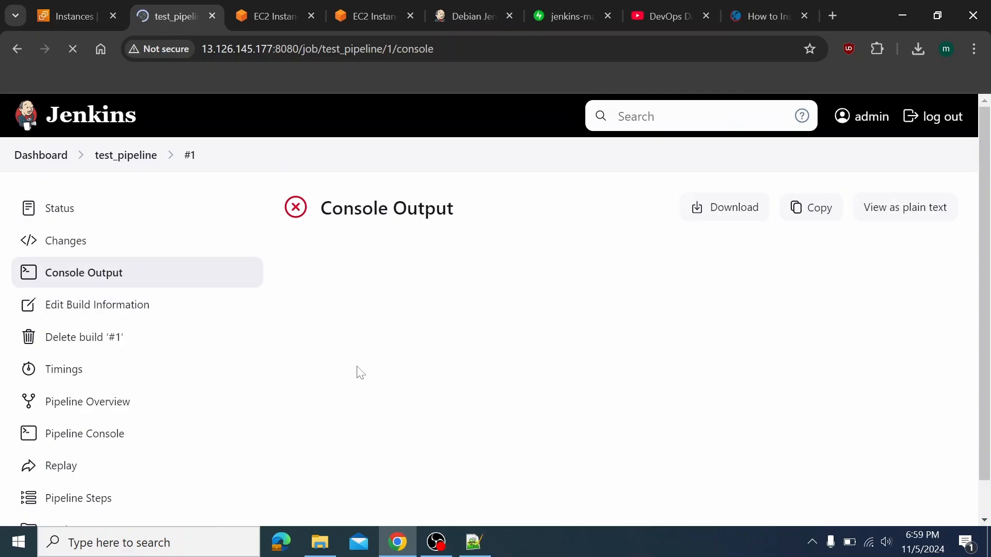
{"action": "scroll", "coordinate": [357, 367], "scroll_direction": "down", "scroll_amount": 1}
{"action": "scroll", "coordinate": [392, 299], "scroll_direction": "down", "scroll_amount": 4}
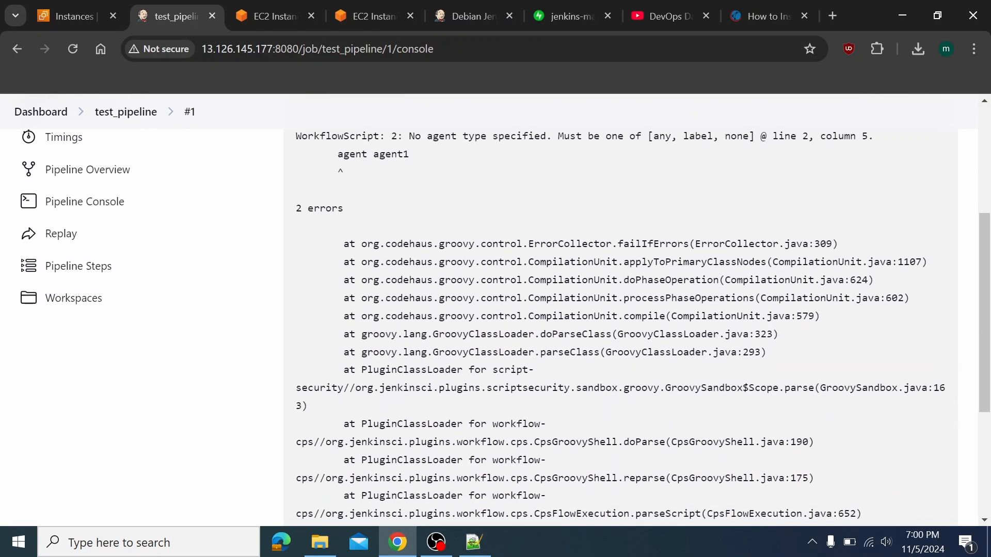
{"action": "scroll", "coordinate": [392, 298], "scroll_direction": "up", "scroll_amount": 2}
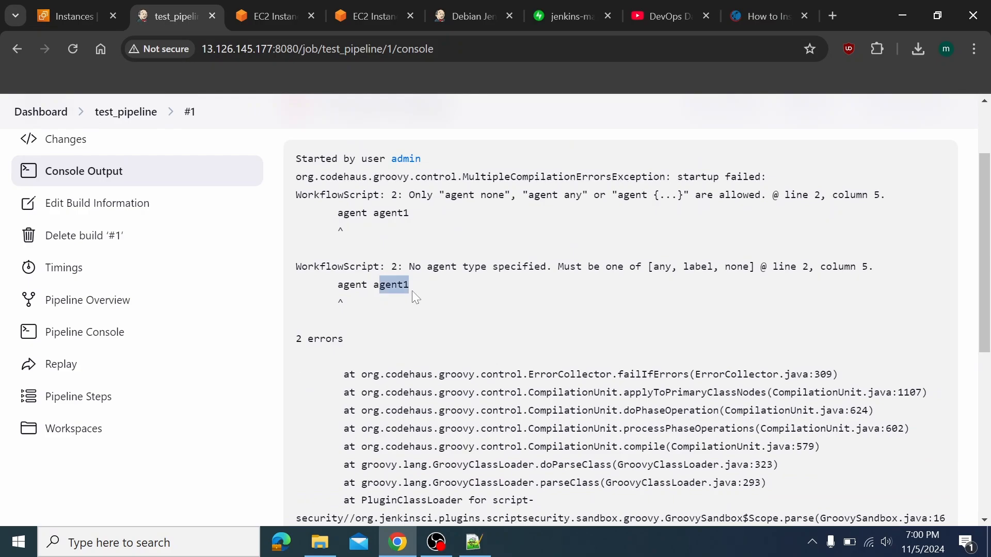
{"action": "left_click", "coordinate": [41, 111]}
{"action": "scroll", "coordinate": [195, 372], "scroll_direction": "down", "scroll_amount": 2}
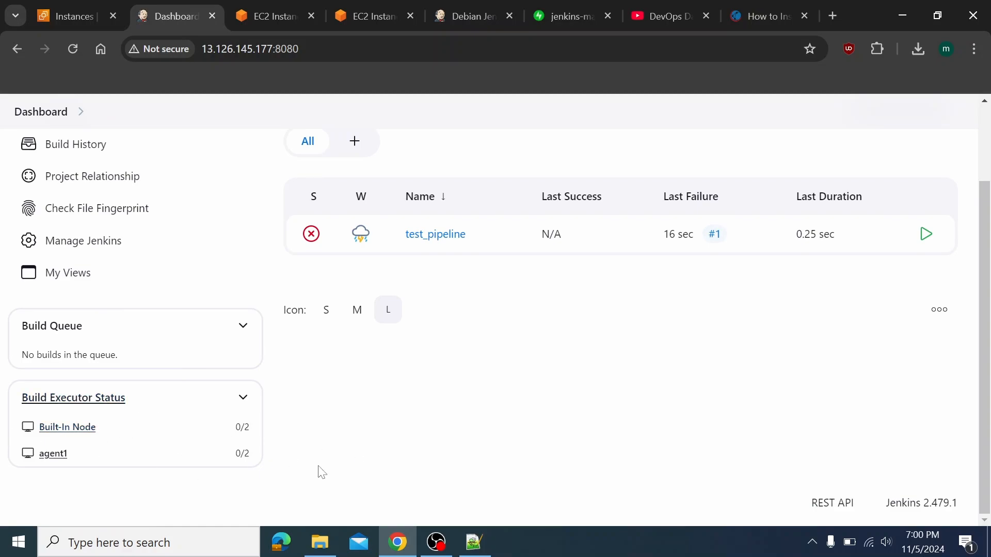
Open the Built-In Node's configuration page from the Nodes list
{"action": "left_click", "coordinate": [81, 437]}
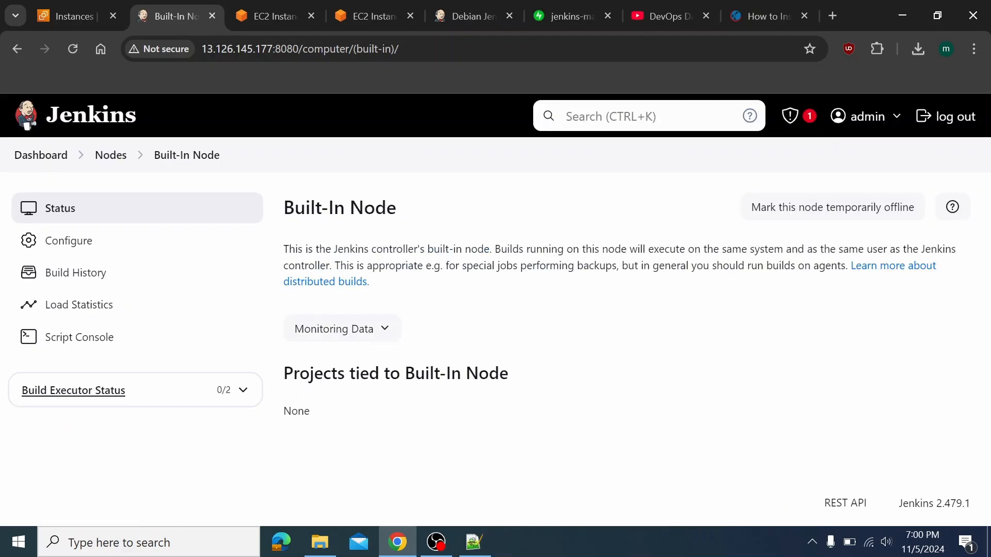
{"action": "left_click", "coordinate": [58, 160]}
{"action": "scroll", "coordinate": [96, 403], "scroll_direction": "down", "scroll_amount": 2}
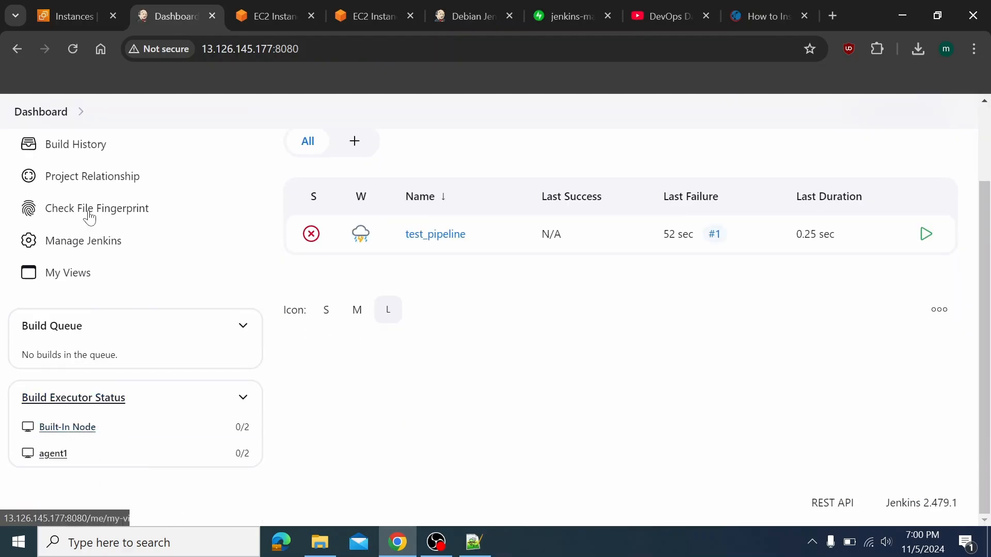
{"action": "left_click", "coordinate": [103, 399]}
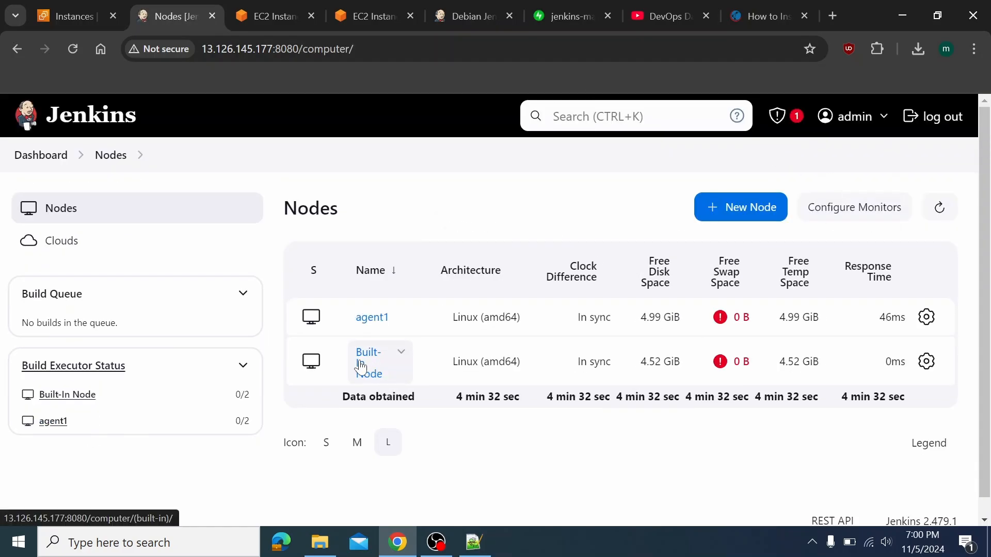
{"action": "left_click", "coordinate": [361, 367]}
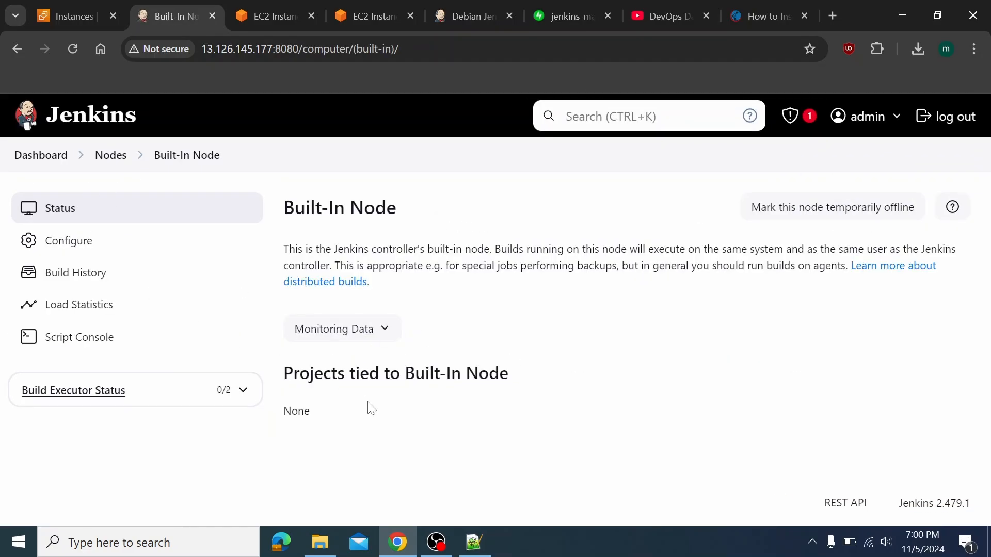
{"action": "left_click", "coordinate": [83, 243]}
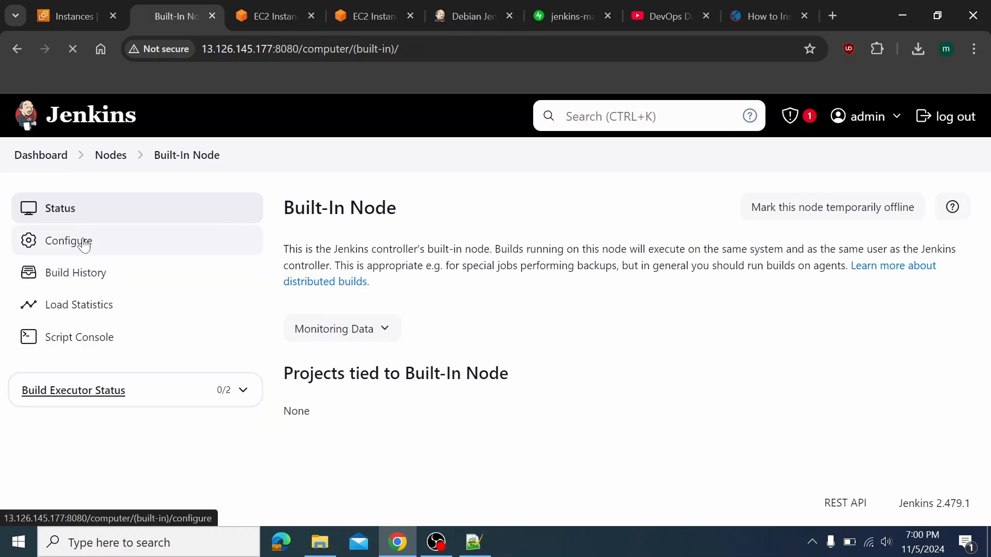
Set the built-in node to 0 executors with the label asdafasdf
{"action": "scroll", "coordinate": [353, 345], "scroll_direction": "down", "scroll_amount": 1}
{"action": "scroll", "coordinate": [353, 346], "scroll_direction": "up", "scroll_amount": 1}
{"action": "left_click", "coordinate": [339, 233]}
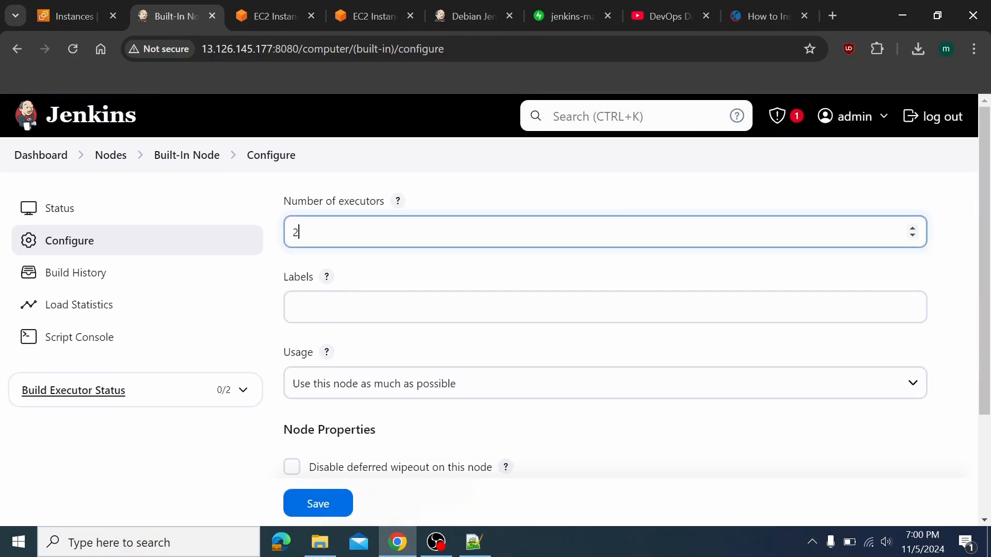
{"action": "key", "text": "BackSpace"}
{"action": "type", "text": "0"}
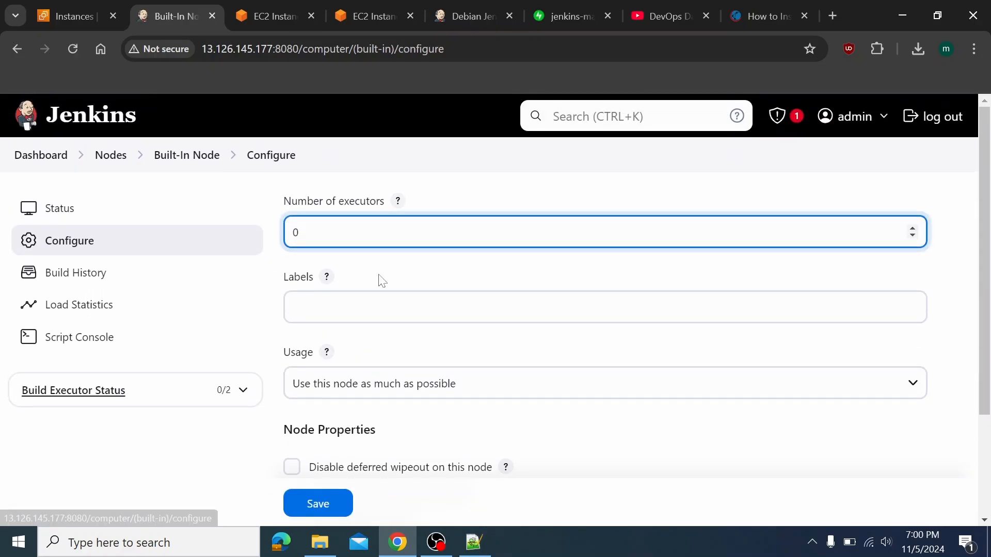
{"action": "scroll", "coordinate": [408, 361], "scroll_direction": "down", "scroll_amount": 1}
{"action": "left_click", "coordinate": [429, 271]}
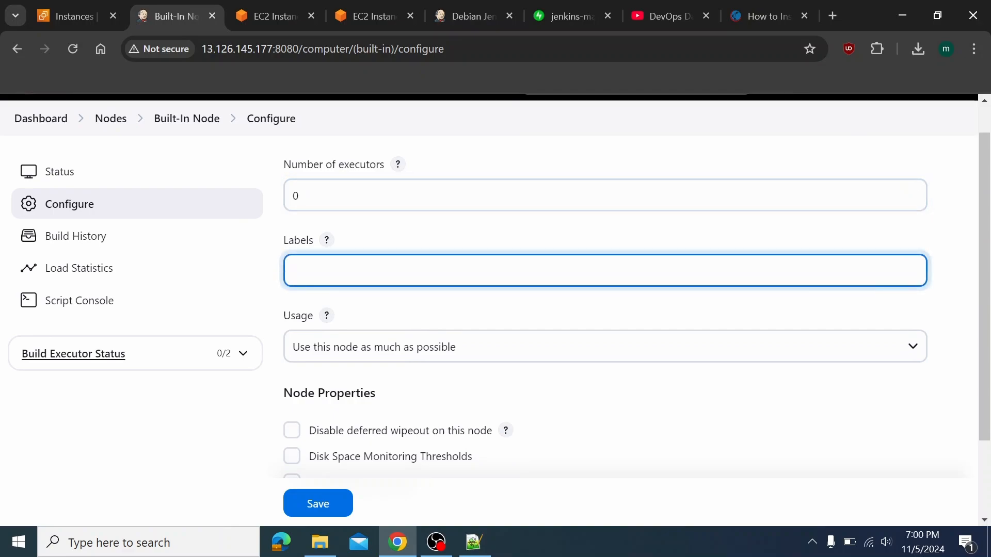
{"action": "type", "text": "asdafasdf"}
Set Usage to 'Only build jobs with label expressions matching this node' and save
{"action": "left_click", "coordinate": [440, 342]}
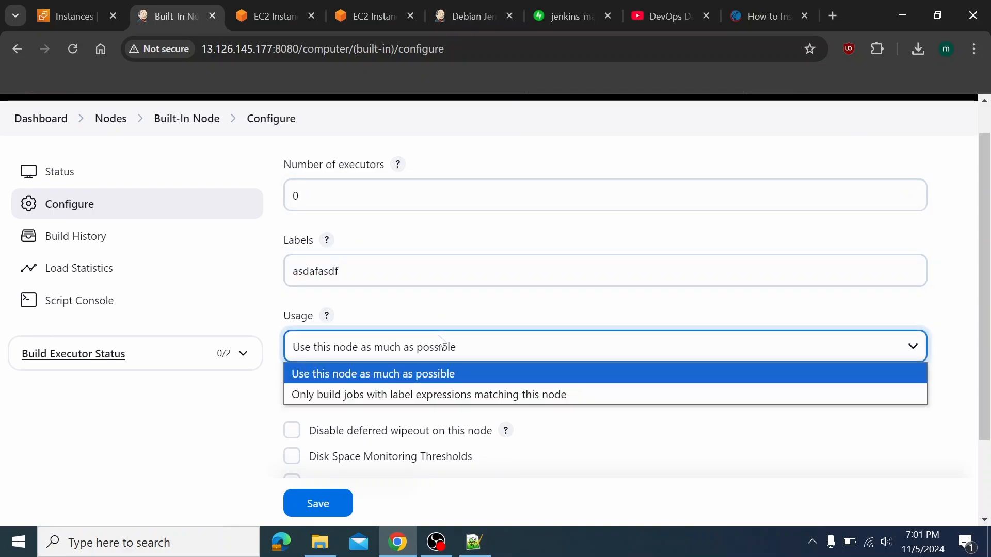
{"action": "left_click", "coordinate": [428, 395]}
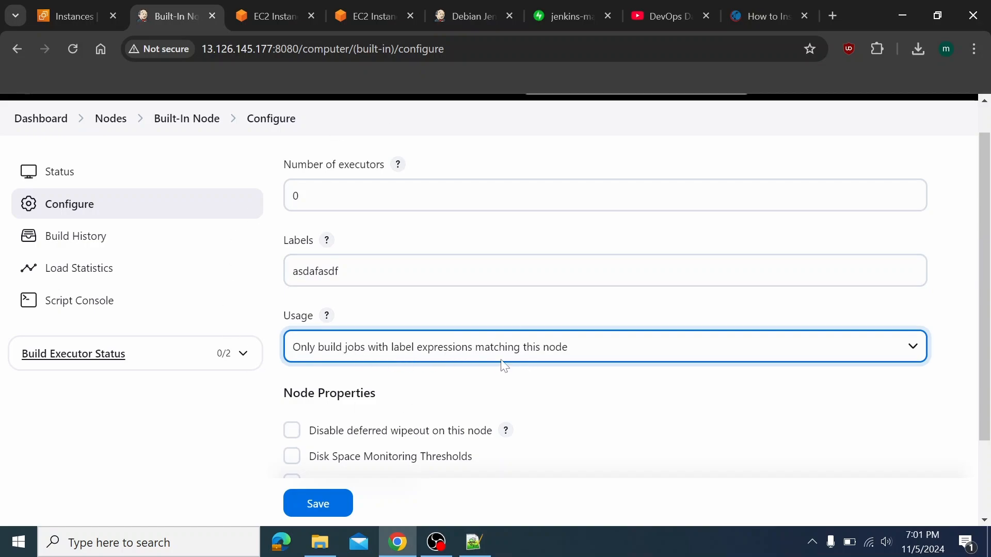
{"action": "left_click_drag", "start_coordinate": [342, 272], "coordinate": [262, 284]}
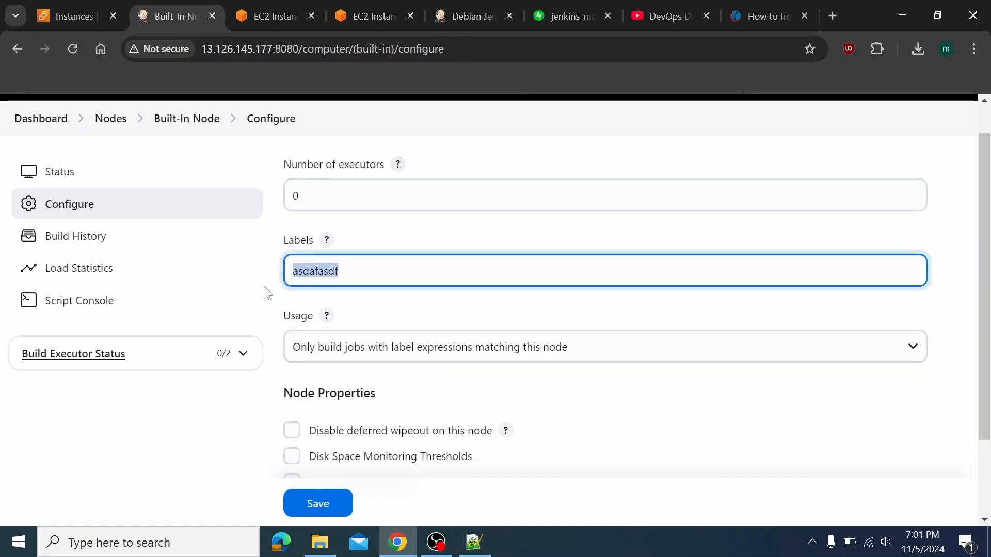
{"action": "key", "text": "Right"}
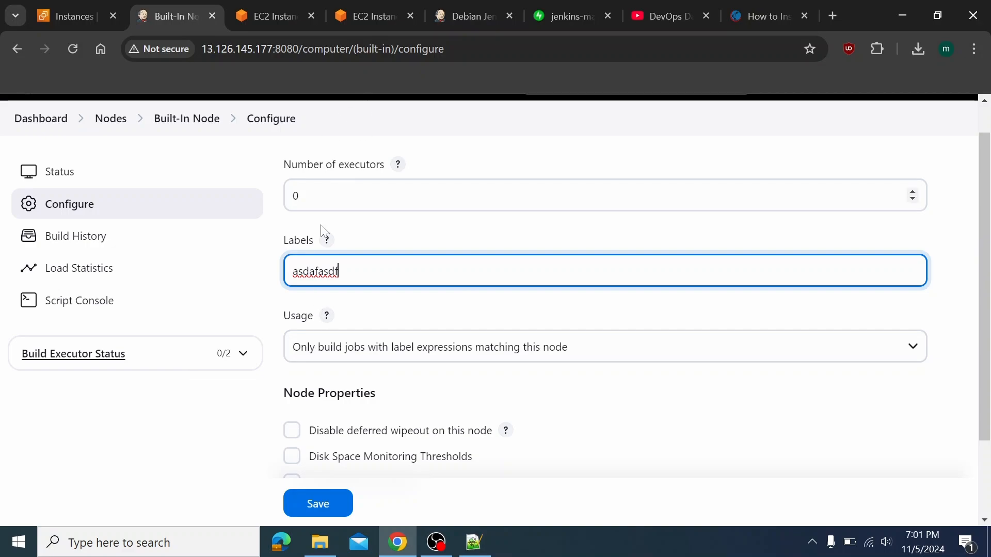
{"action": "key", "text": "shift+Left"}
{"action": "key", "text": "shift+Left"}
{"action": "key", "text": "shift+Left"}
{"action": "key", "text": "Right"}
{"action": "left_click_drag", "start_coordinate": [345, 272], "coordinate": [310, 198]}
{"action": "left_click", "coordinate": [311, 198]}
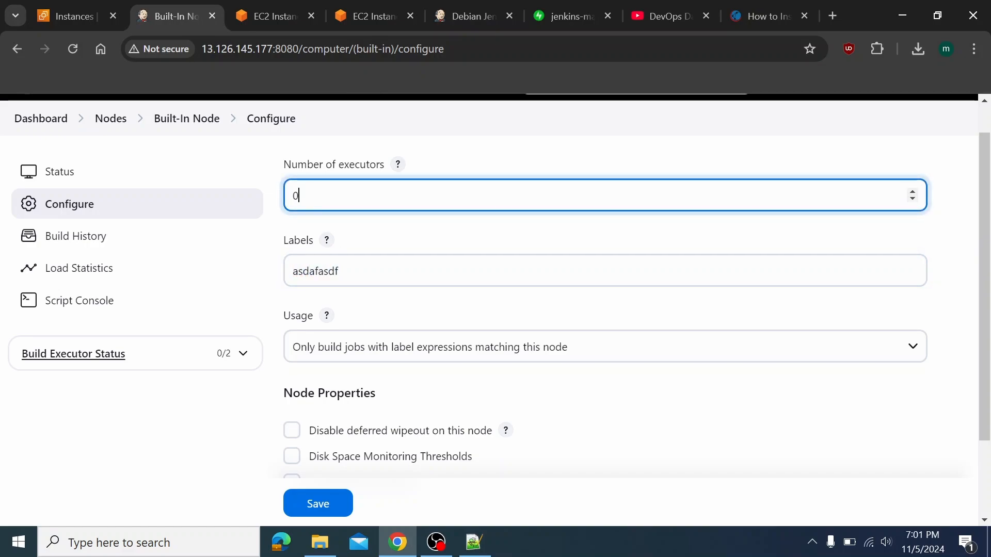
{"action": "left_click", "coordinate": [316, 507]}
{"action": "scroll", "coordinate": [329, 463], "scroll_direction": "down", "scroll_amount": 1}
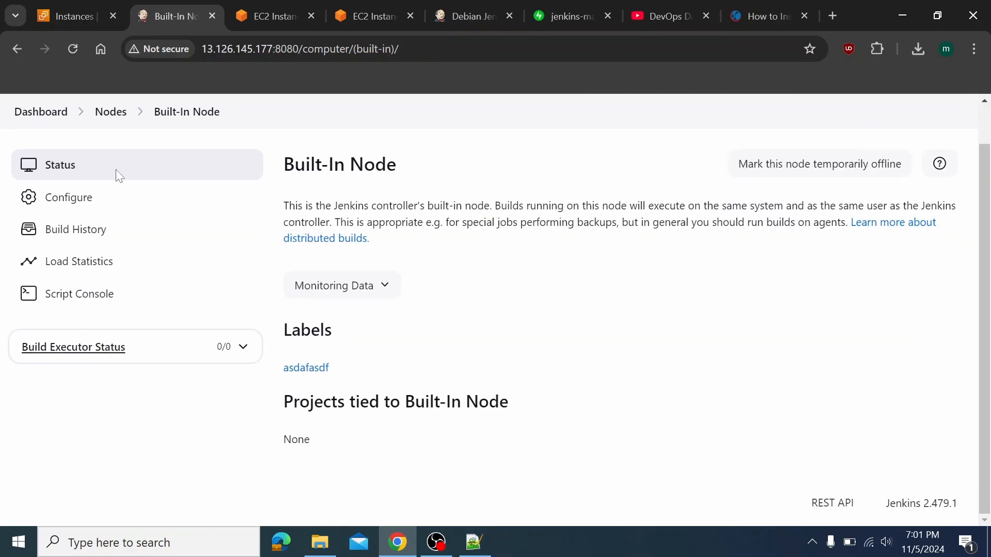
Return from the nodes list to the dashboard and open test_pipeline's configuration
{"action": "left_click", "coordinate": [114, 120]}
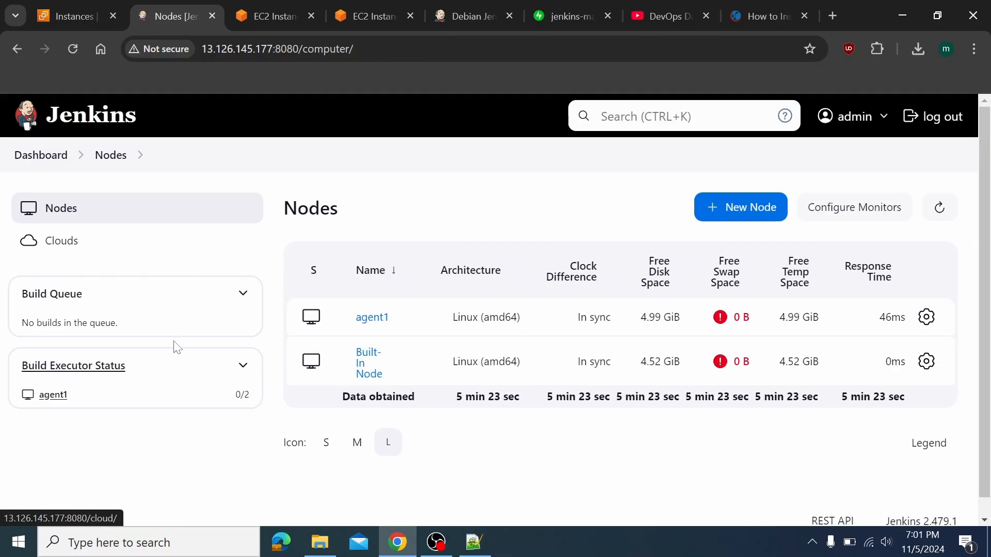
{"action": "scroll", "coordinate": [177, 347], "scroll_direction": "down", "scroll_amount": 1}
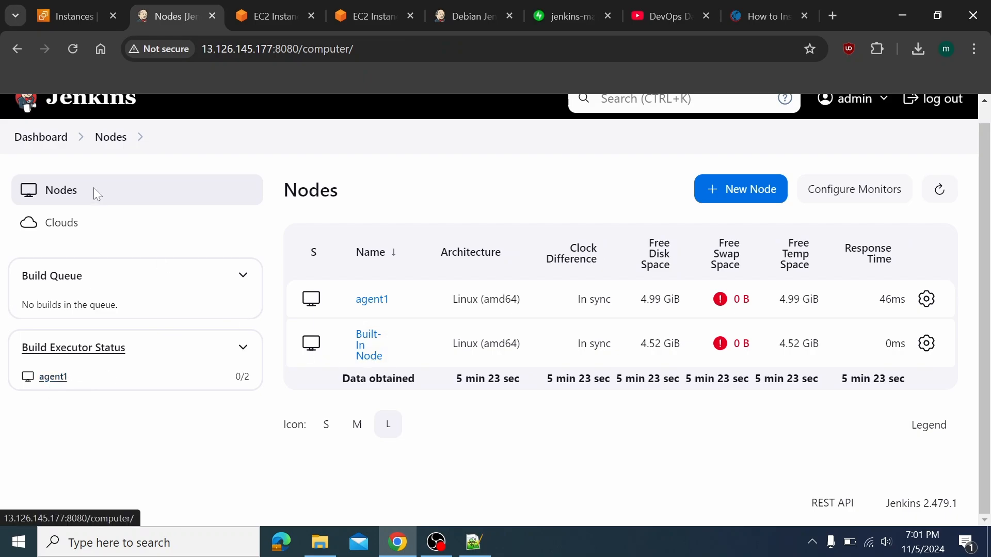
{"action": "left_click", "coordinate": [40, 137]}
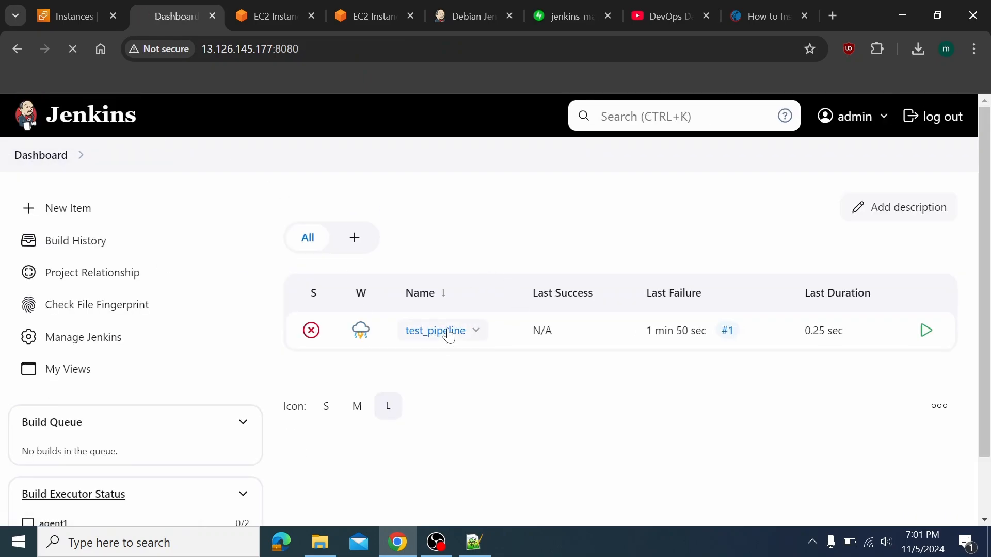
{"action": "left_click", "coordinate": [446, 331]}
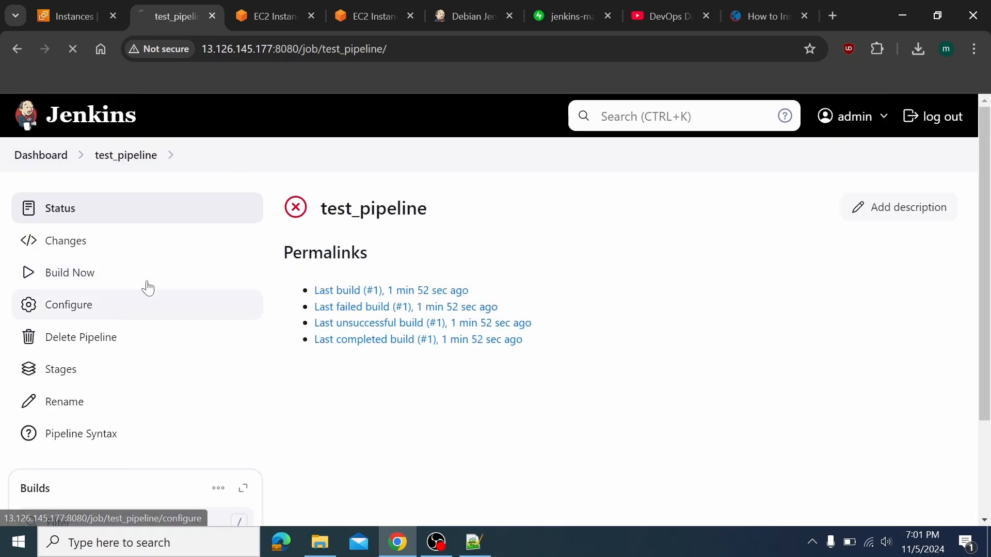
{"action": "left_click", "coordinate": [146, 288]}
Change the pipeline's 'agent agent1' line to 'agent any', then apply and save
{"action": "scroll", "coordinate": [414, 370], "scroll_direction": "down", "scroll_amount": 10}
{"action": "scroll", "coordinate": [418, 356], "scroll_direction": "up", "scroll_amount": 1}
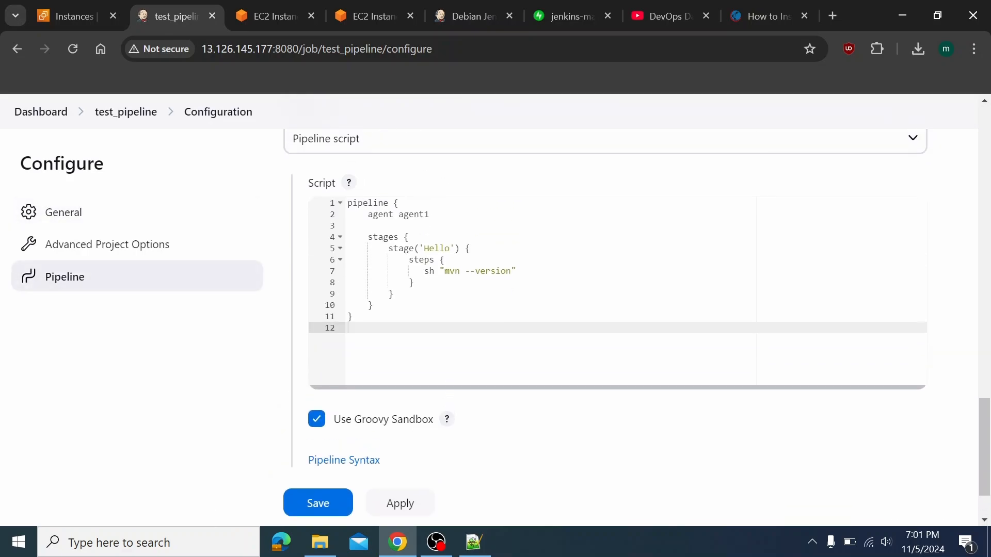
{"action": "left_click", "coordinate": [428, 214]}
{"action": "key", "text": "BackSpace"}
{"action": "key", "text": "BackSpace"}
{"action": "key", "text": "BackSpace"}
{"action": "key", "text": "BackSpace"}
{"action": "key", "text": "BackSpace"}
{"action": "key", "text": "BackSpace"}
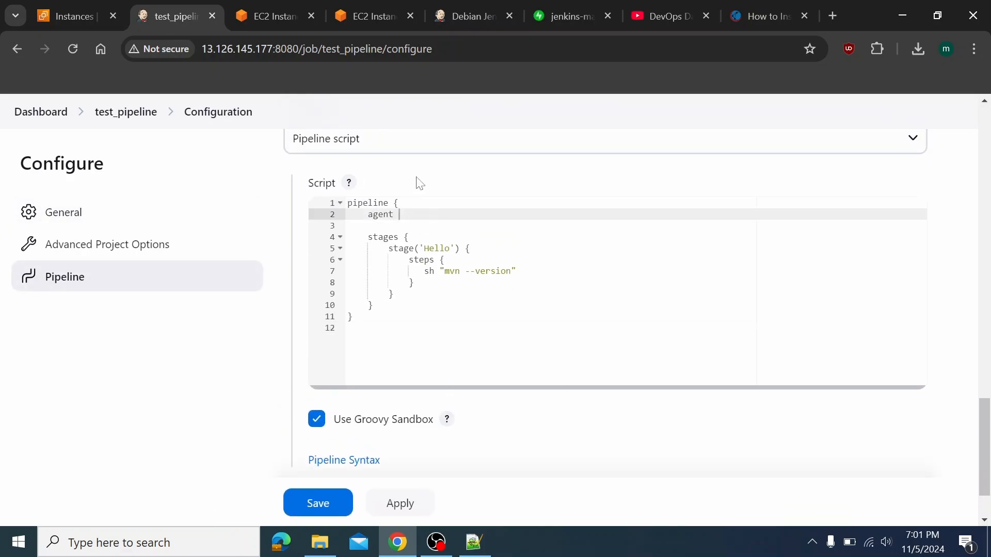
{"action": "type", "text": "any"}
{"action": "left_click", "coordinate": [400, 507]}
{"action": "left_click", "coordinate": [310, 505]}
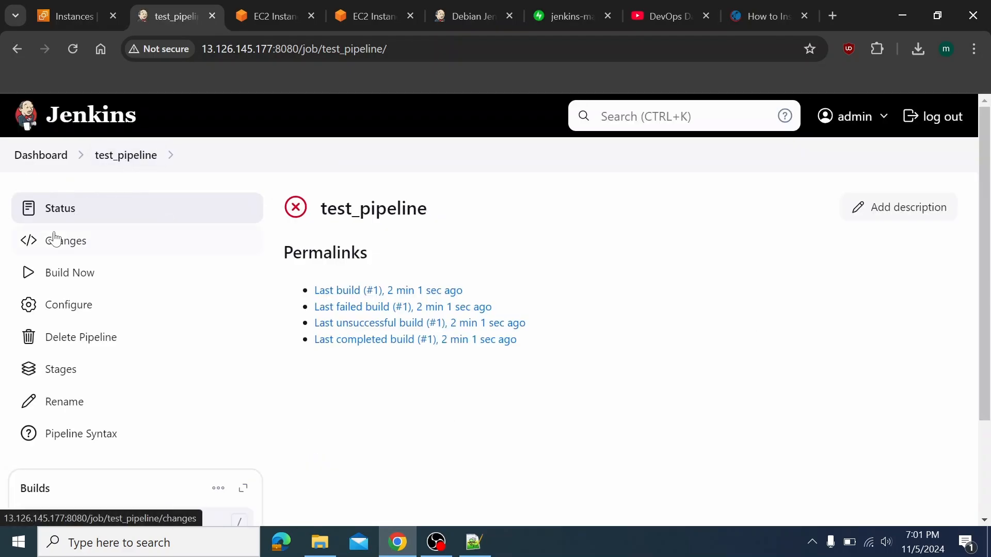
Build test_pipeline again and check build #2's console log for Apache Maven 3.6.3
{"action": "left_click", "coordinate": [80, 273]}
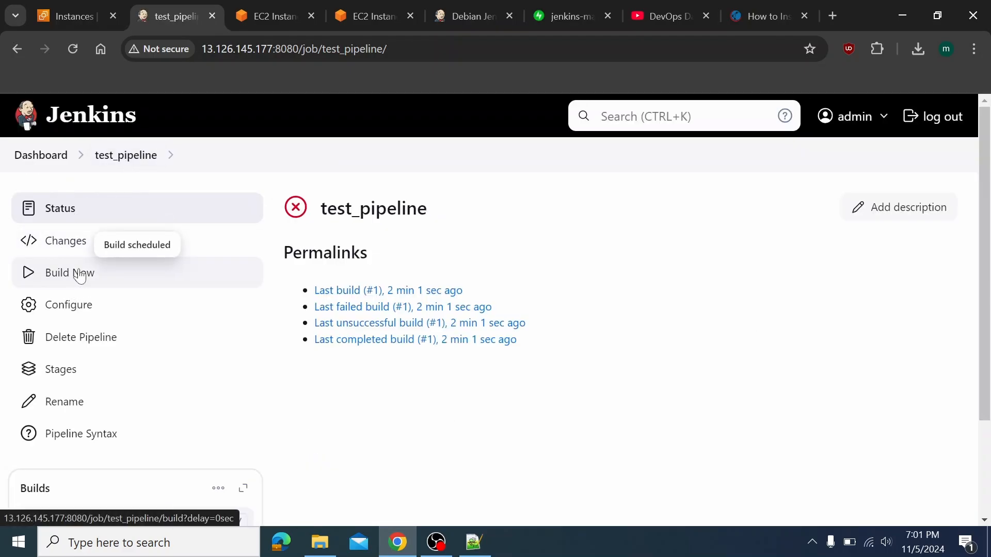
{"action": "scroll", "coordinate": [202, 402], "scroll_direction": "down", "scroll_amount": 3}
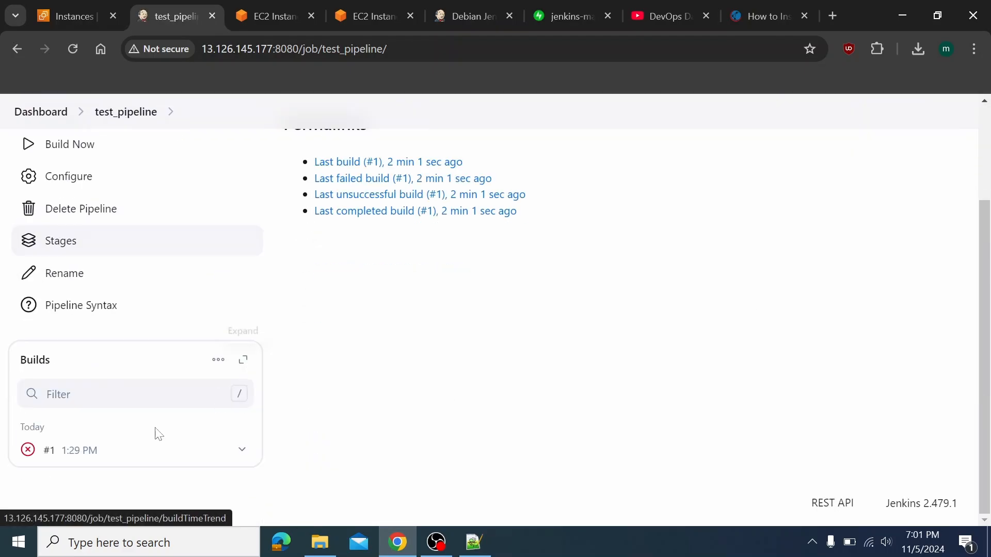
{"action": "left_click", "coordinate": [65, 453]}
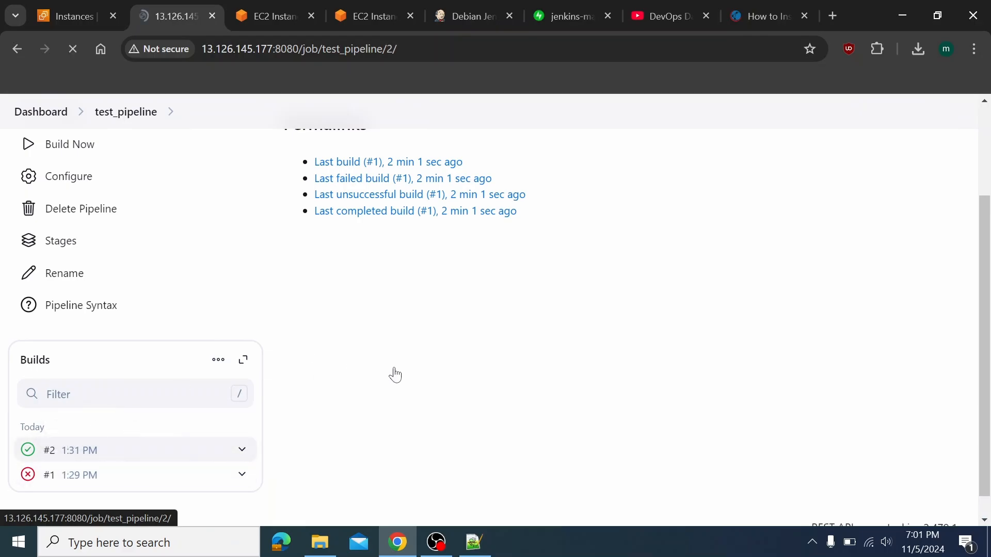
{"action": "left_click", "coordinate": [114, 282]}
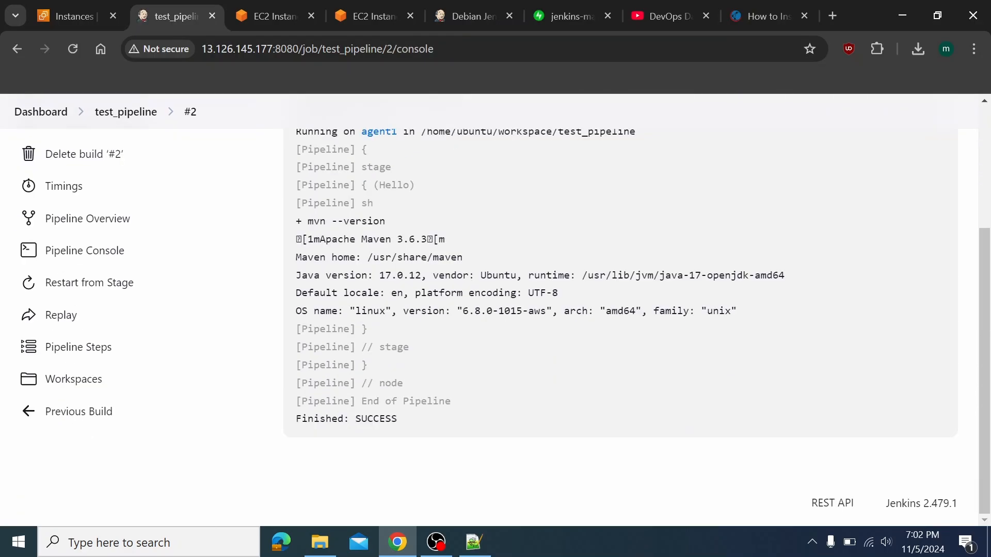
{"action": "left_click_drag", "start_coordinate": [313, 239], "coordinate": [459, 253]}
{"action": "left_click", "coordinate": [464, 253]}
{"action": "scroll", "coordinate": [360, 293], "scroll_direction": "up", "scroll_amount": 3}
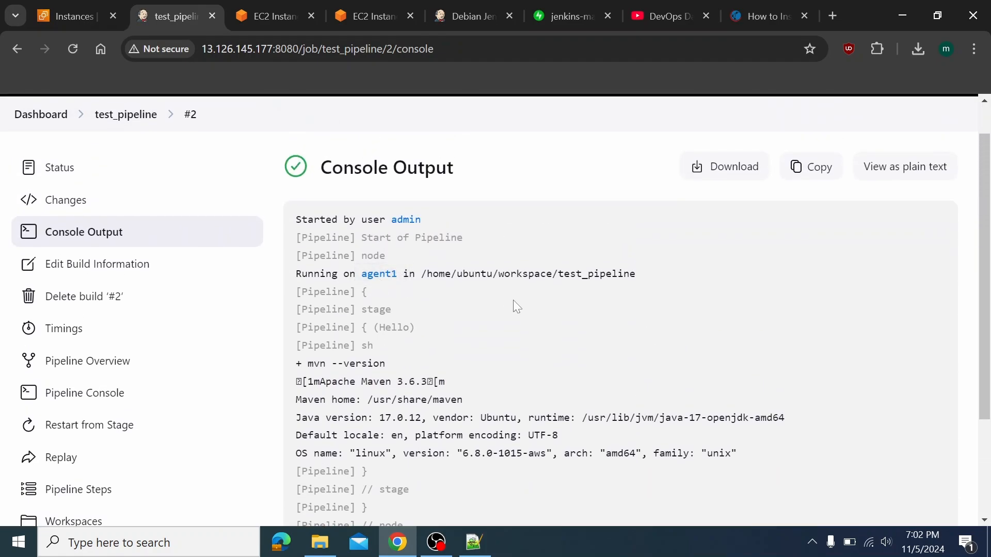
{"action": "scroll", "coordinate": [513, 301], "scroll_direction": "down", "scroll_amount": 3}
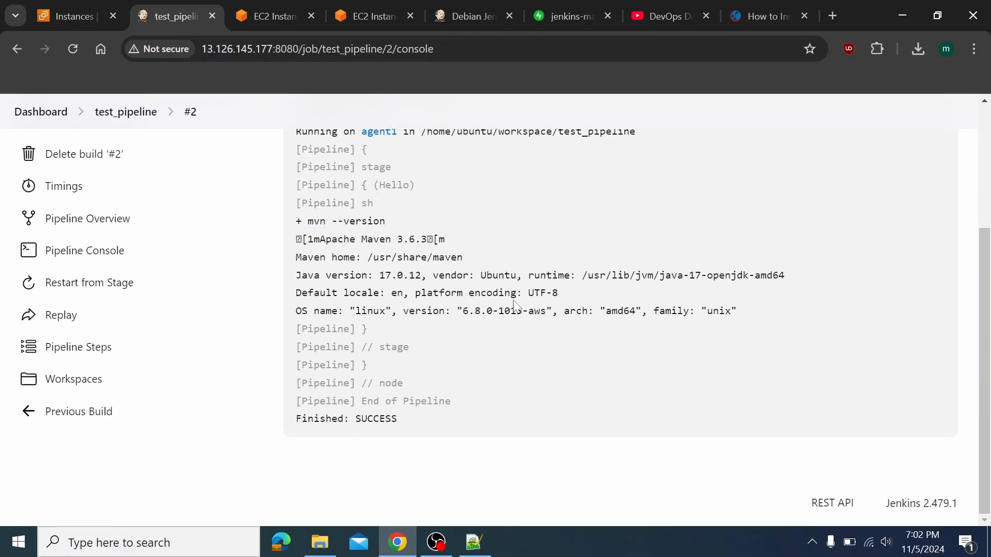
{"action": "left_click", "coordinate": [49, 10]}
Glance at the Debian Jenkins install and test_pipeline console tabs, ending on the 'How to Configure Jenkins Master Slave Setup' diagram
{"action": "left_click", "coordinate": [473, 7]}
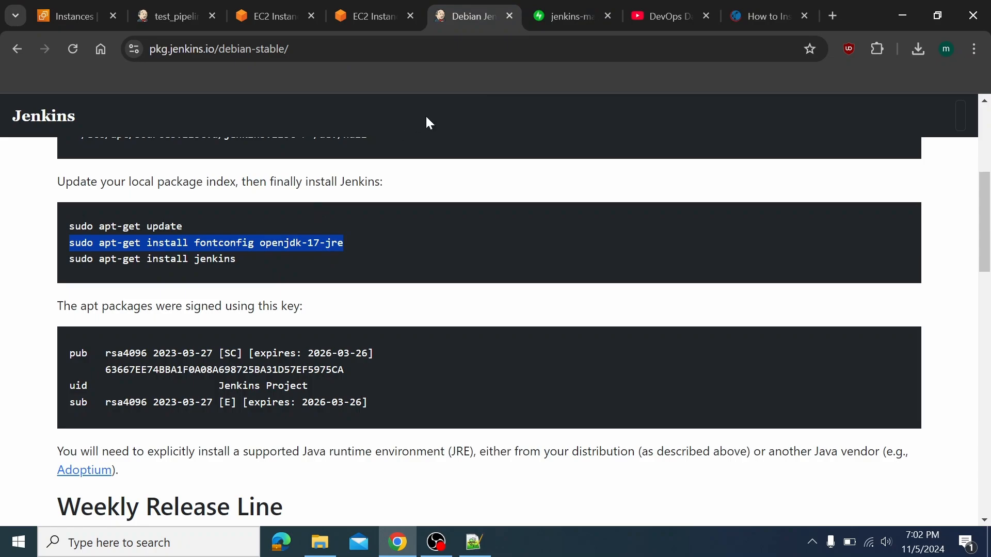
{"action": "scroll", "coordinate": [478, 212], "scroll_direction": "up", "scroll_amount": 5}
{"action": "left_click", "coordinate": [153, 11]}
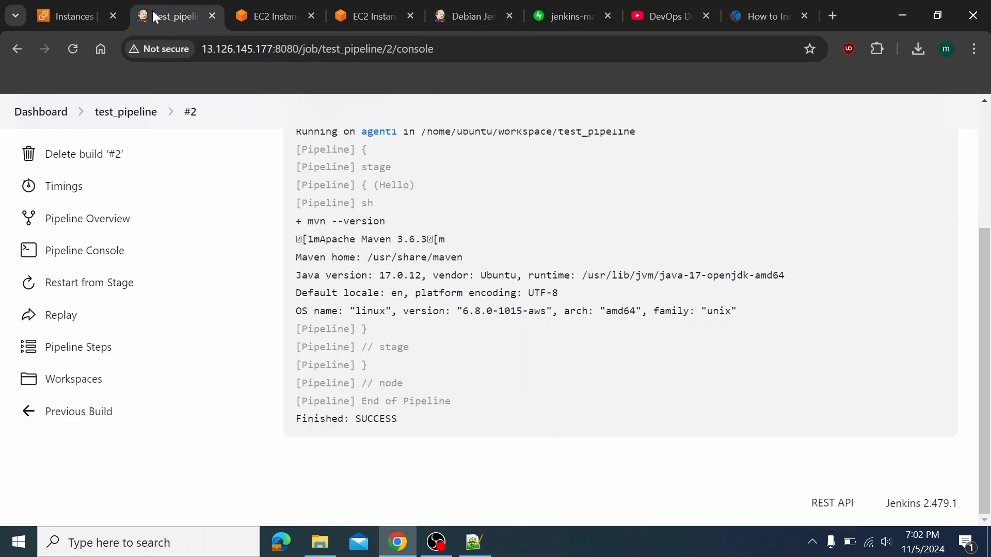
{"action": "left_click", "coordinate": [568, 15]}
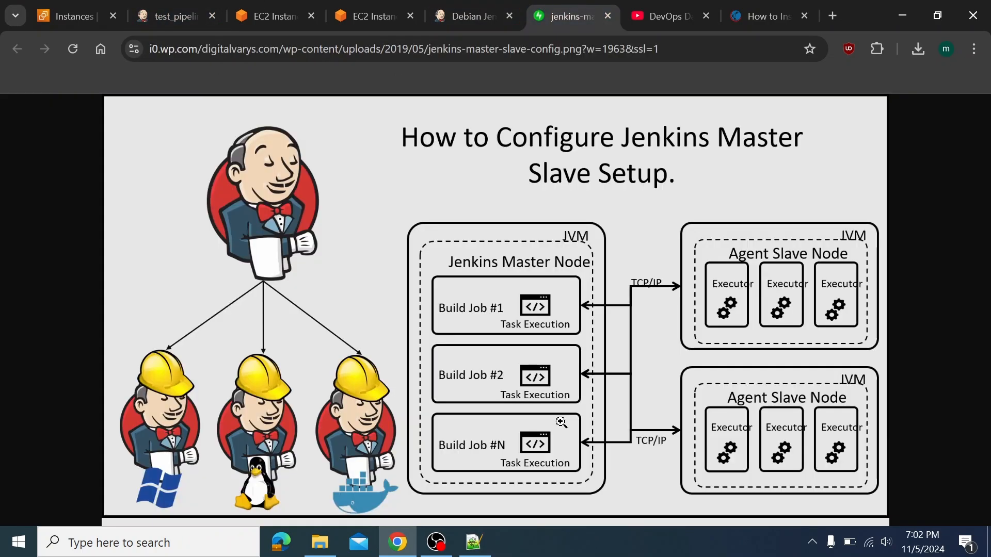